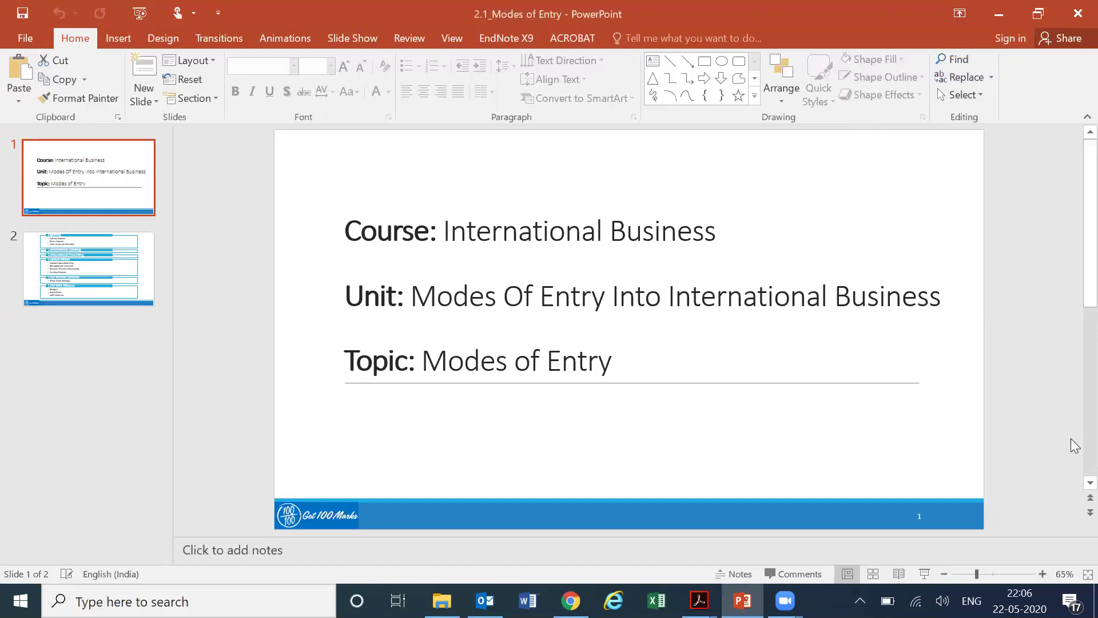
- Scroll down from slide 1 to slide 2, the modes-of-entry overview
scroll(1074, 445, "down", 1)
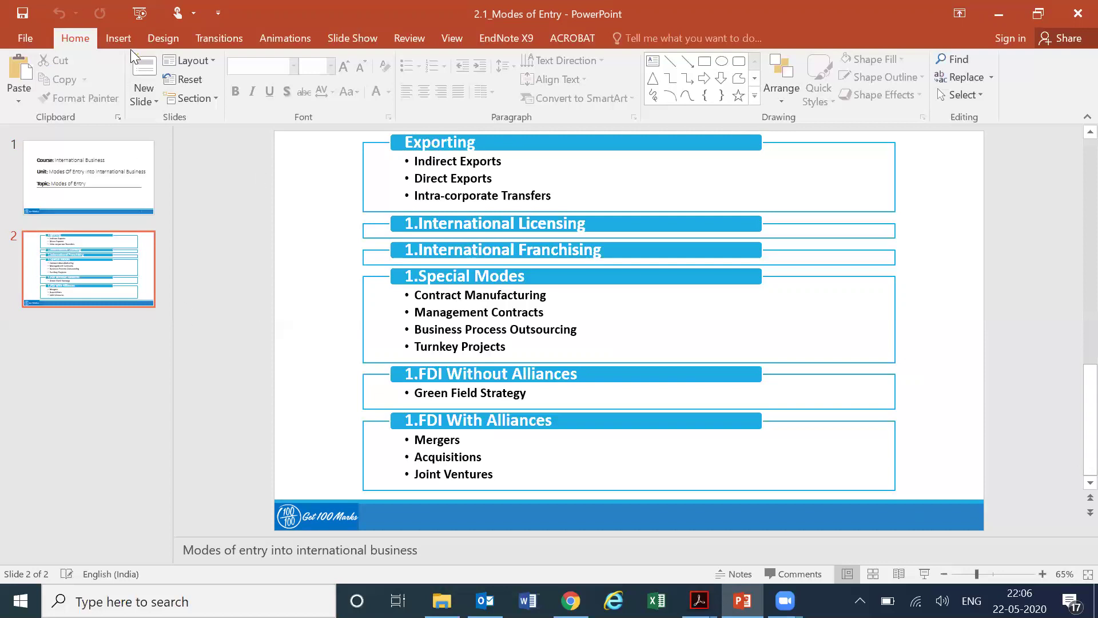
- Insert a Blank-layout slide 3 after the overview, then reselect slide 2
left_click(144, 69)
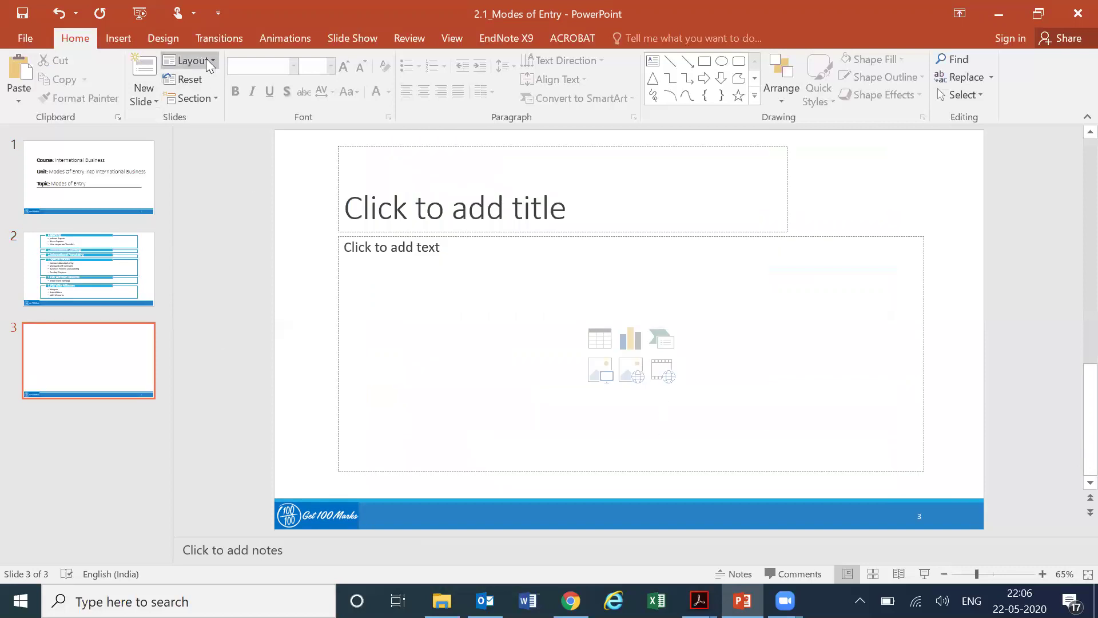
left_click(206, 58)
left_click(223, 293)
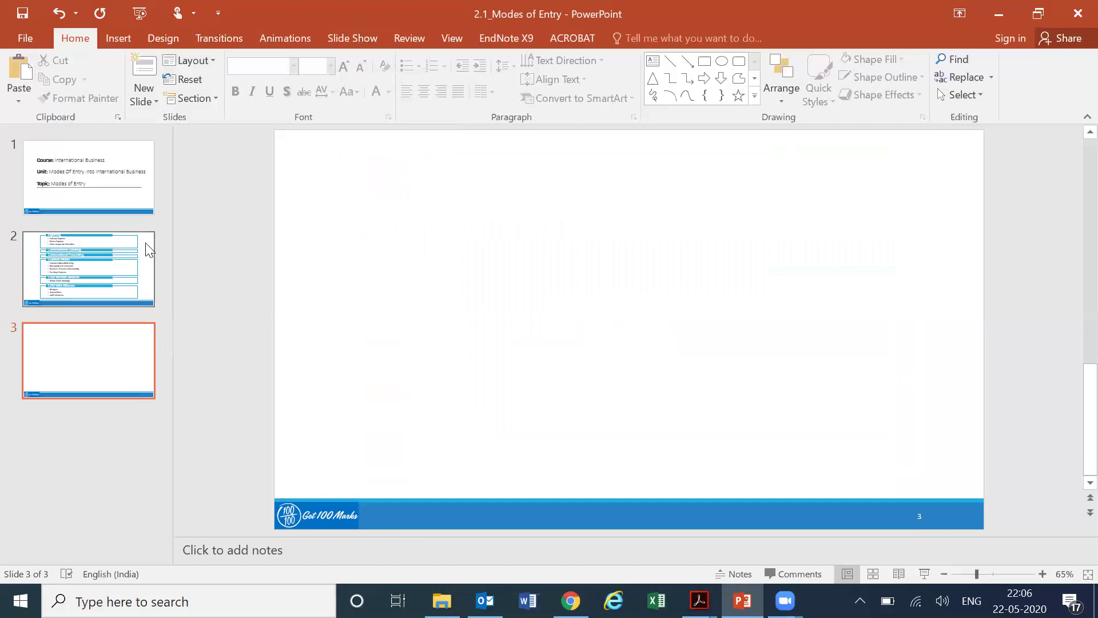
left_click(122, 255)
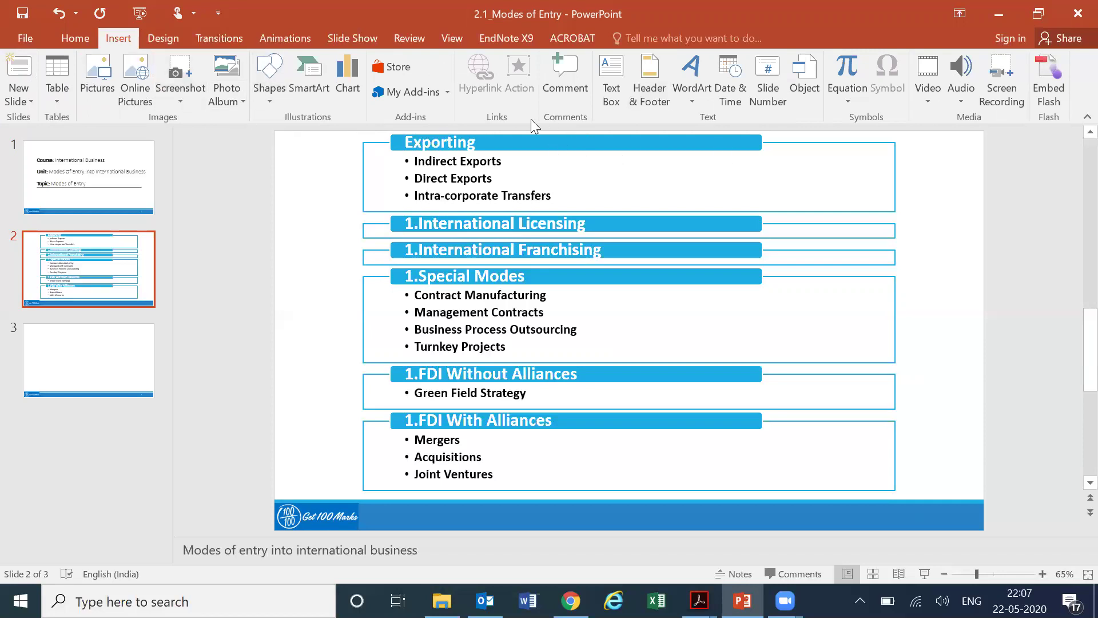
- Add a text box reading 'Lets explain one at a time' beside the FDI With Alliances section
left_click(610, 97)
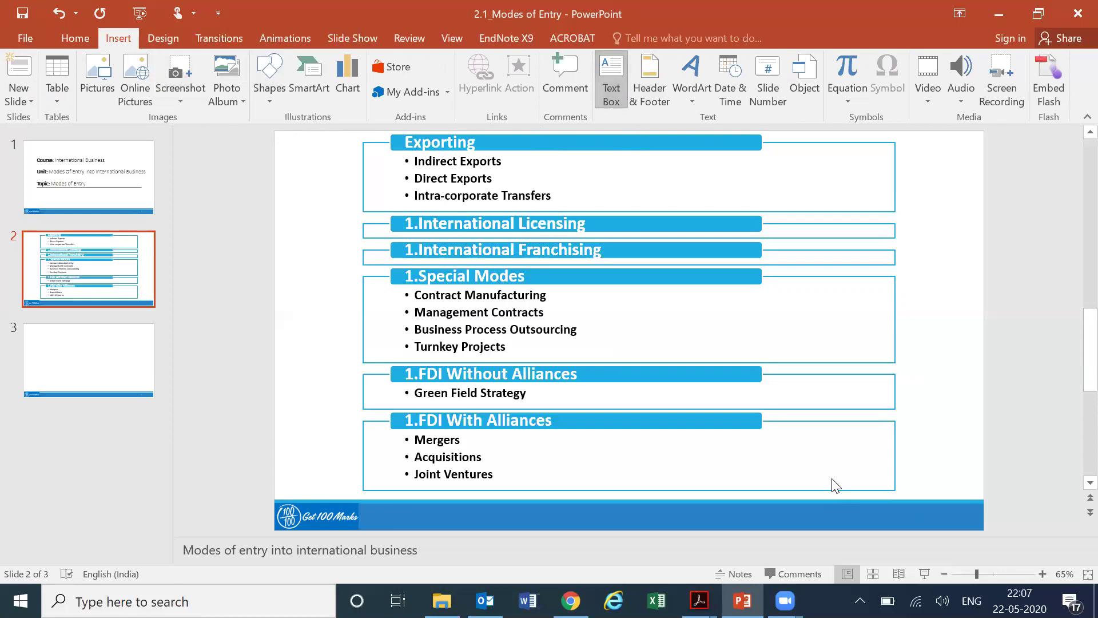
left_click(832, 473)
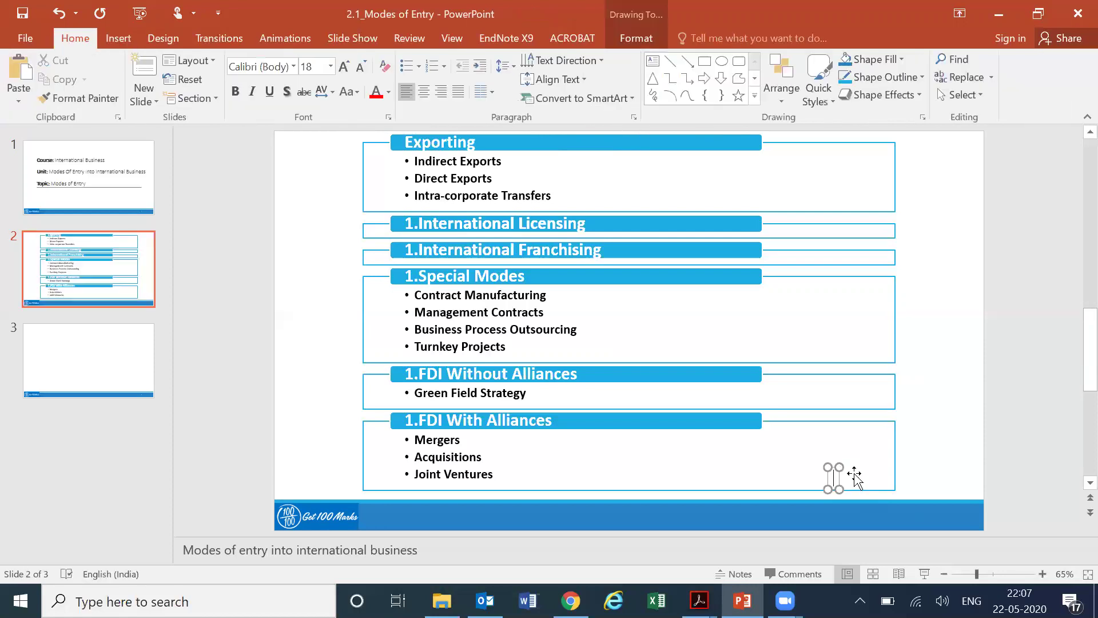
type("Lets")
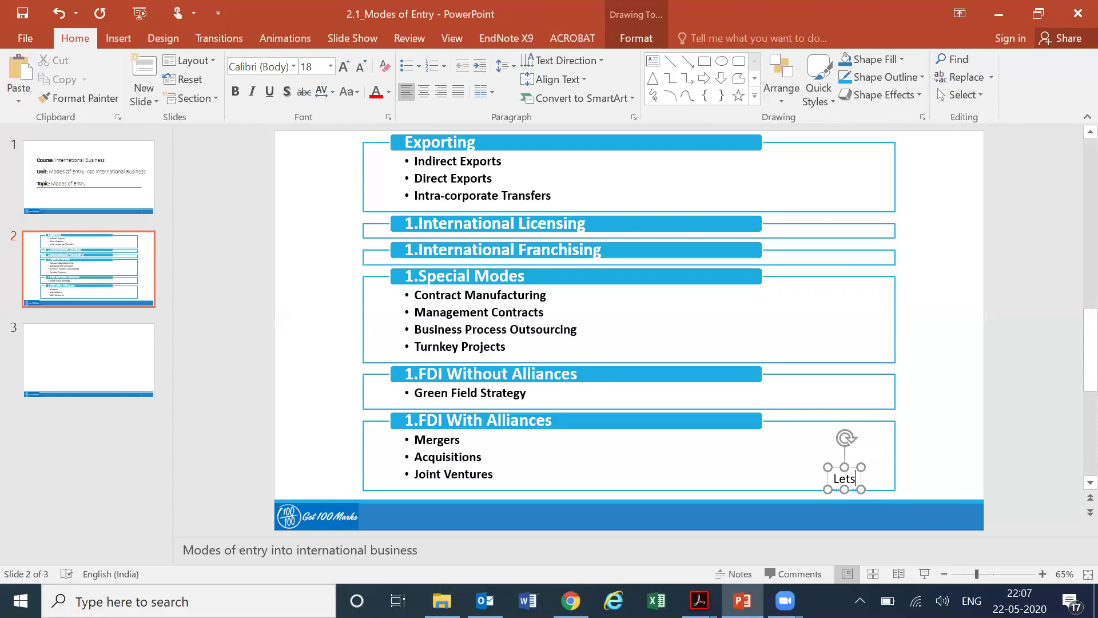
type(" explain ")
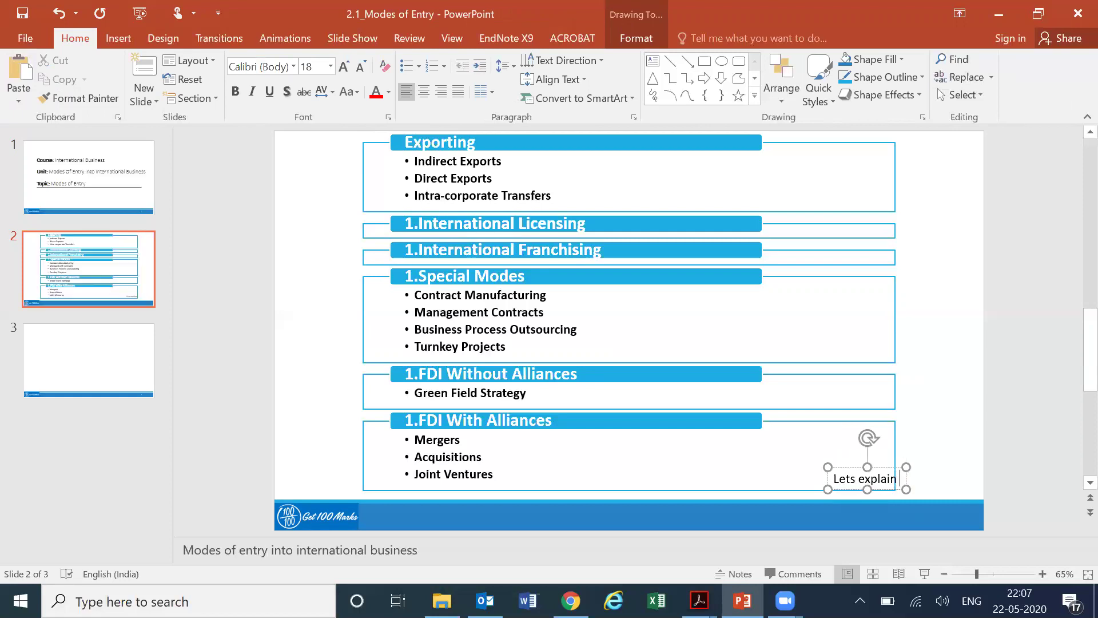
type("one a")
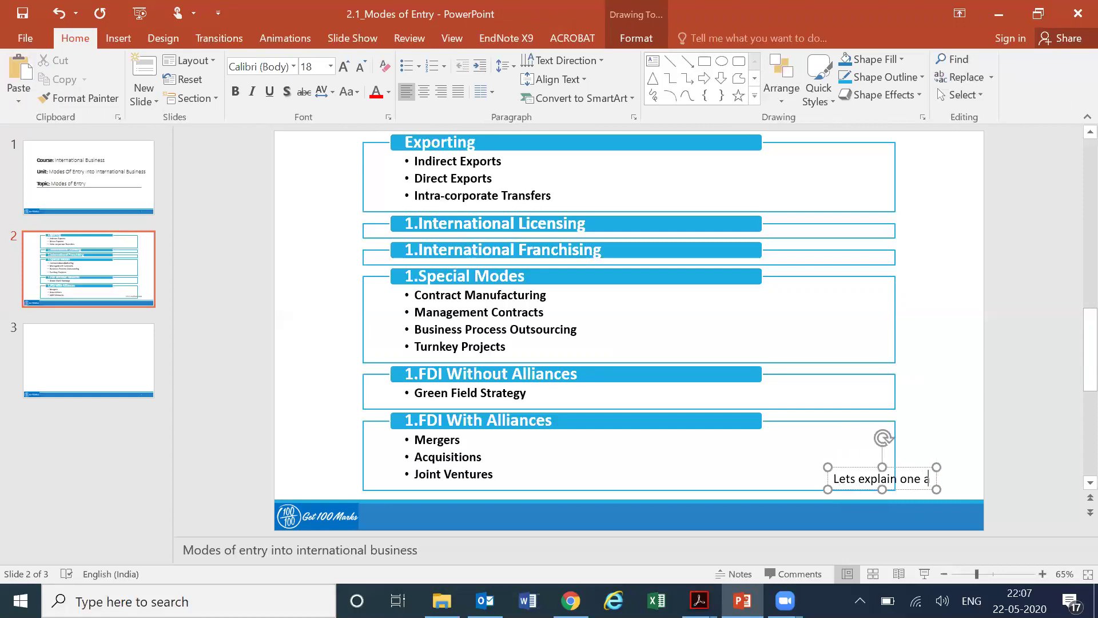
type("t a tim,e")
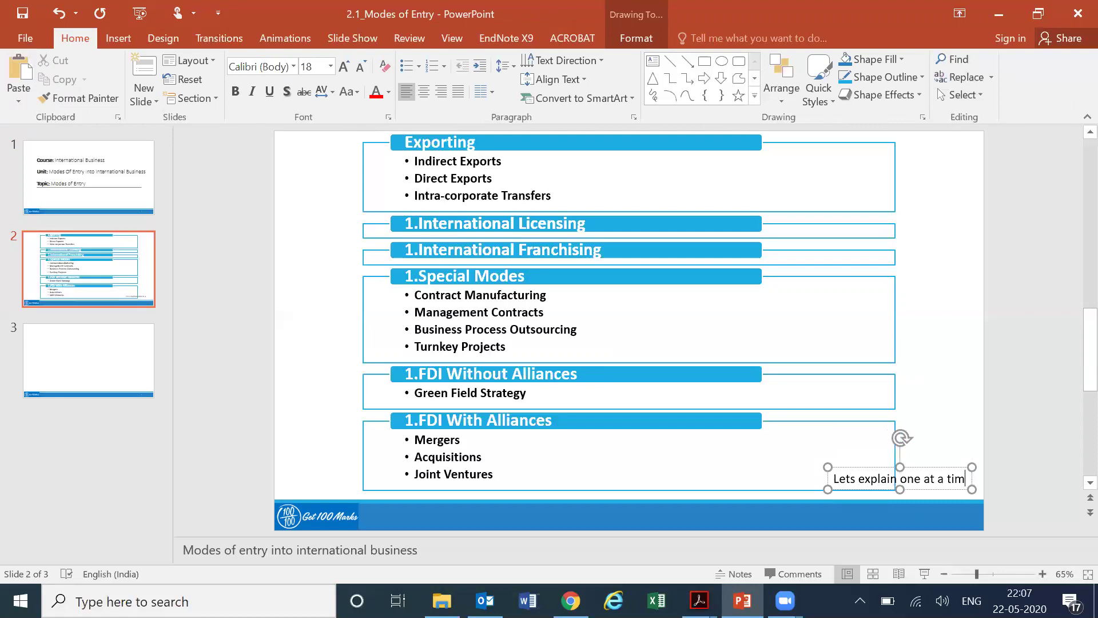
key("BackSpace")
key("BackSpace")
type("e")
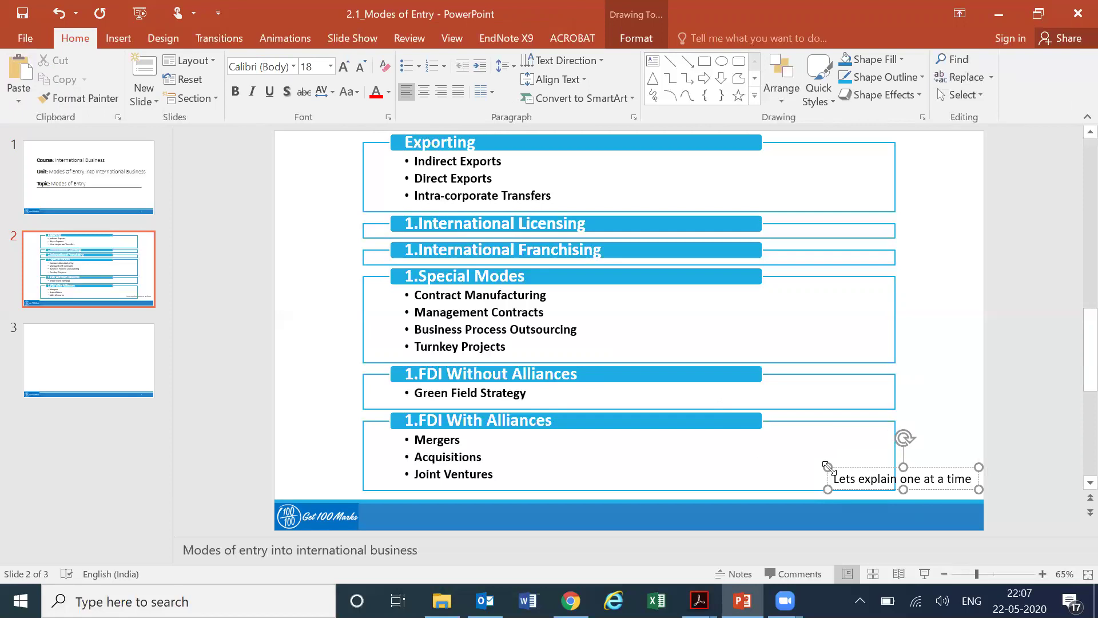
left_click_drag(828, 467, 94, 60)
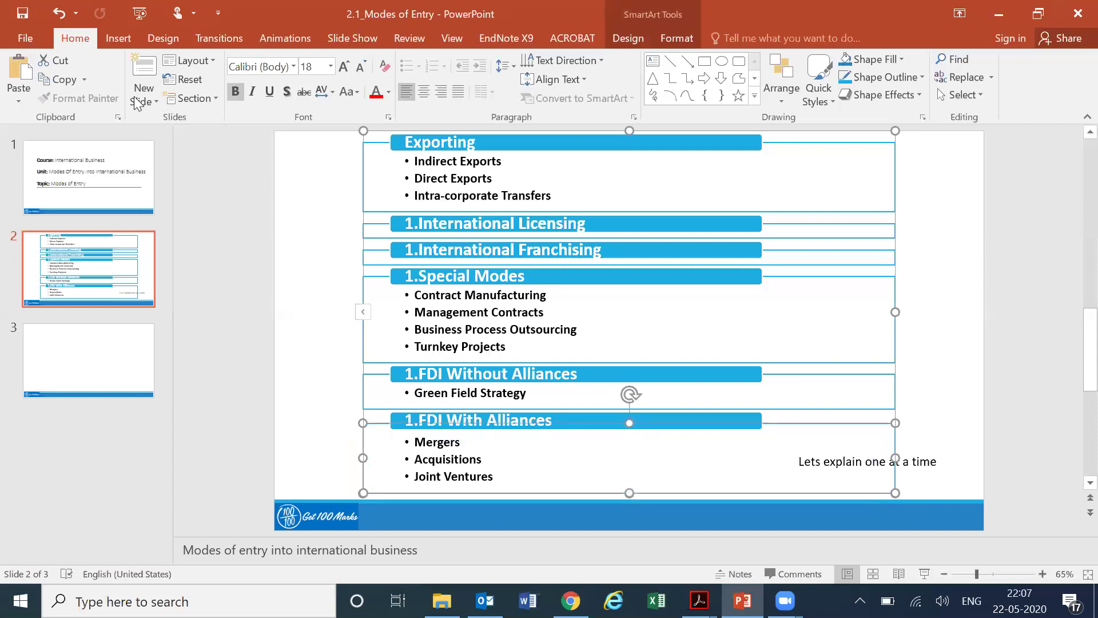
- From blank slide 3, go to the 'indirect exports' image results and copy the Indirect Trade diagram
left_click(93, 356)
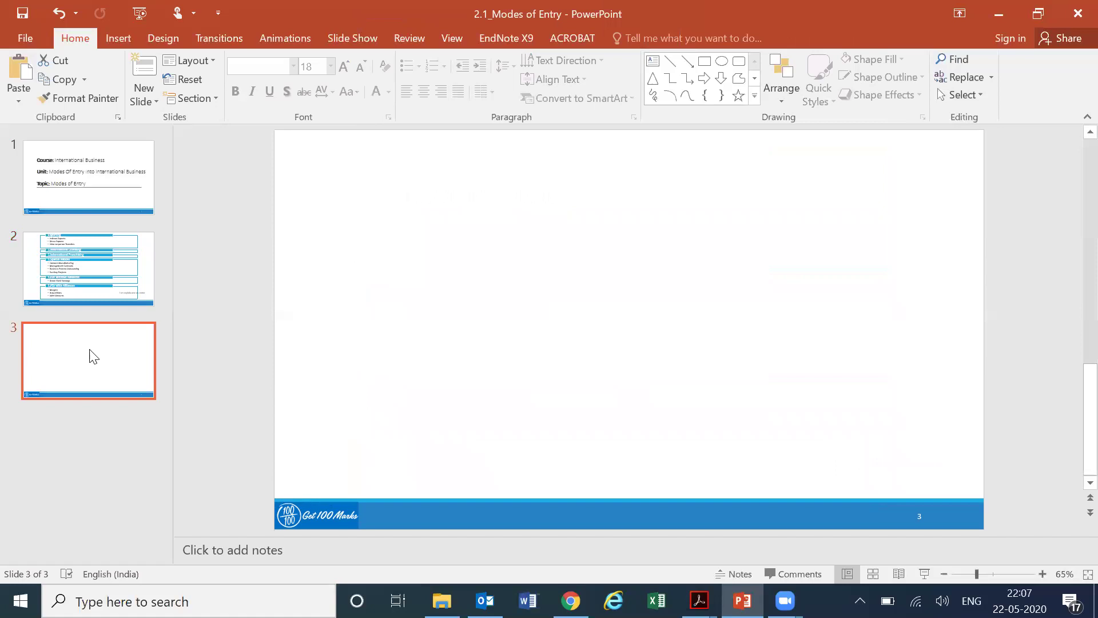
left_click(97, 268)
left_click(87, 353)
left_click(570, 601)
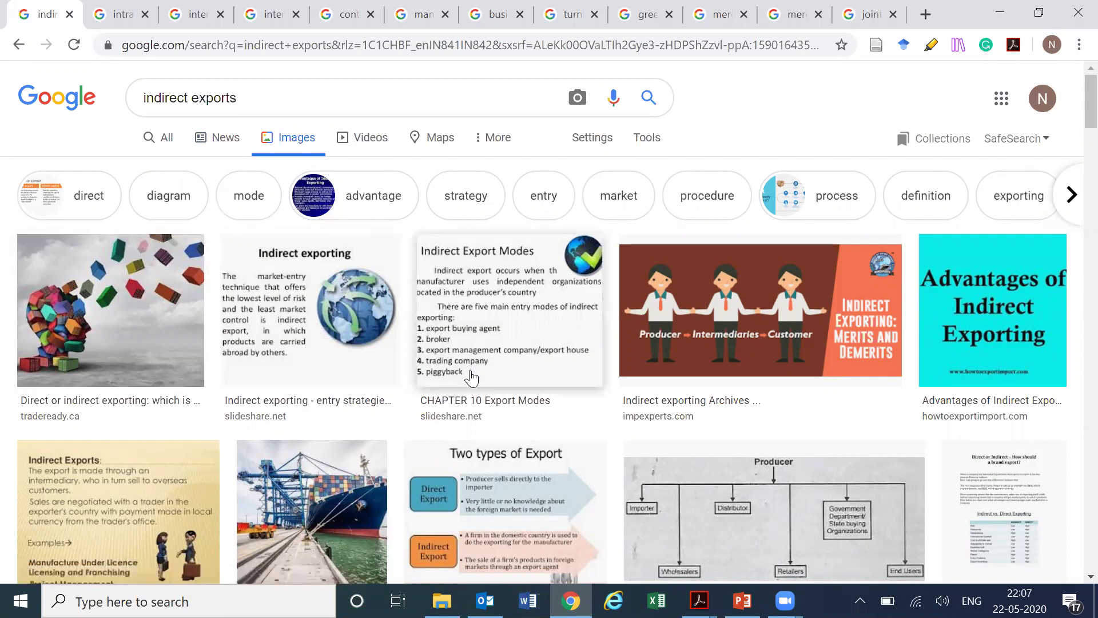
scroll(471, 377, "down", 4)
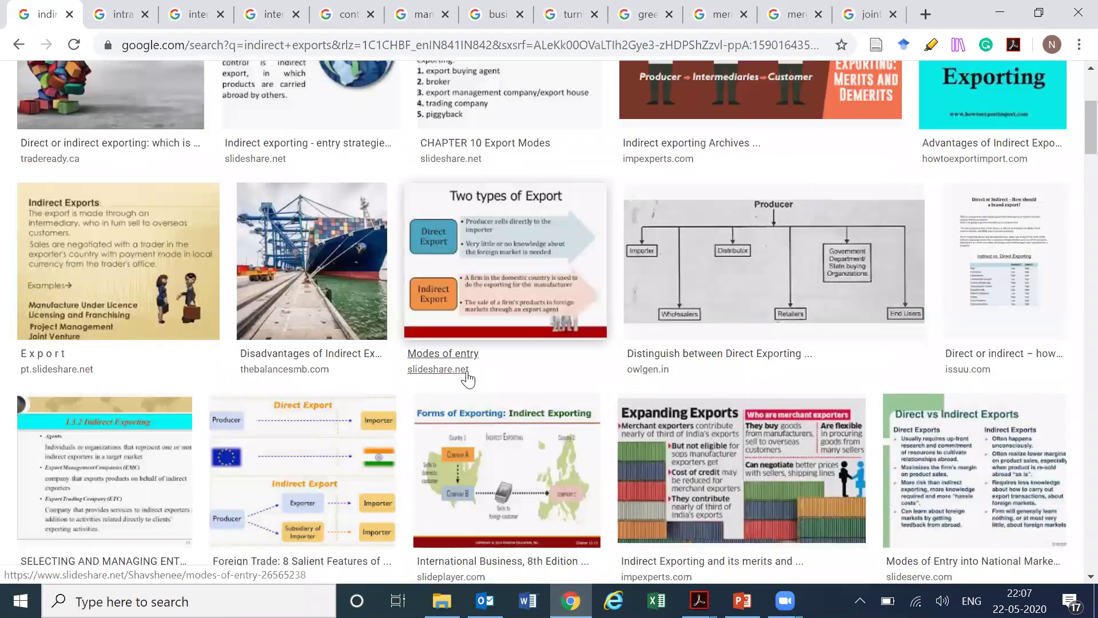
scroll(471, 378, "up", 4)
scroll(467, 381, "down", 8)
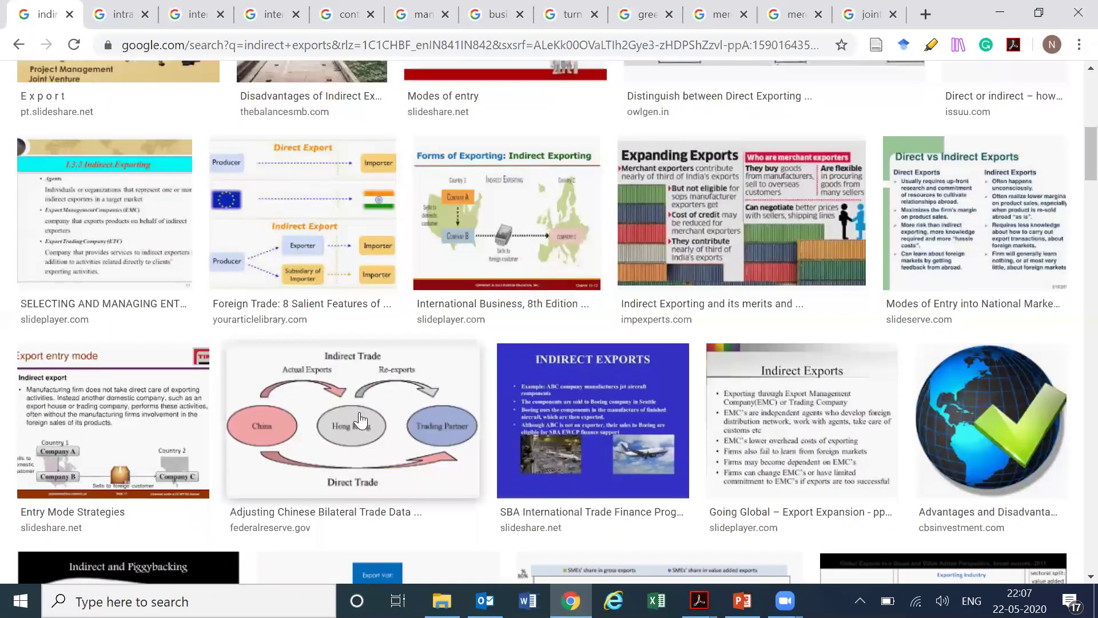
left_click(360, 421)
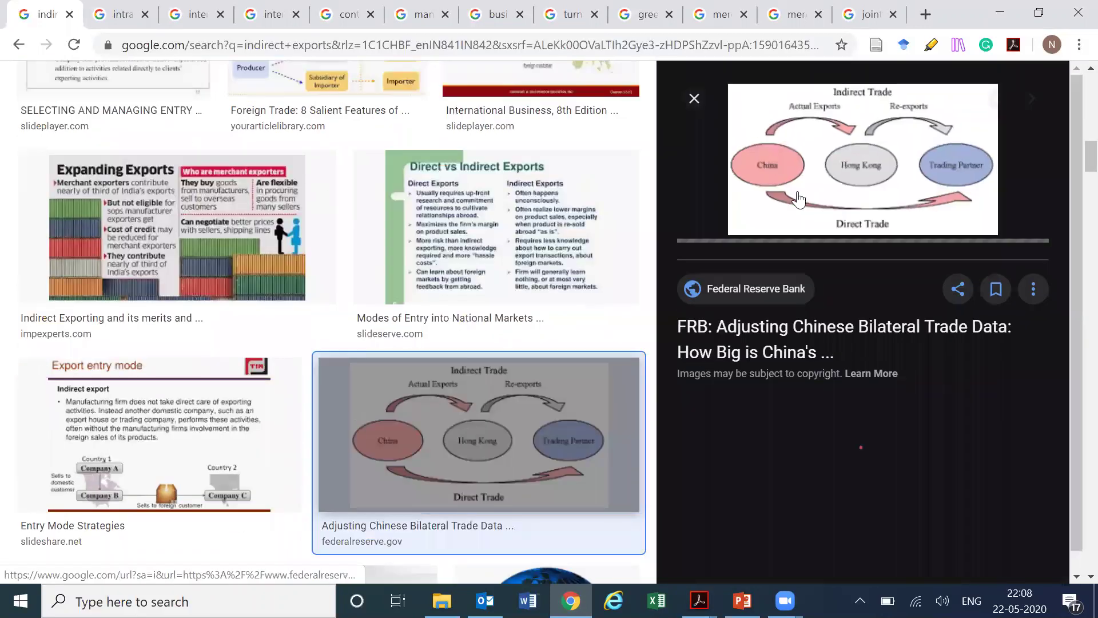
right_click(806, 154)
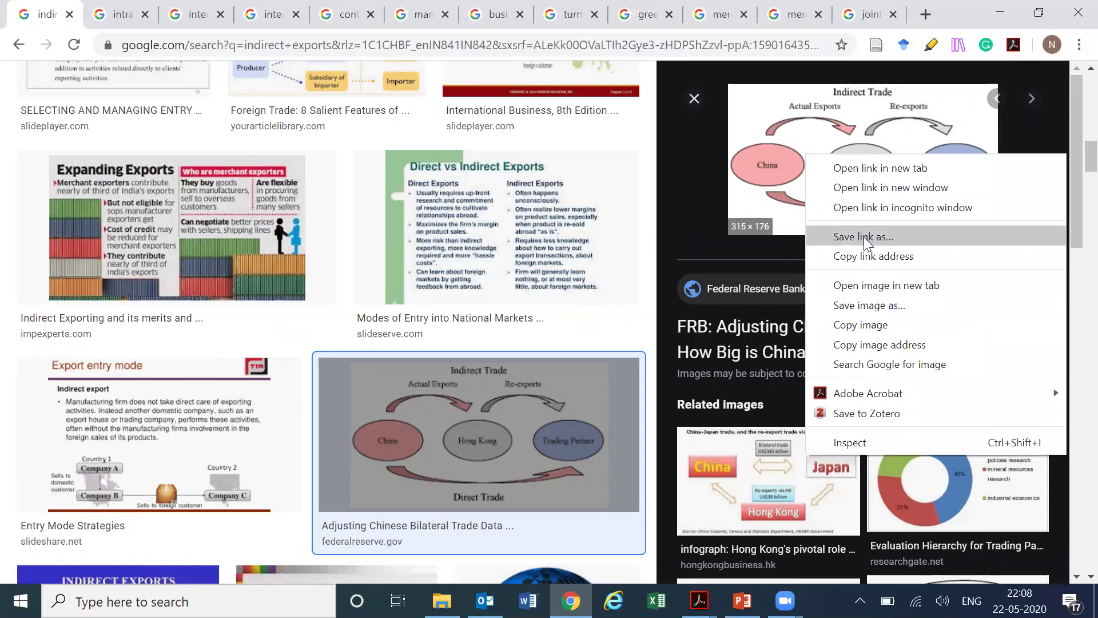
left_click(862, 324)
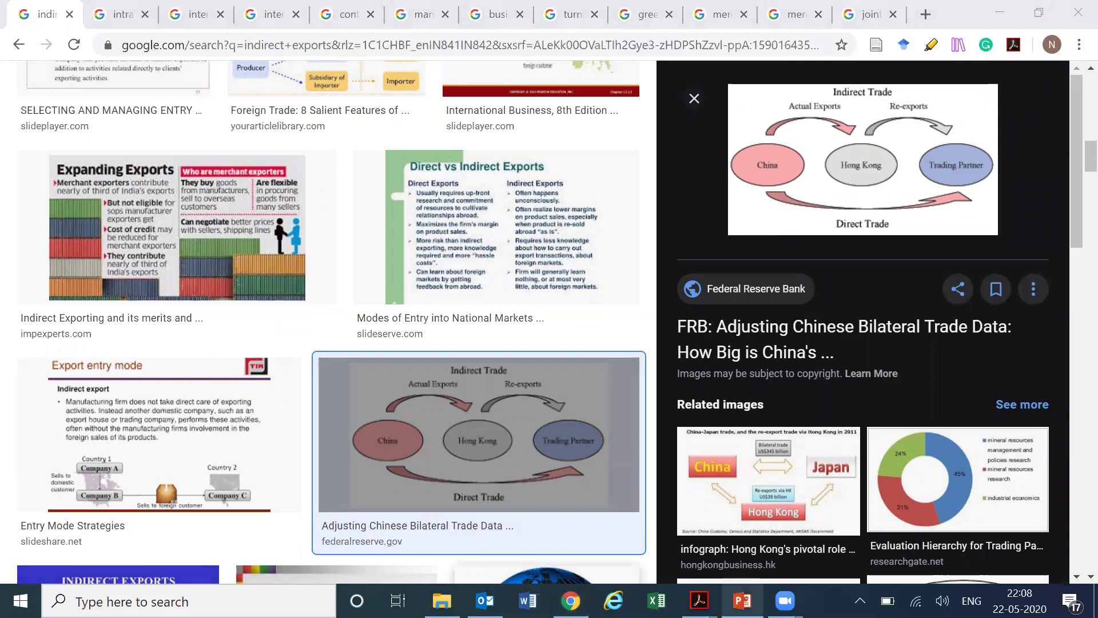
- Paste the Indirect Trade diagram onto slide 3, enlarged and centred across the slide
key("alt+Tab")
key("ctrl+v")
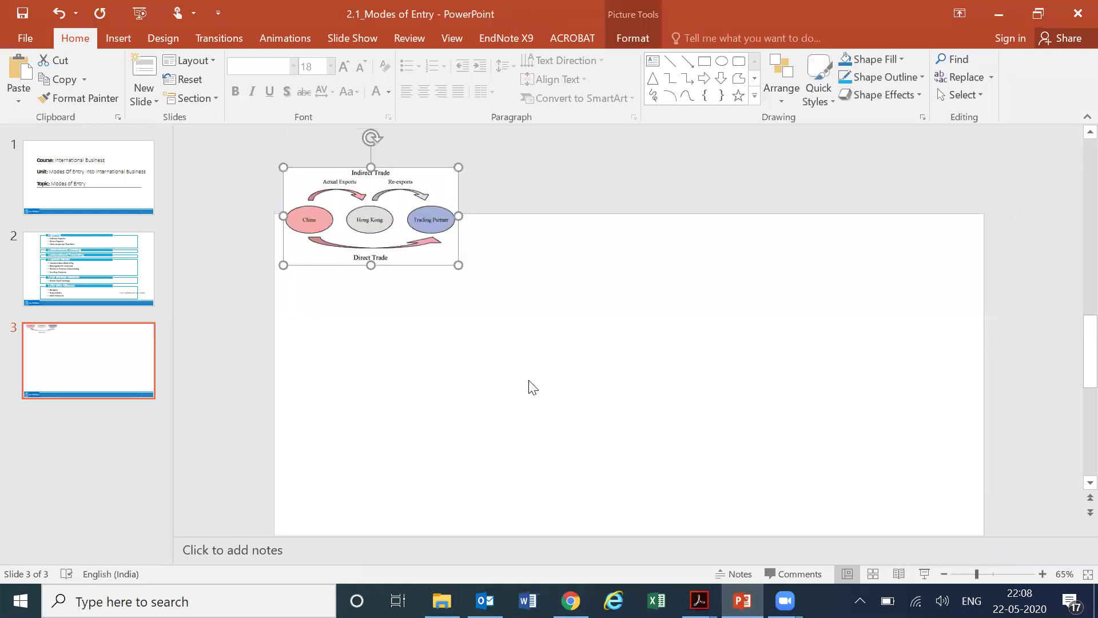
left_click_drag(456, 265, 635, 452)
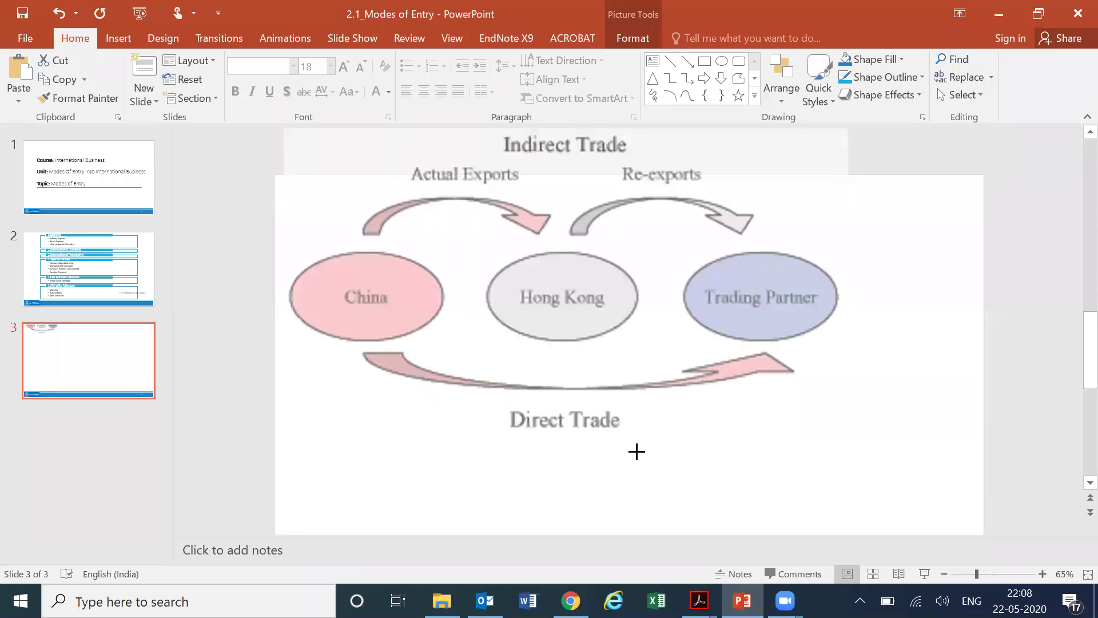
left_click_drag(603, 297, 669, 385)
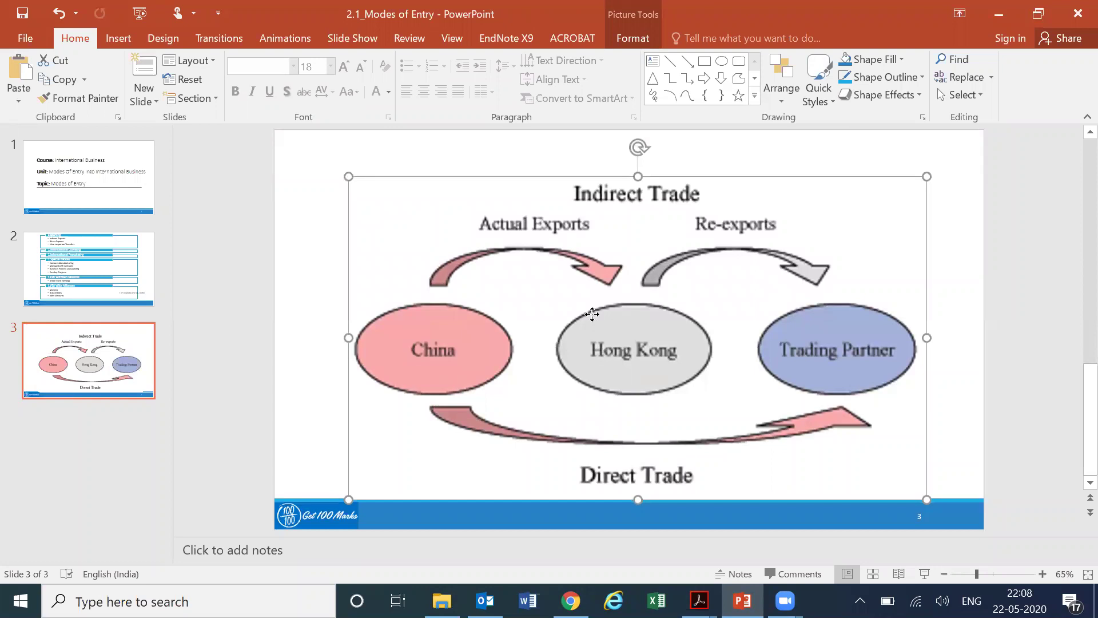
key("Up")
key("Up")
key("Up")
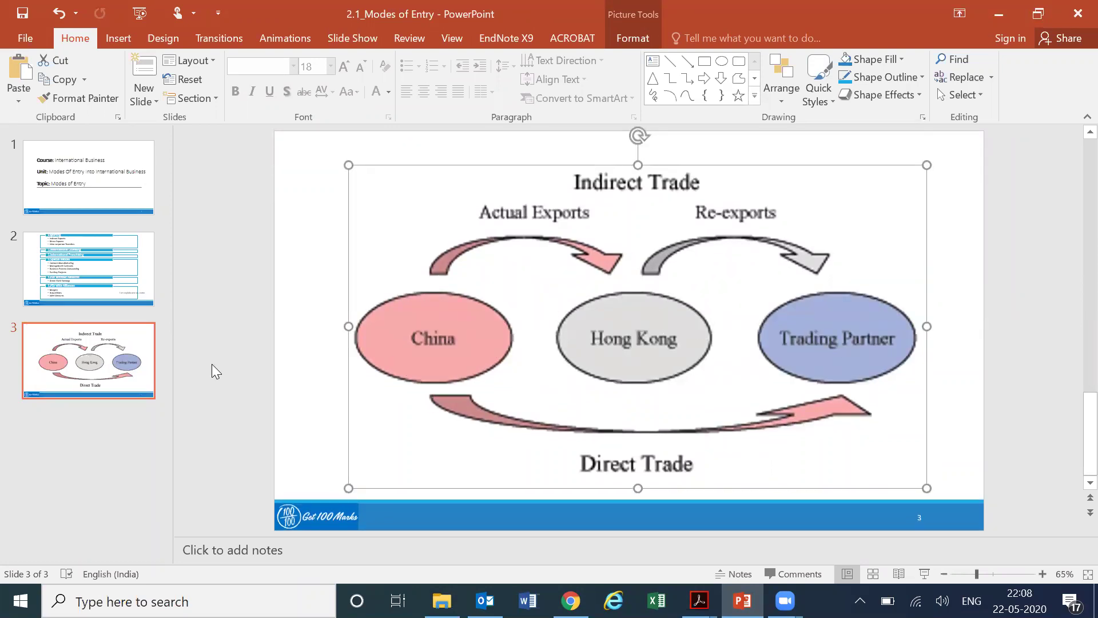
- Add a new blank slide 4 after slide 3 and select it
left_click(119, 417)
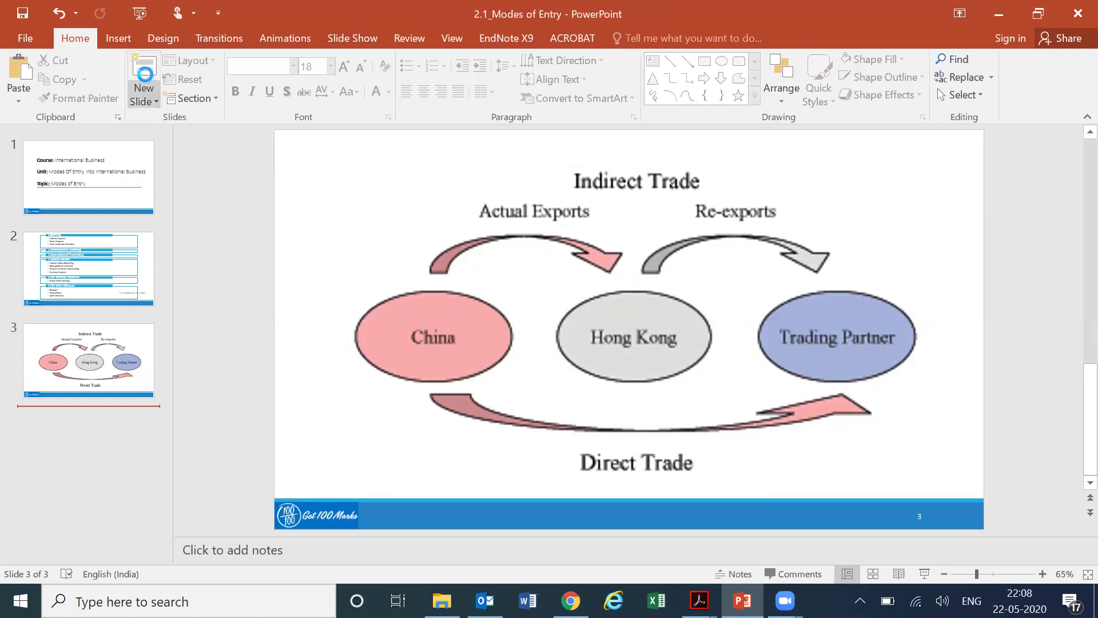
left_click(143, 71)
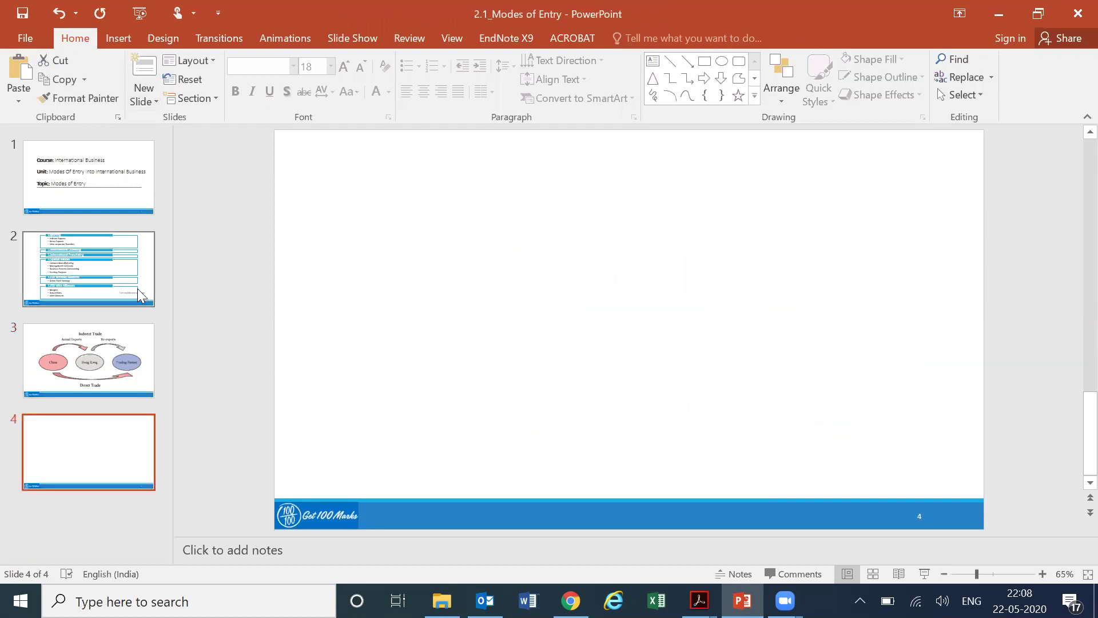
left_click(137, 288)
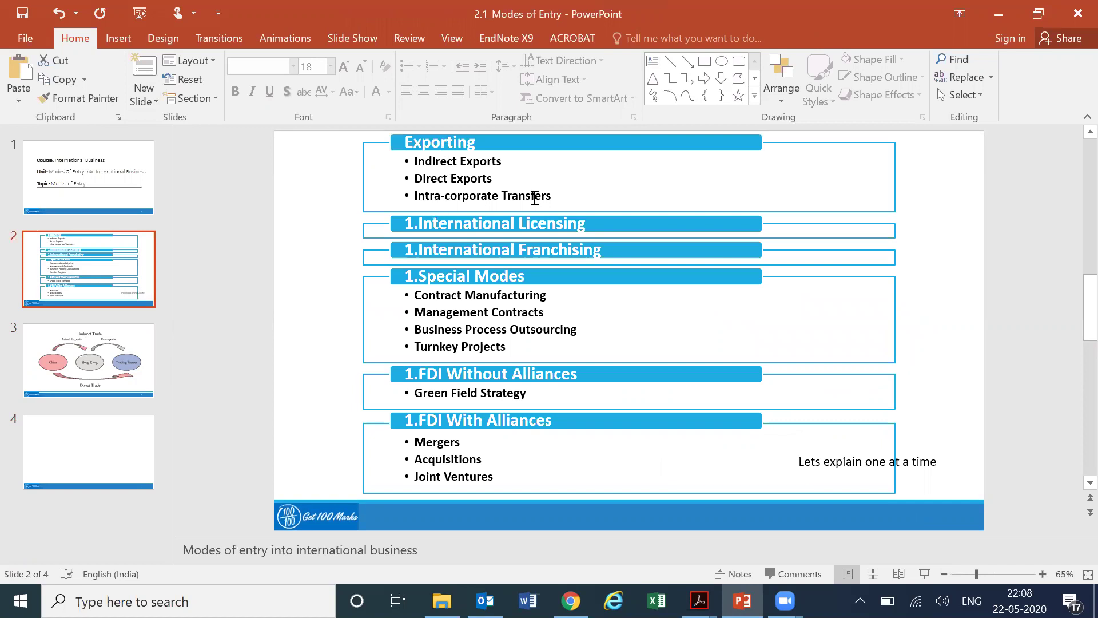
left_click(88, 458)
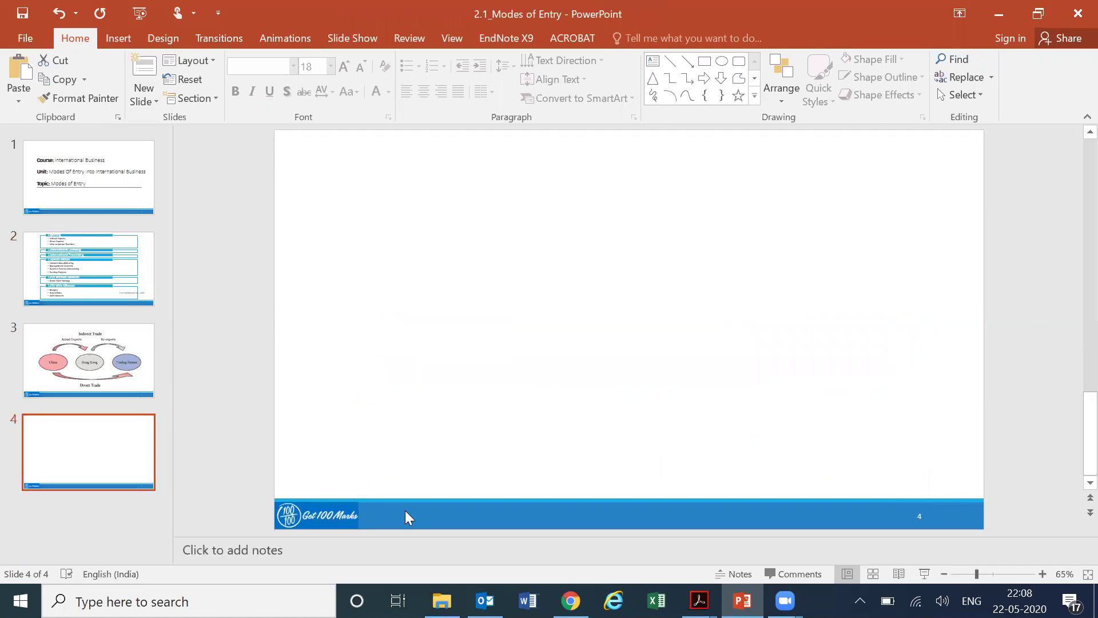
- Copy the SlideShare Intra-corporate Transfer diagram from the intra corporate transfer image search
key("alt+Tab")
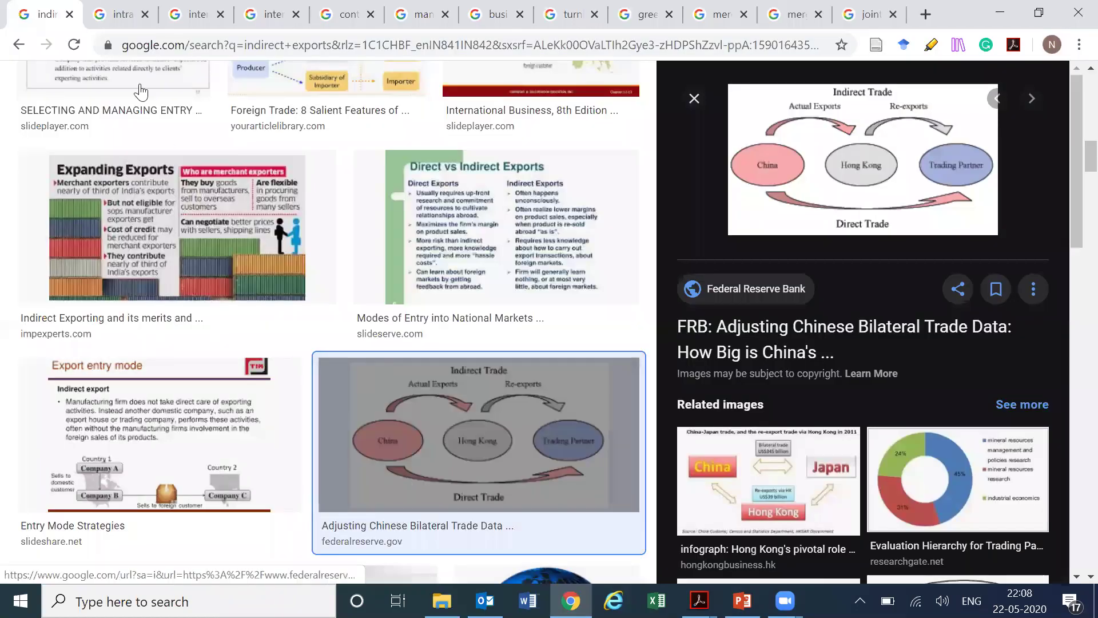
left_click(123, 15)
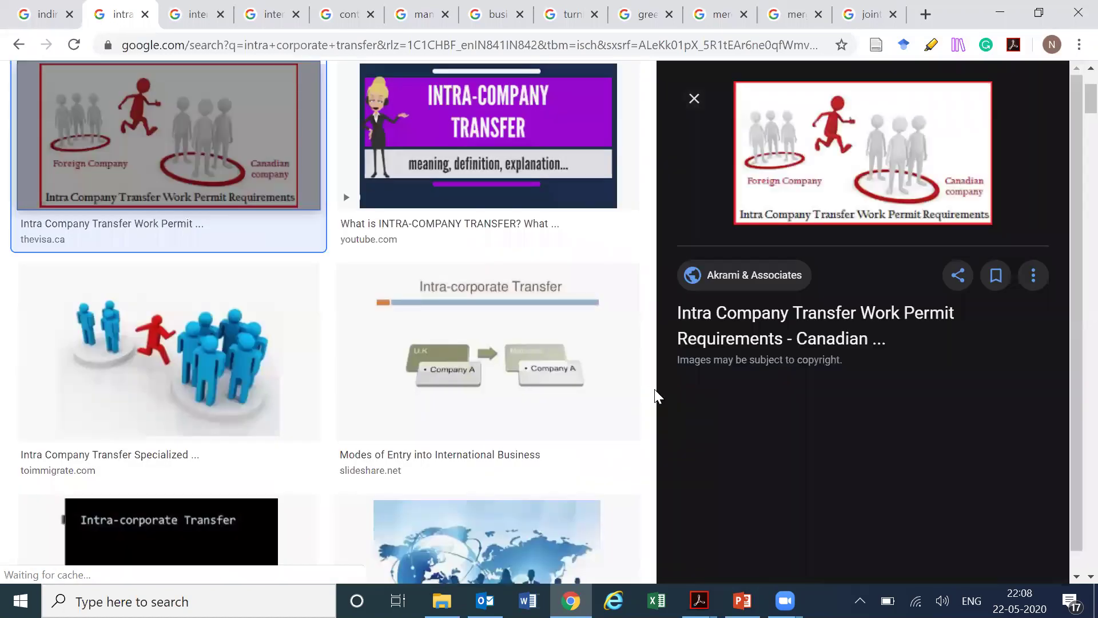
left_click(694, 99)
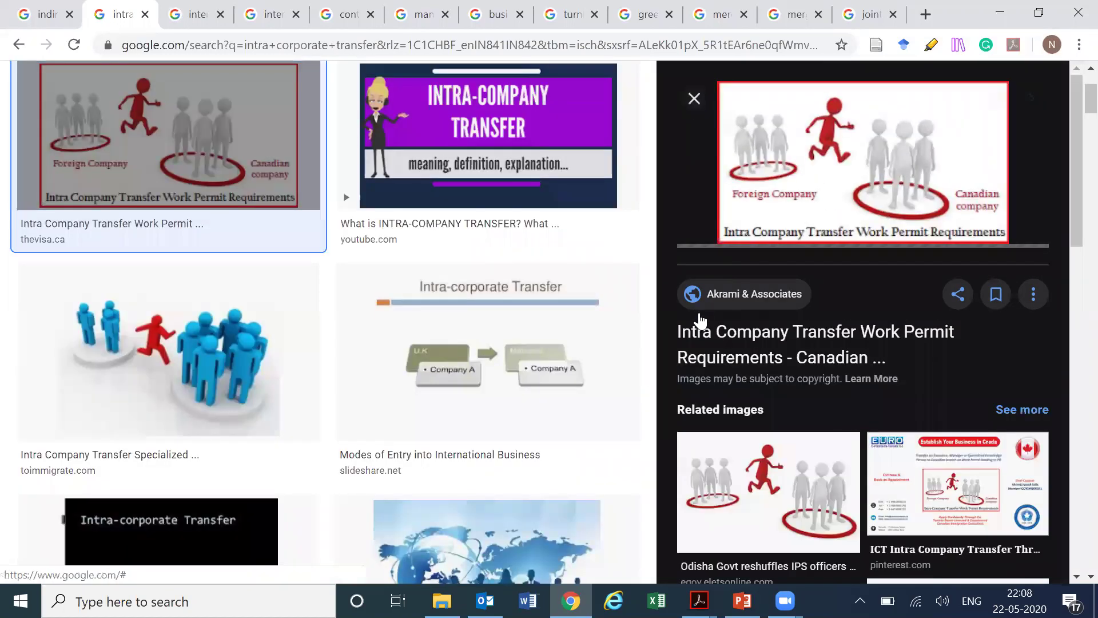
left_click(928, 190)
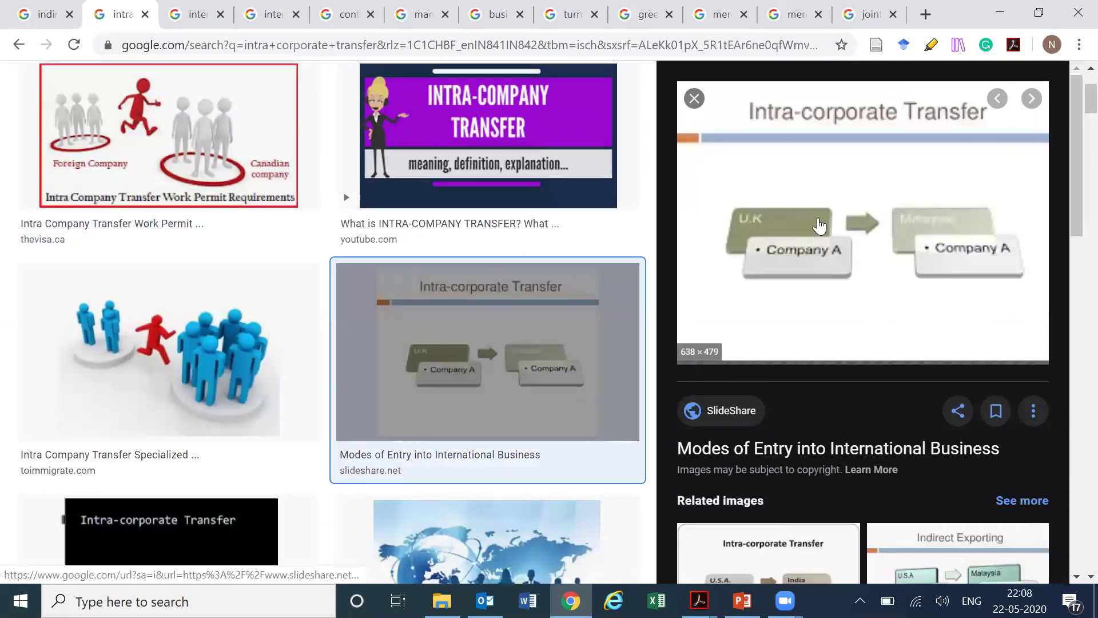
right_click(818, 218)
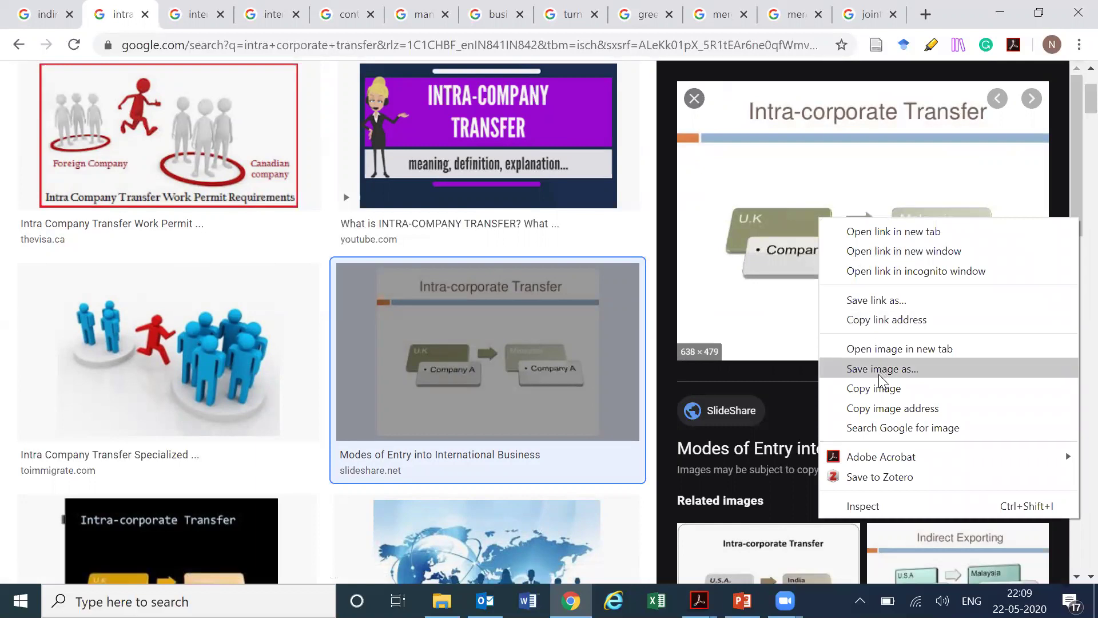
left_click(874, 388)
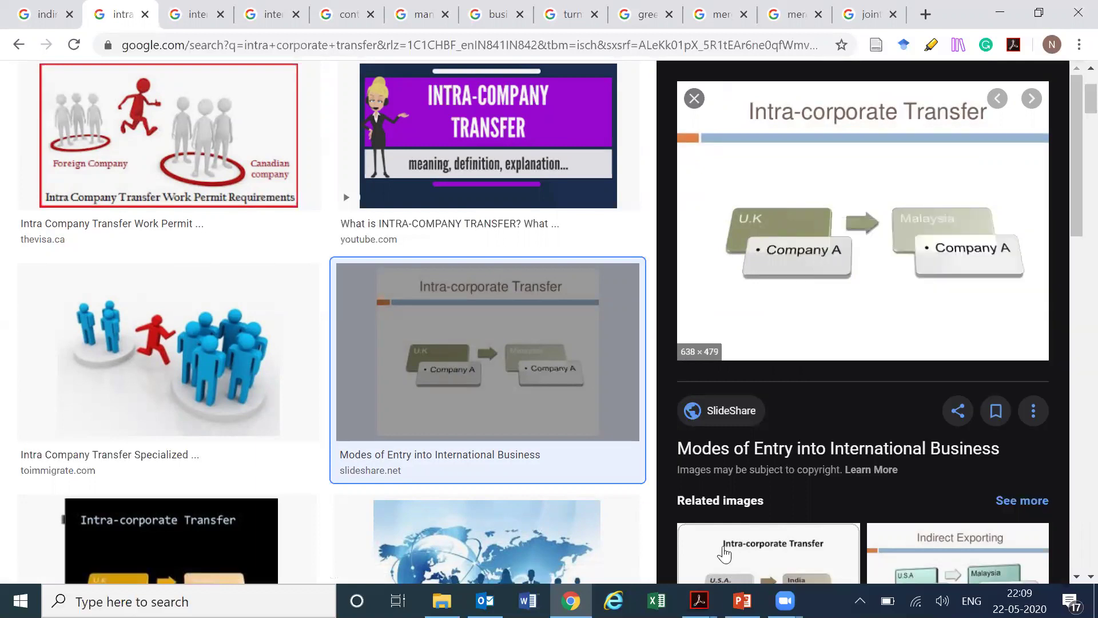
- Paste the Intra-corporate Transfer diagram onto slide 4 and enlarge it to fill the slide
left_click(742, 600)
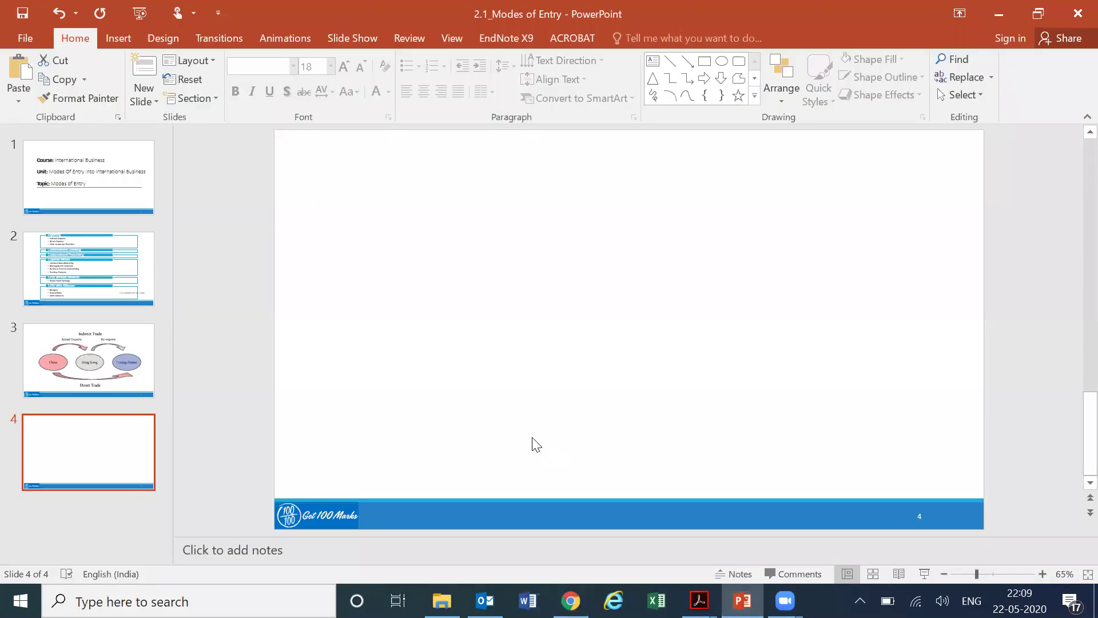
key("ctrl+v")
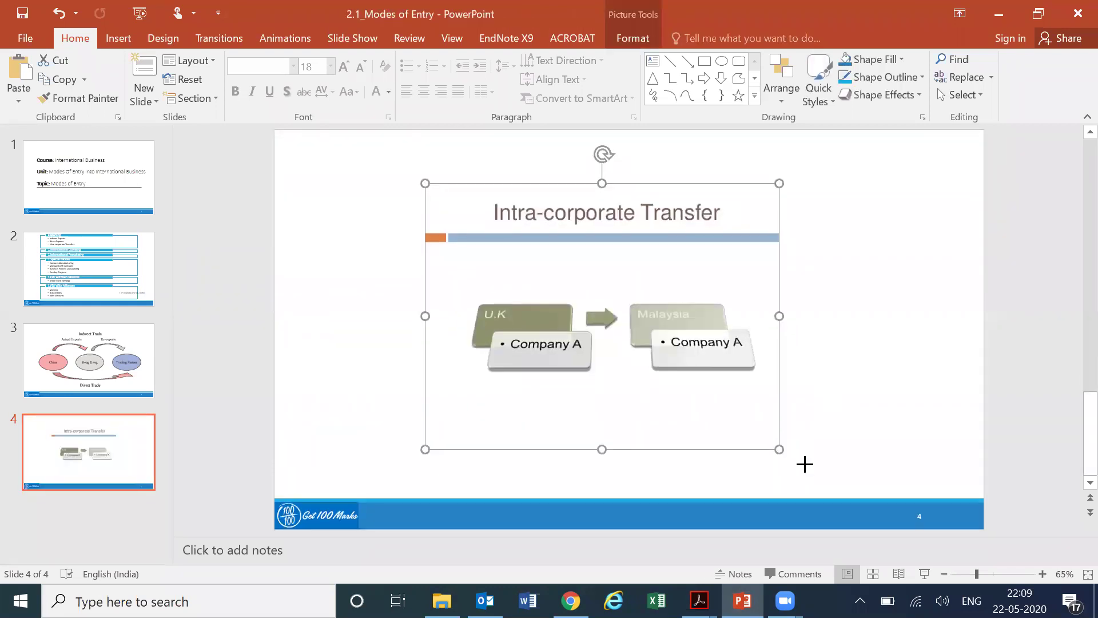
left_click_drag(804, 464, 834, 490)
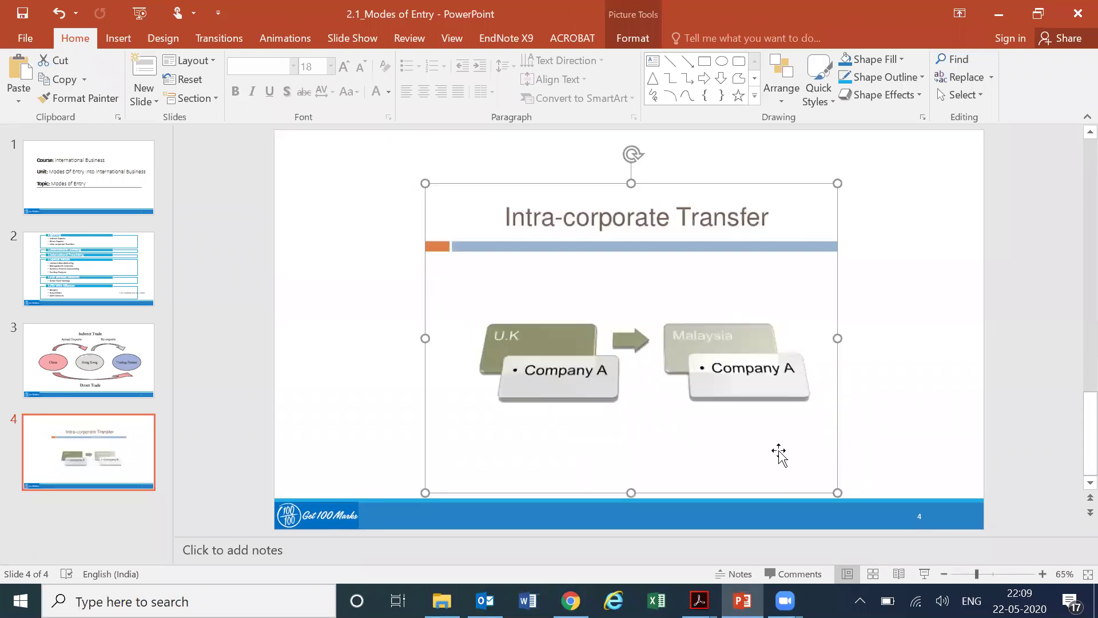
left_click_drag(425, 182, 389, 154)
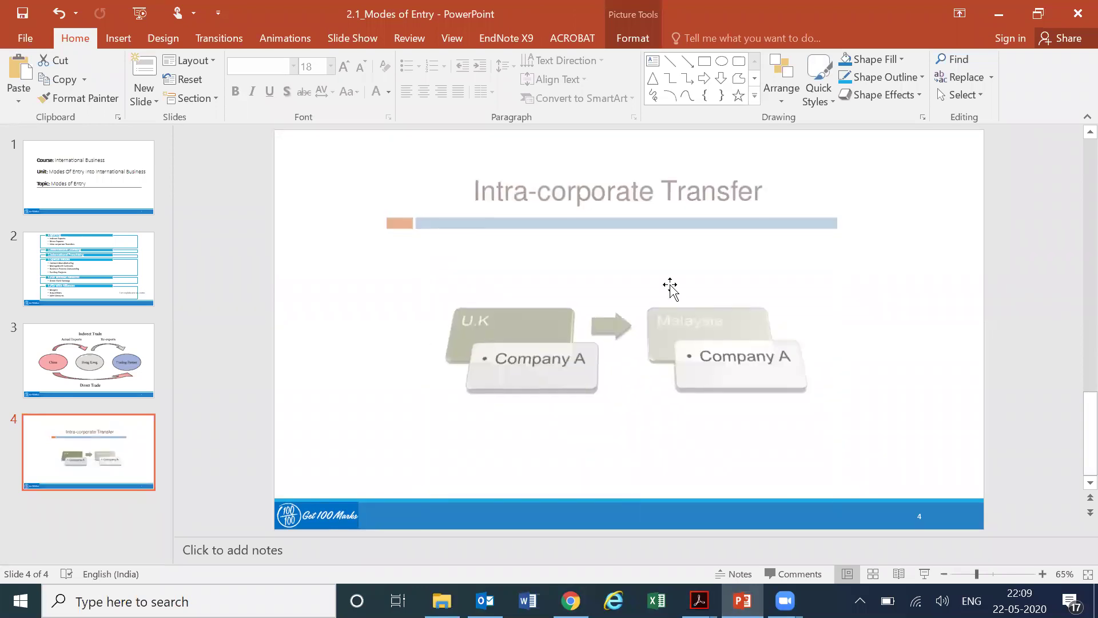
left_click(936, 375)
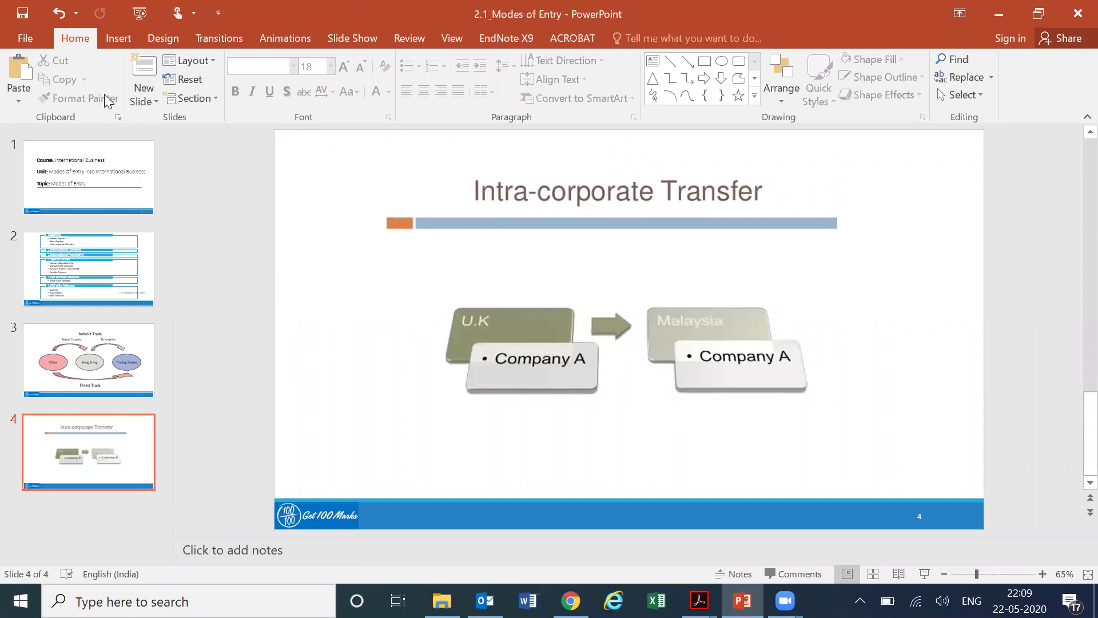
- Add a new blank slide 5 after slide 4 and select it
left_click(142, 72)
left_click(101, 255)
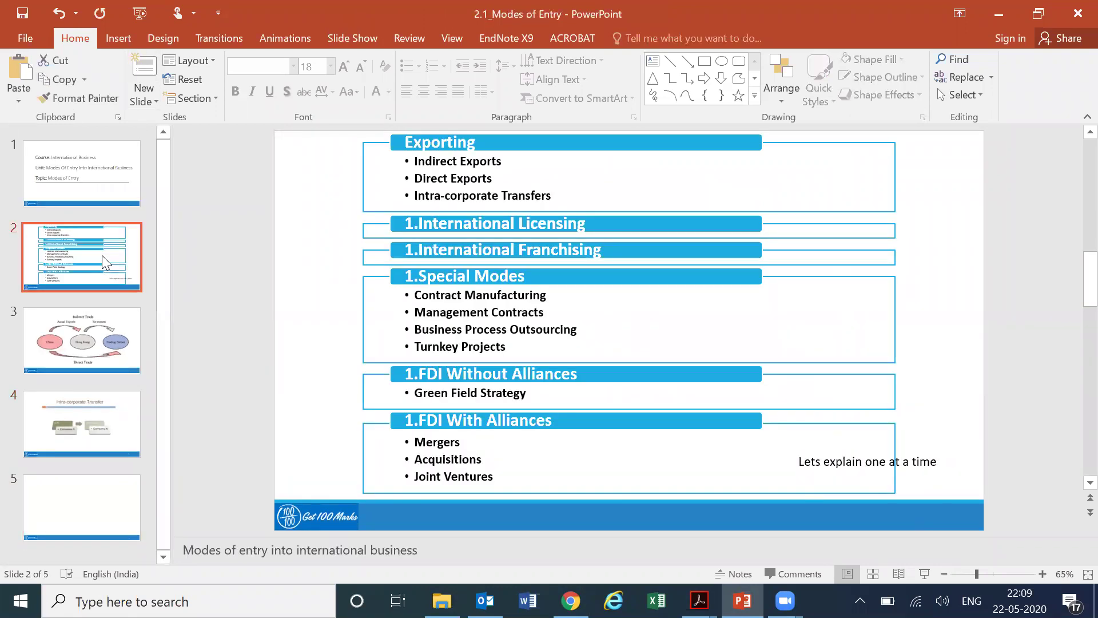
left_click(96, 512)
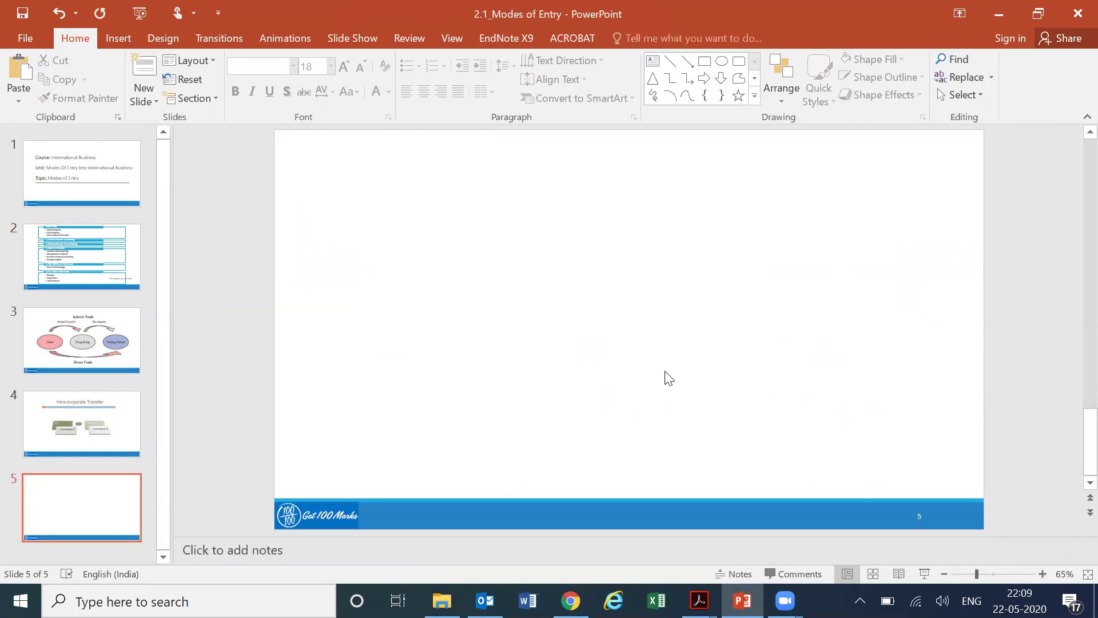
key("alt+Tab")
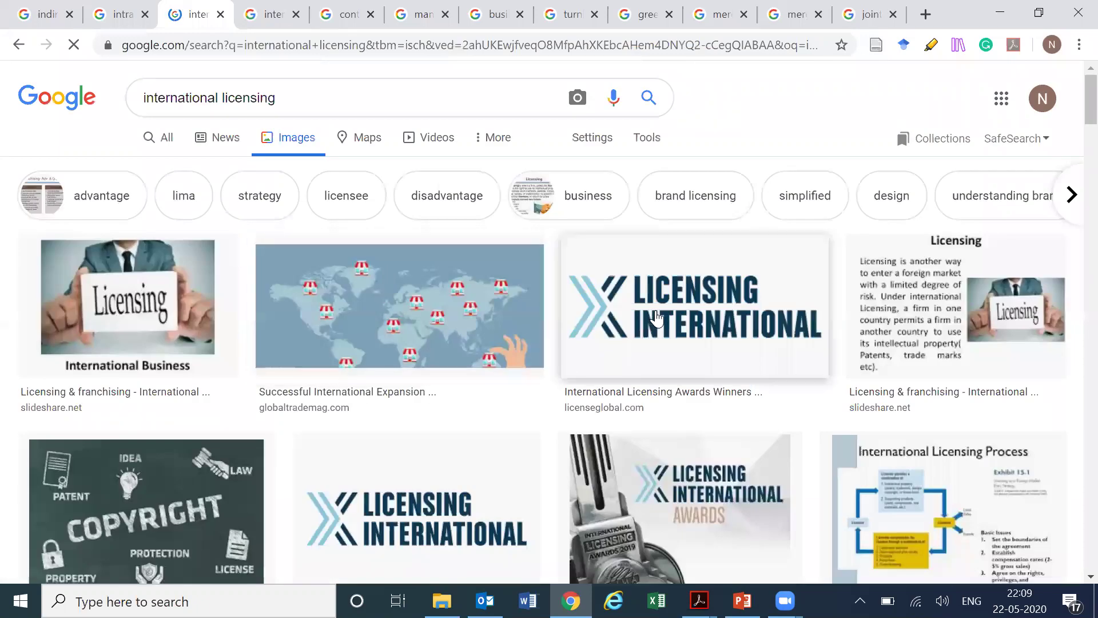
- Copy the Global Trade Magazine world map dotted with shop icons from the international licensing results
scroll(656, 318, "down", 3)
scroll(657, 318, "down", 3)
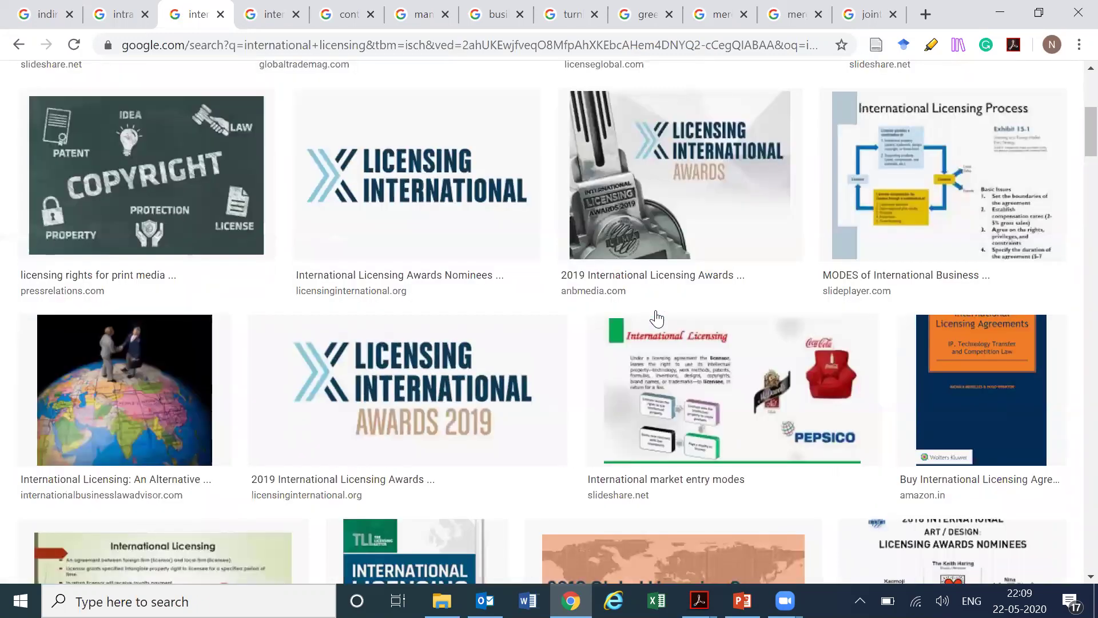
scroll(657, 318, "down", 3)
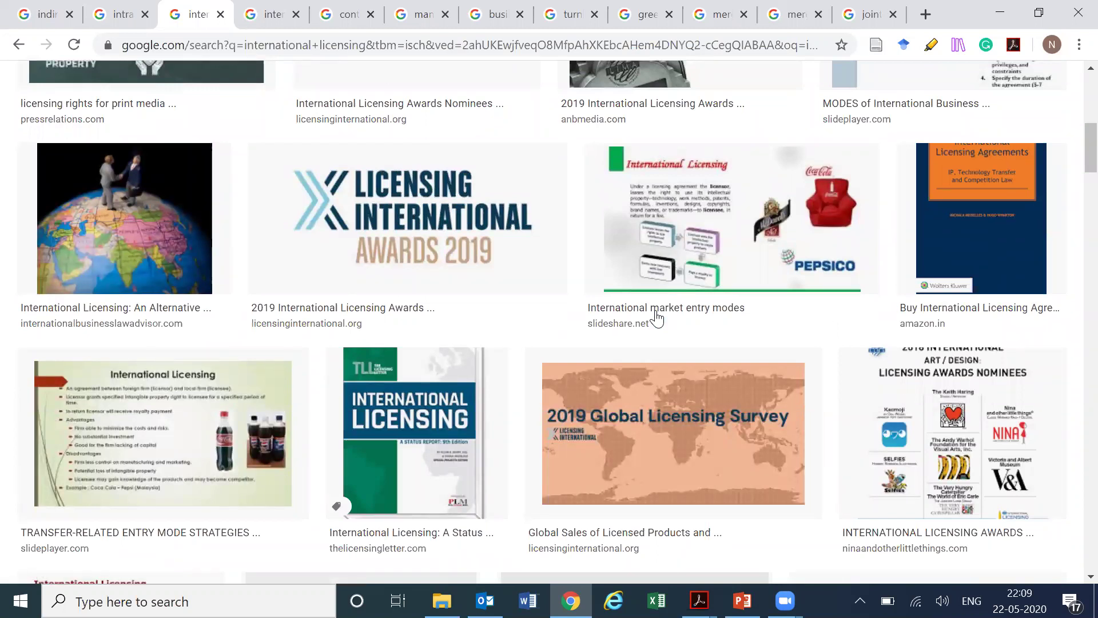
scroll(657, 318, "down", 9)
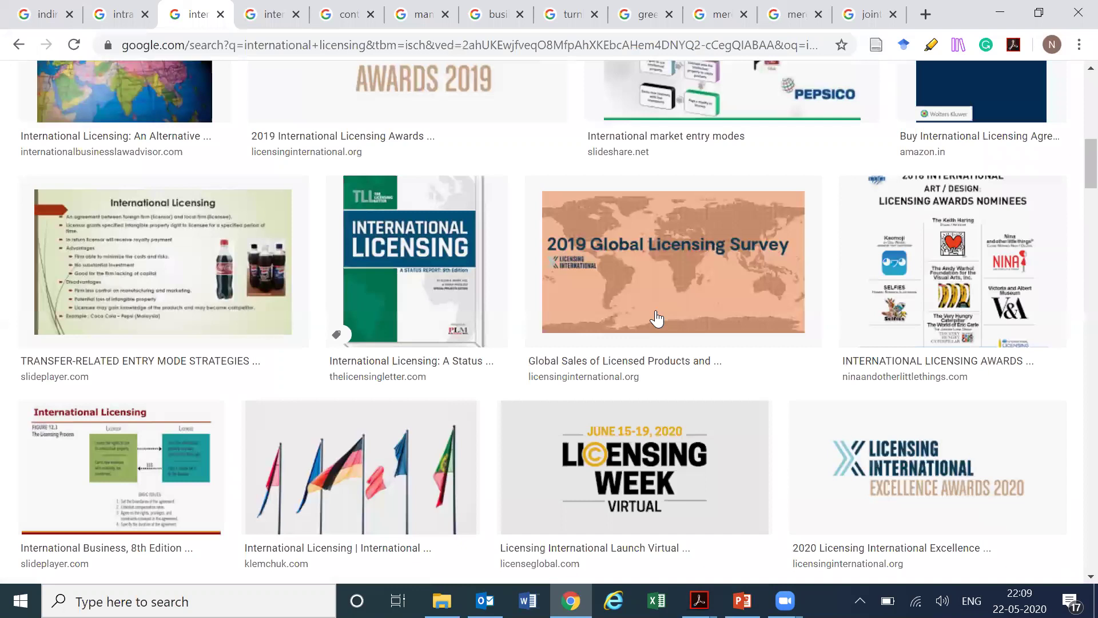
scroll(657, 318, "up", 13)
scroll(656, 318, "up", 5)
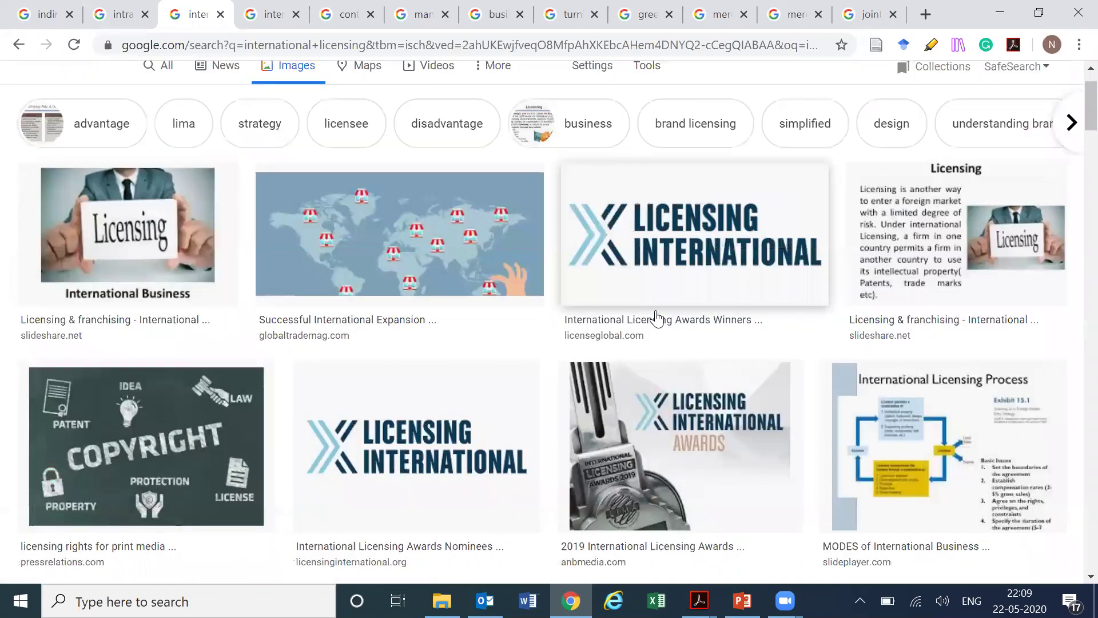
left_click(487, 317)
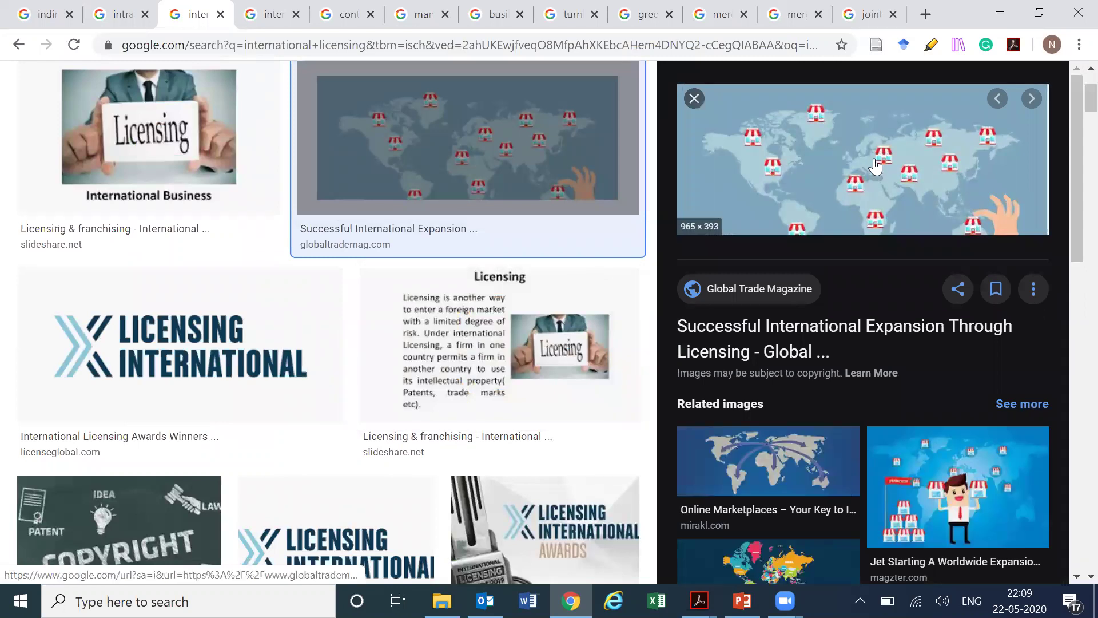
scroll(839, 350, "down", 5)
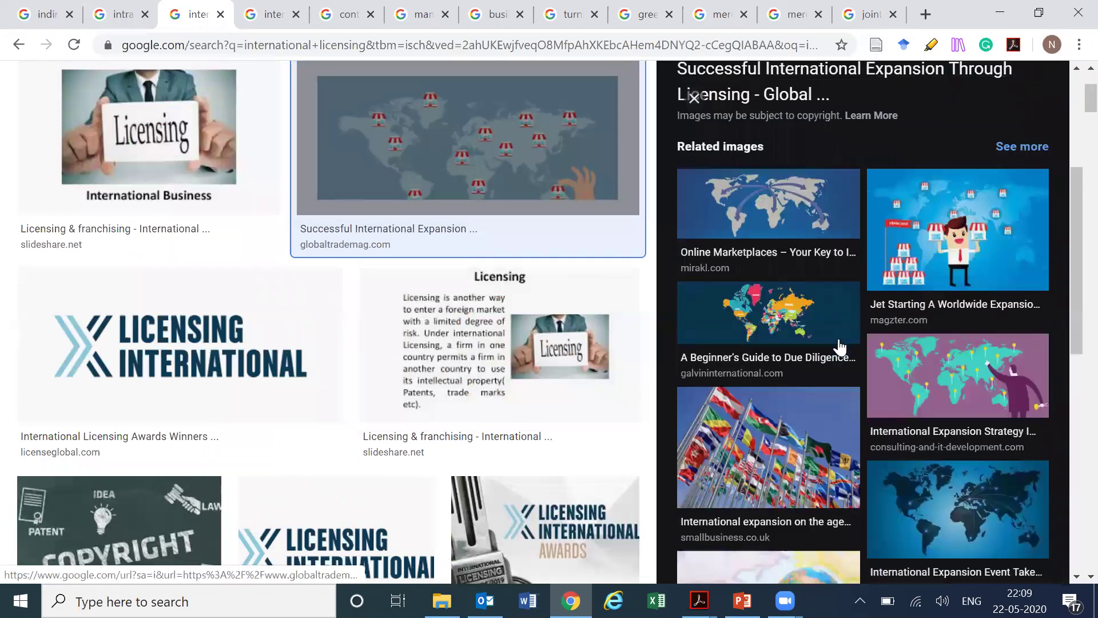
scroll(838, 347, "down", 5)
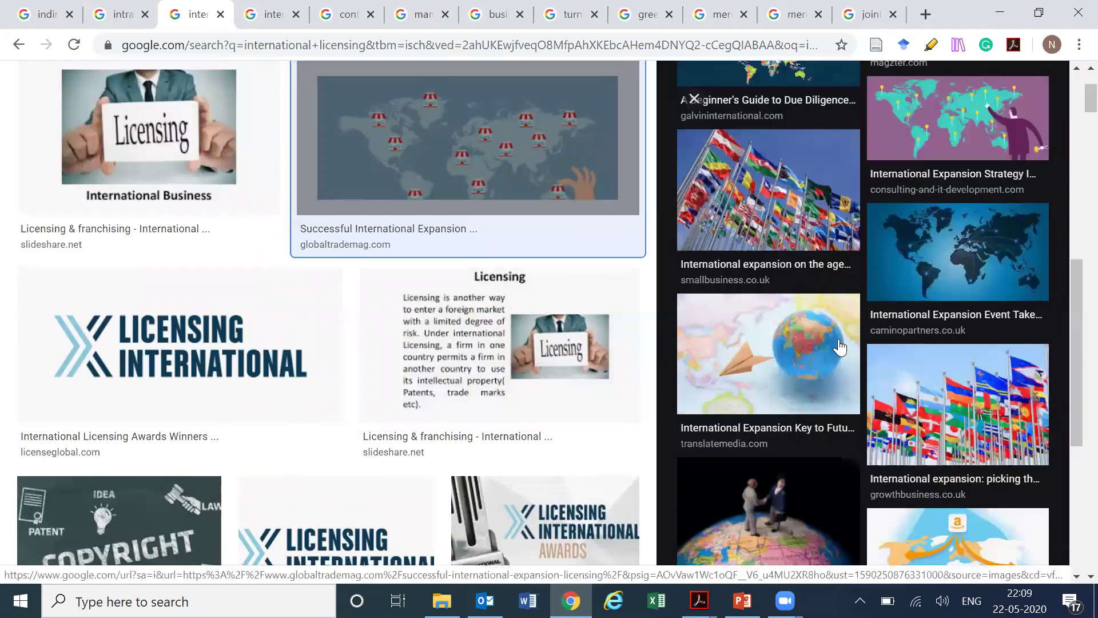
scroll(839, 347, "down", 5)
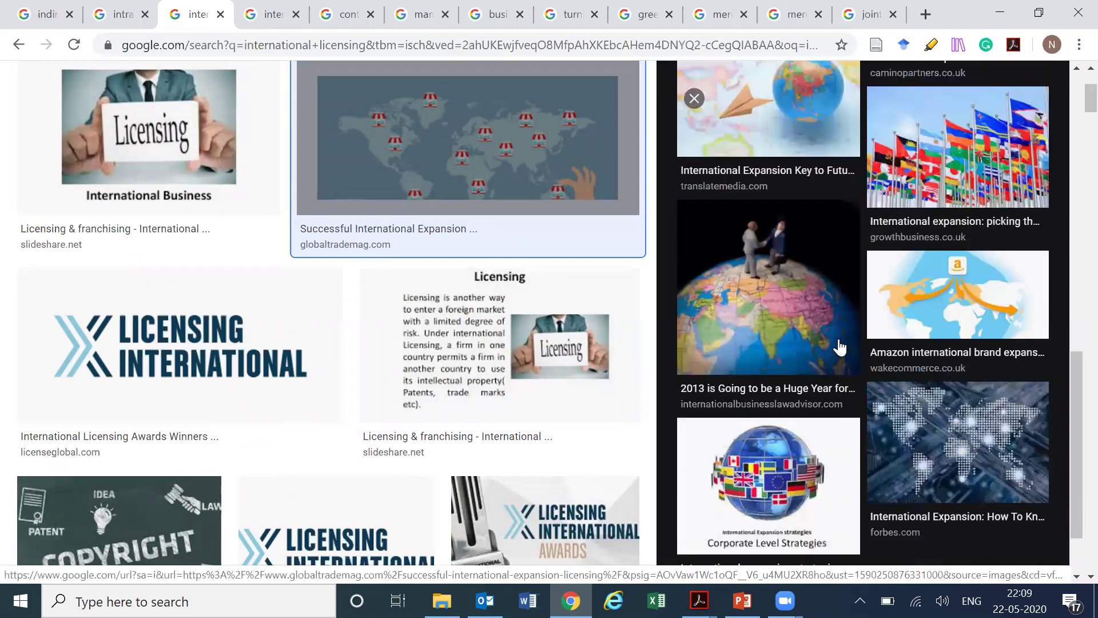
scroll(839, 347, "down", 2)
scroll(840, 347, "up", 8)
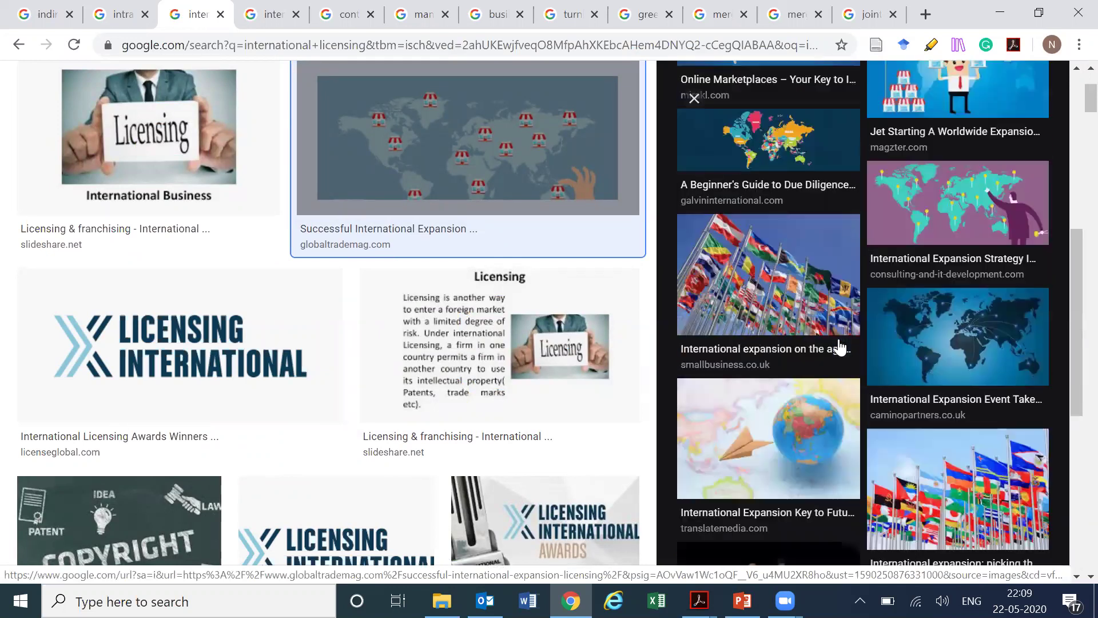
scroll(839, 348, "down", 7)
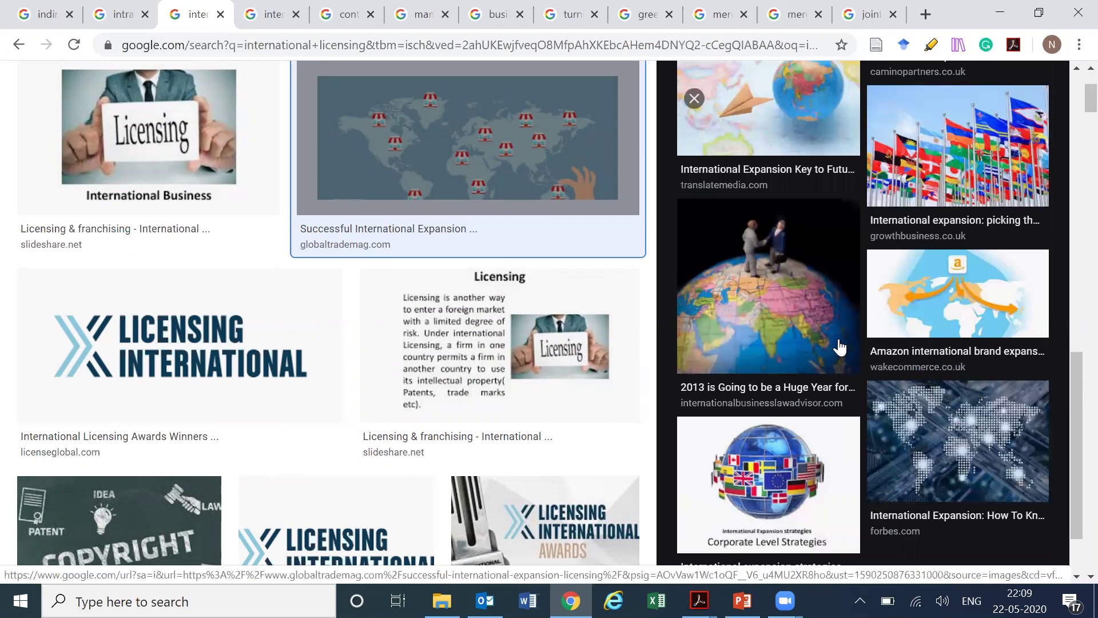
scroll(839, 347, "up", 8)
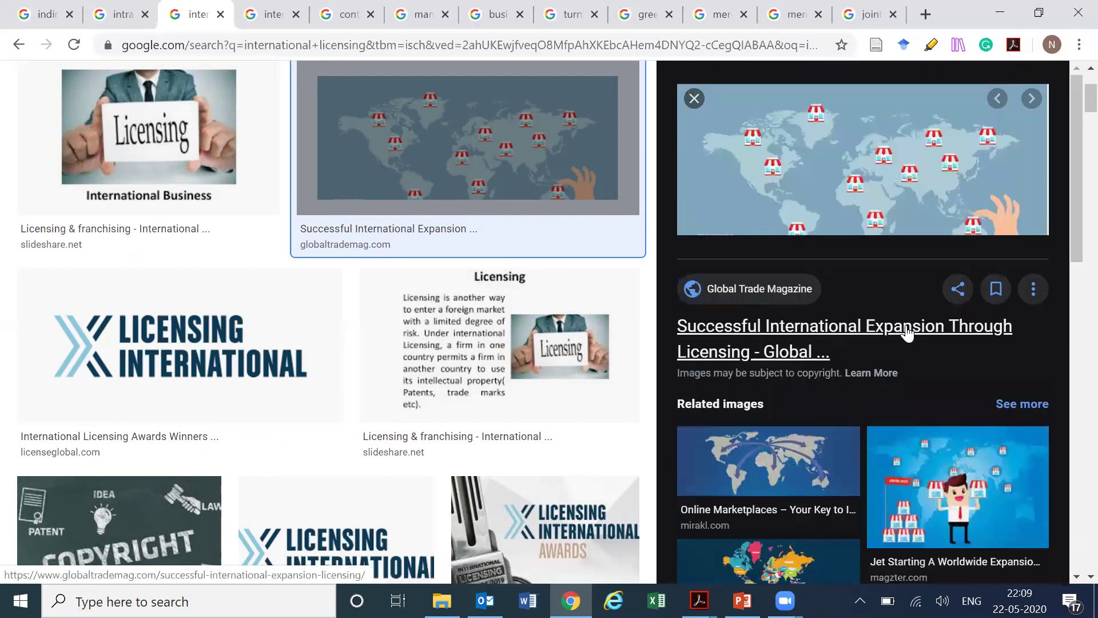
right_click(840, 183)
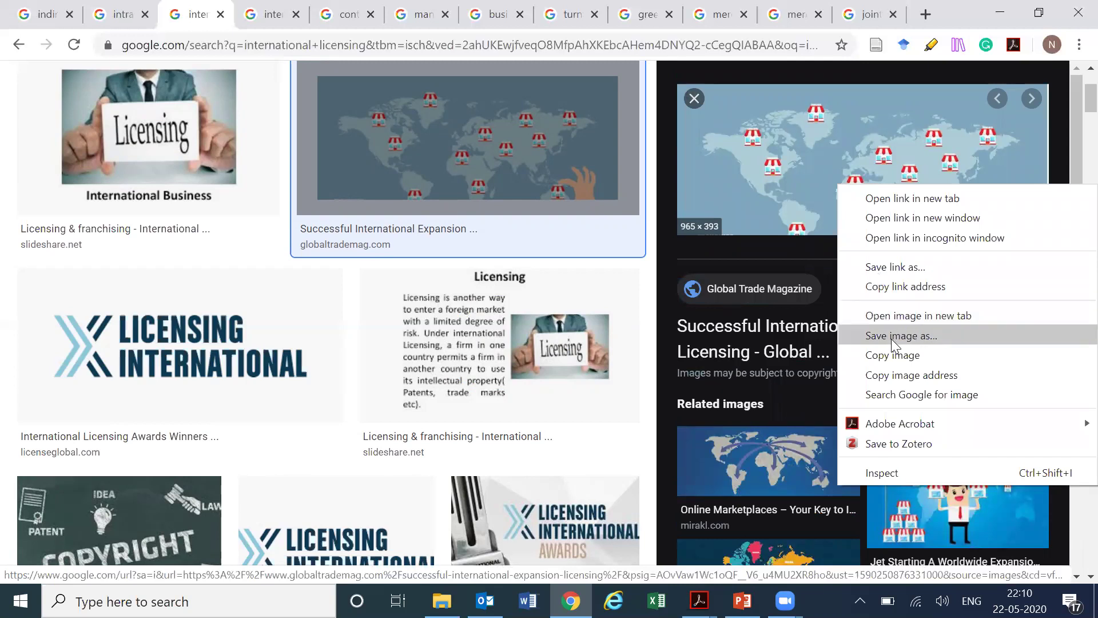
left_click(892, 354)
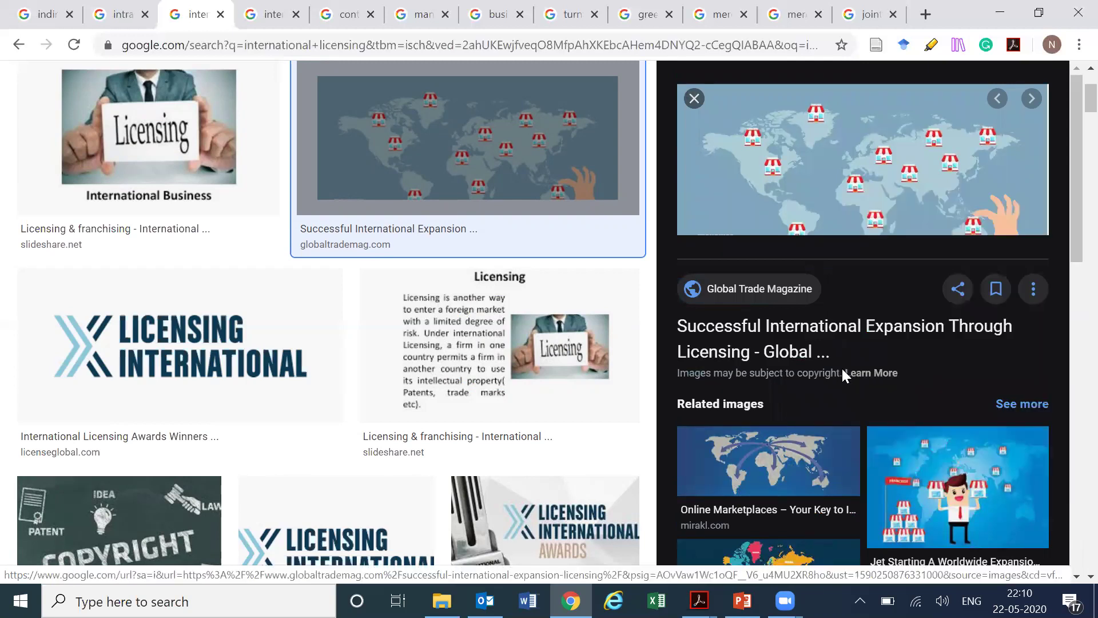
- Paste the shop-dotted world map onto slide 5 and add a blank slide 6 after it
key("alt+Tab")
key("ctrl+v")
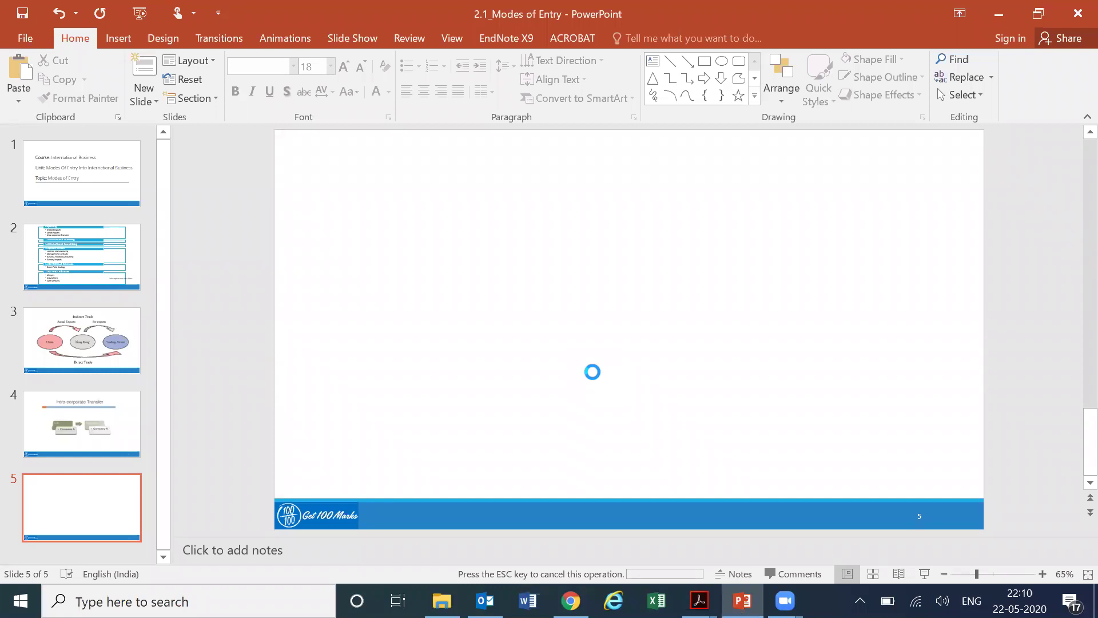
scroll(635, 451, "up", 1)
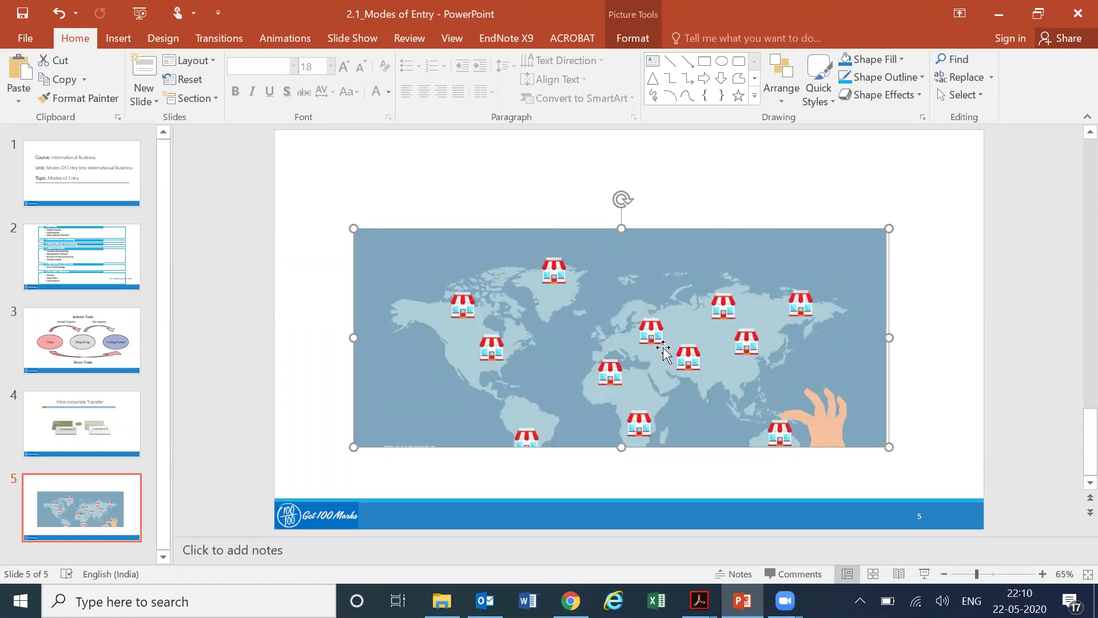
left_click(97, 554)
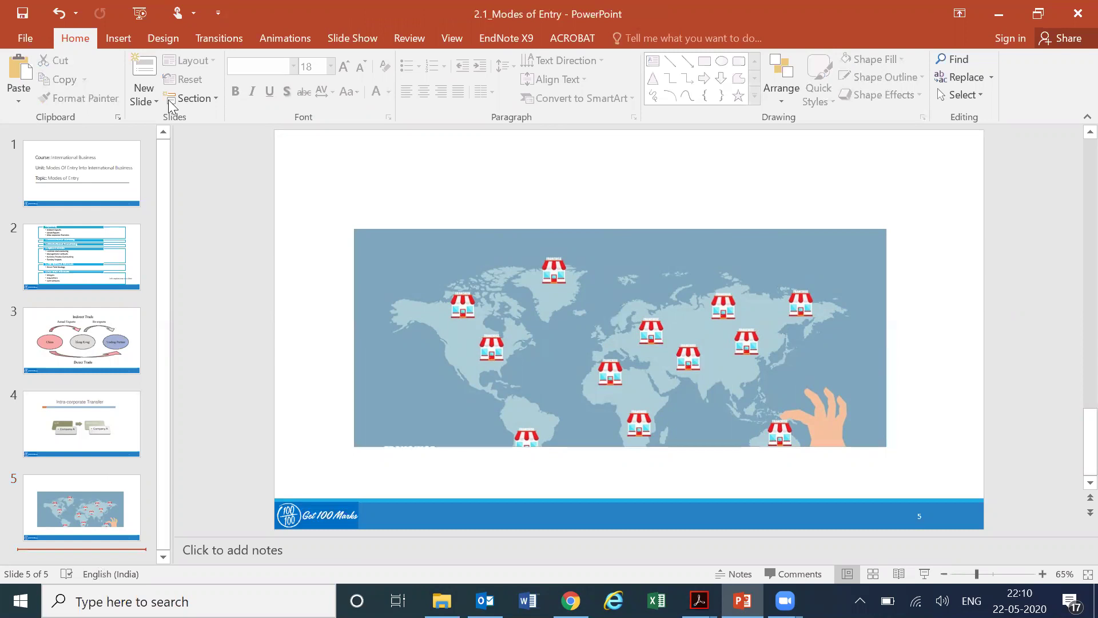
left_click(139, 70)
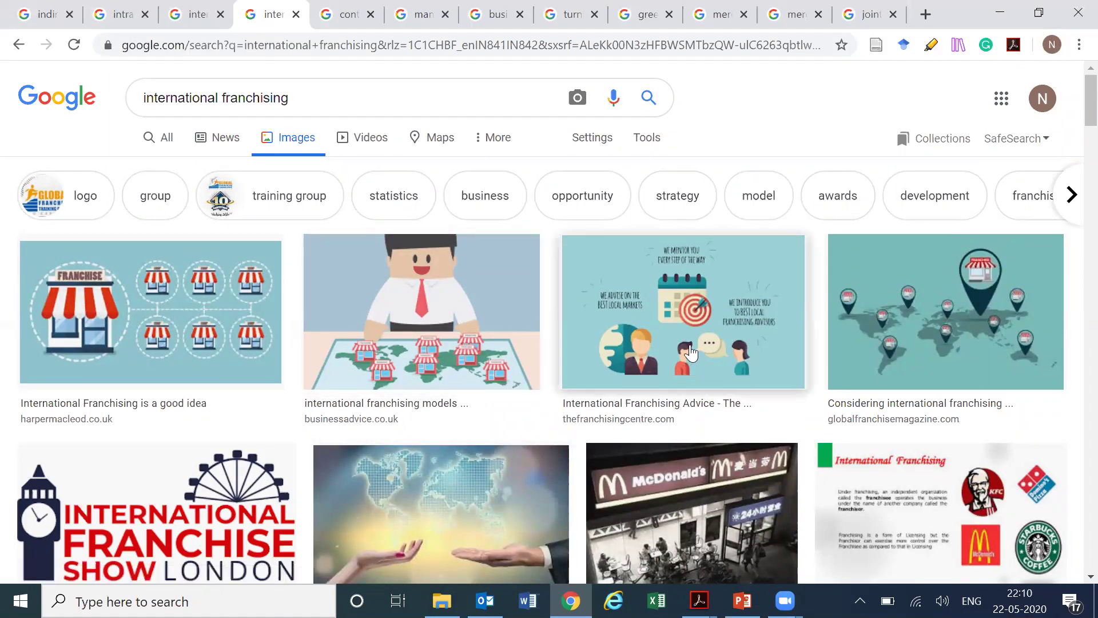
- Copy The Franchising Centre's International Franchising Advice image and return to PowerPoint
left_click(674, 393)
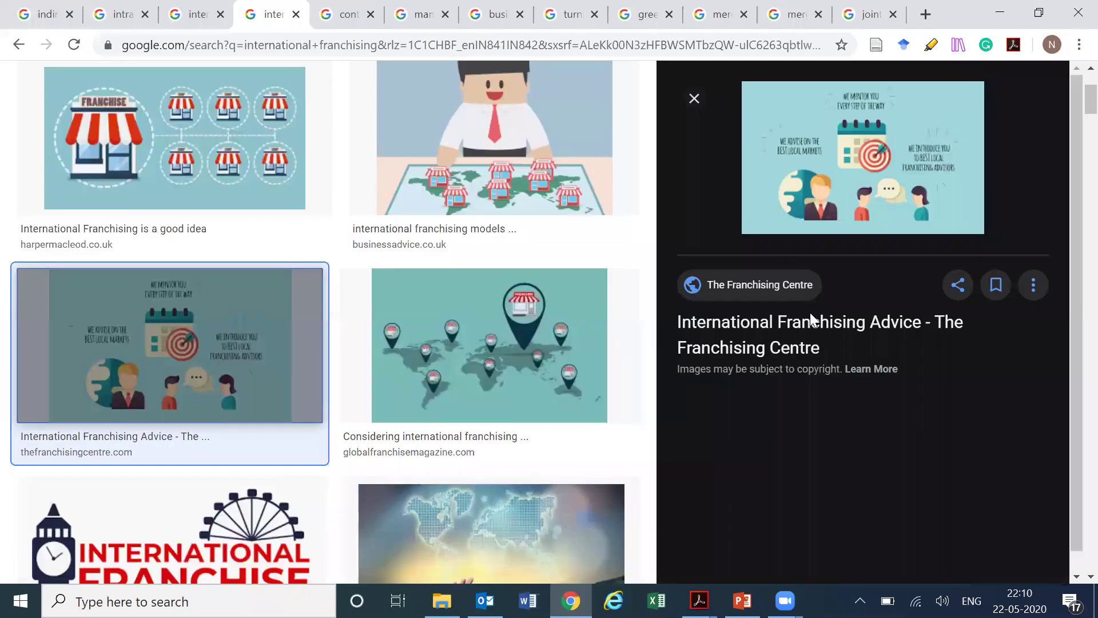
right_click(854, 171)
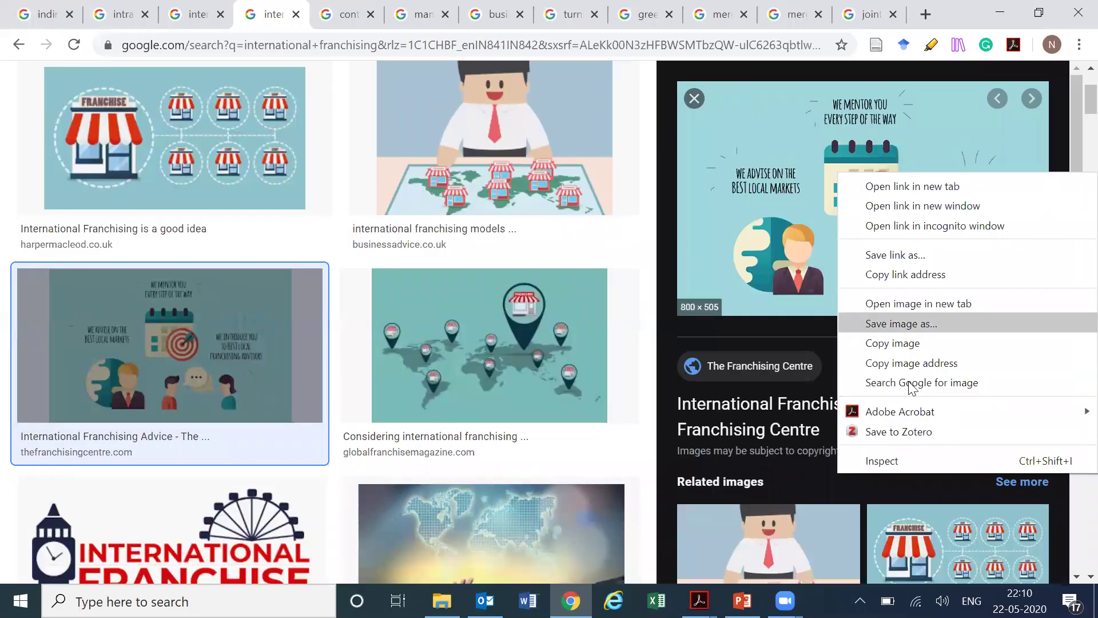
left_click(914, 343)
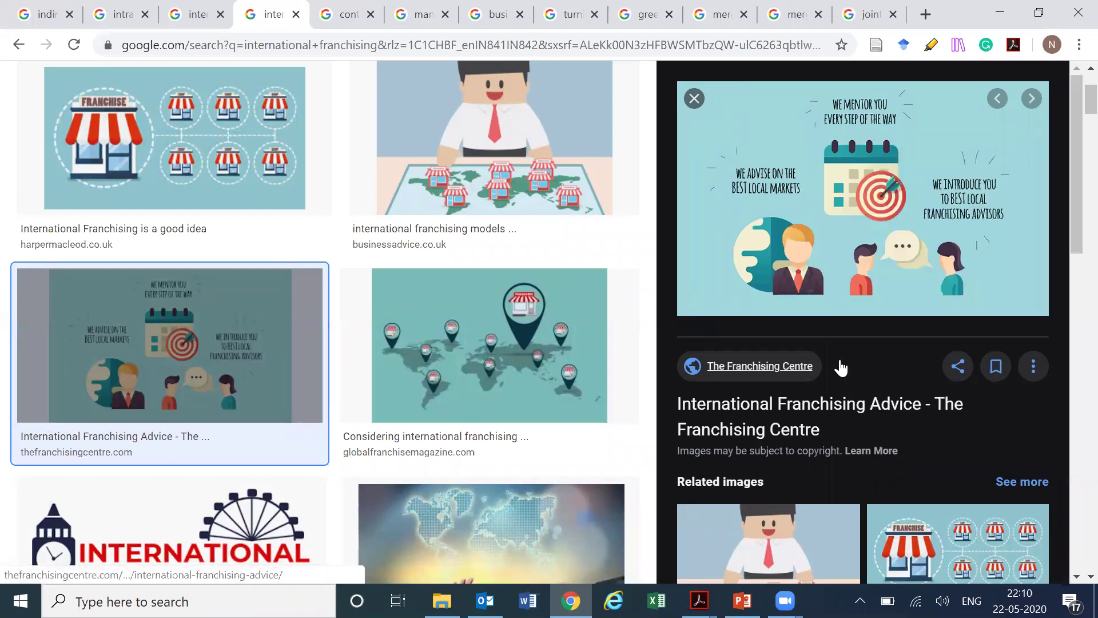
key("alt+Tab")
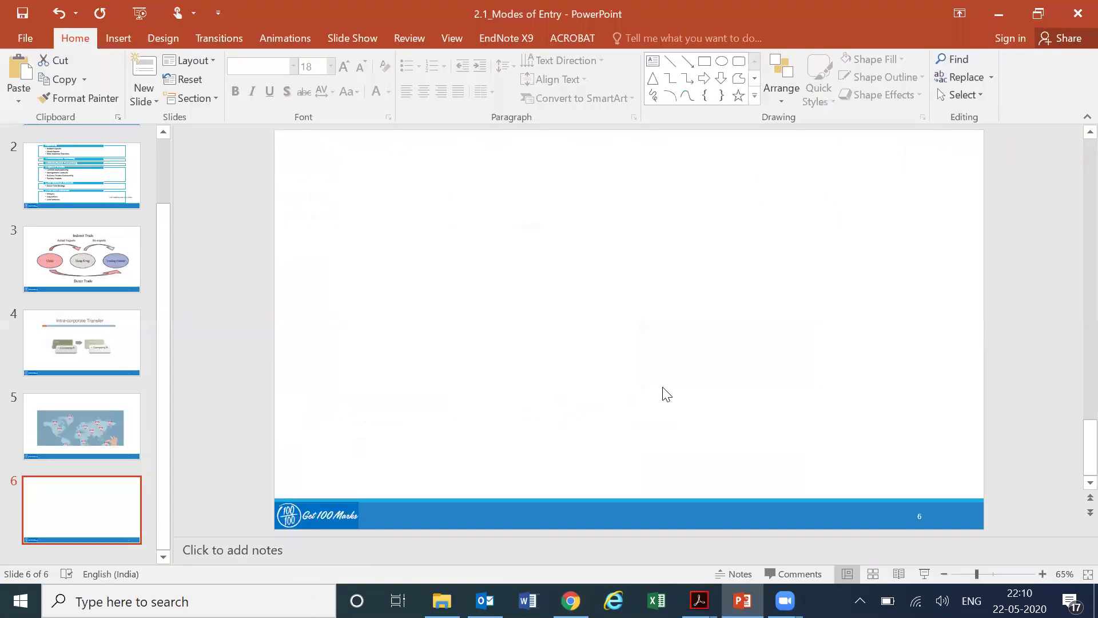
- Paste the International Franchising Advice illustration on slide 6, shrink it and move it to the left side
key("ctrl+v")
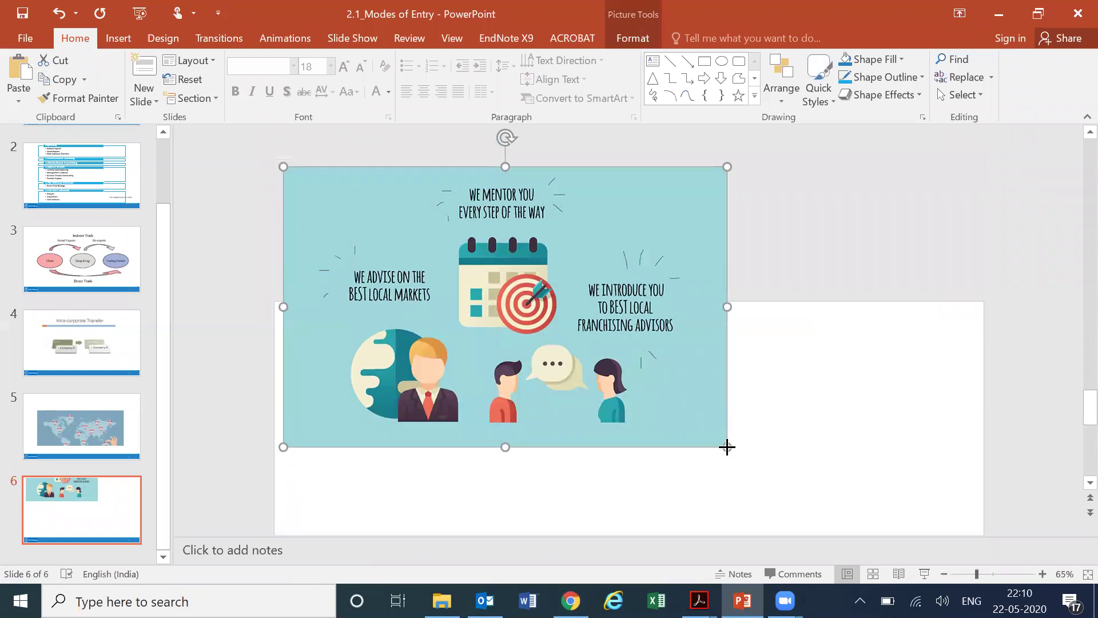
left_click_drag(726, 447, 603, 352)
left_click_drag(495, 226, 517, 394)
- Open the International market entry modes image preview from the franchising results
key("alt+Tab")
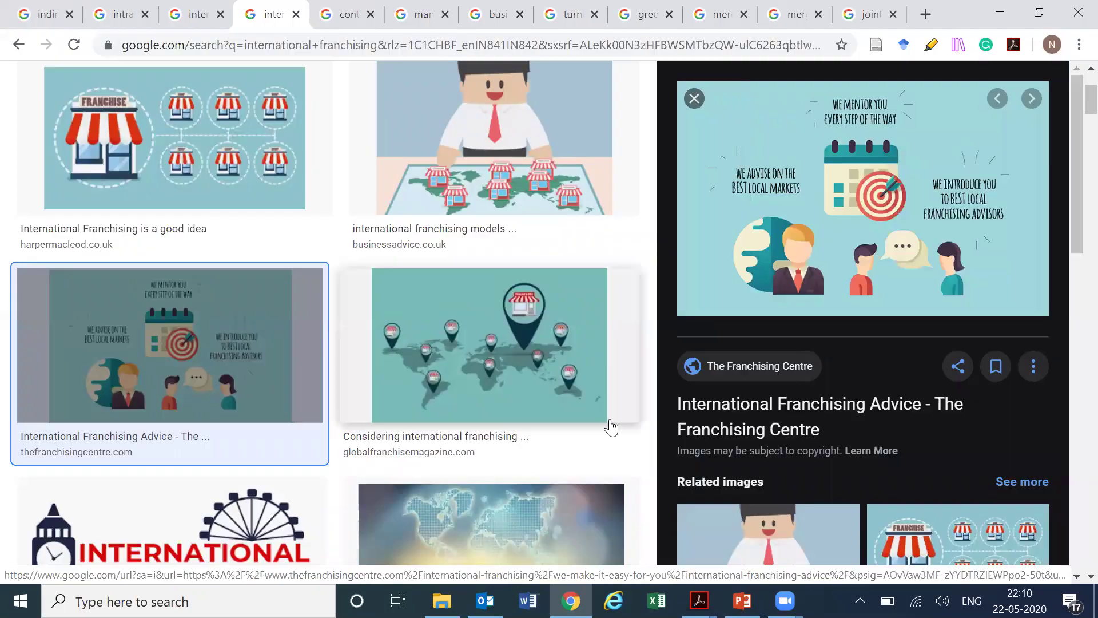
scroll(804, 372, "down", 7)
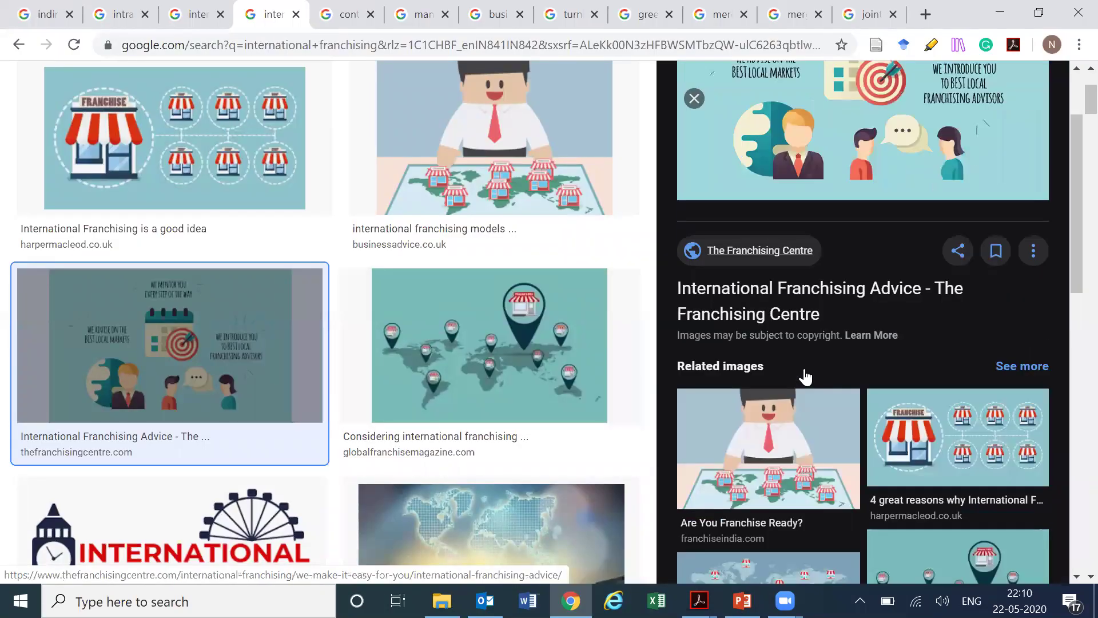
scroll(828, 241, "up", 6)
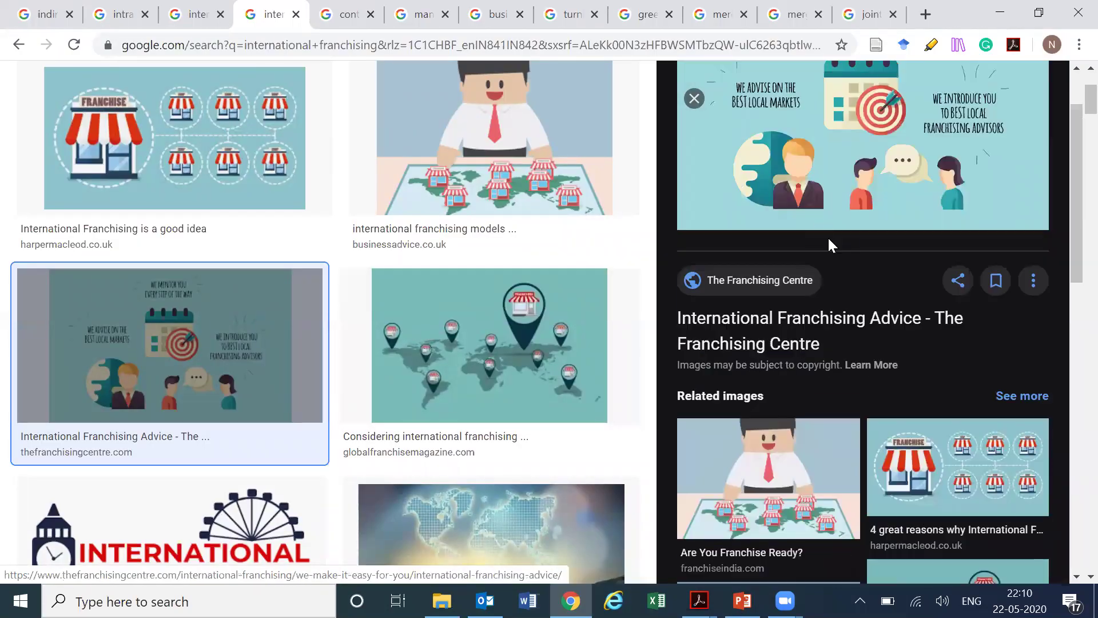
scroll(839, 324, "down", 6)
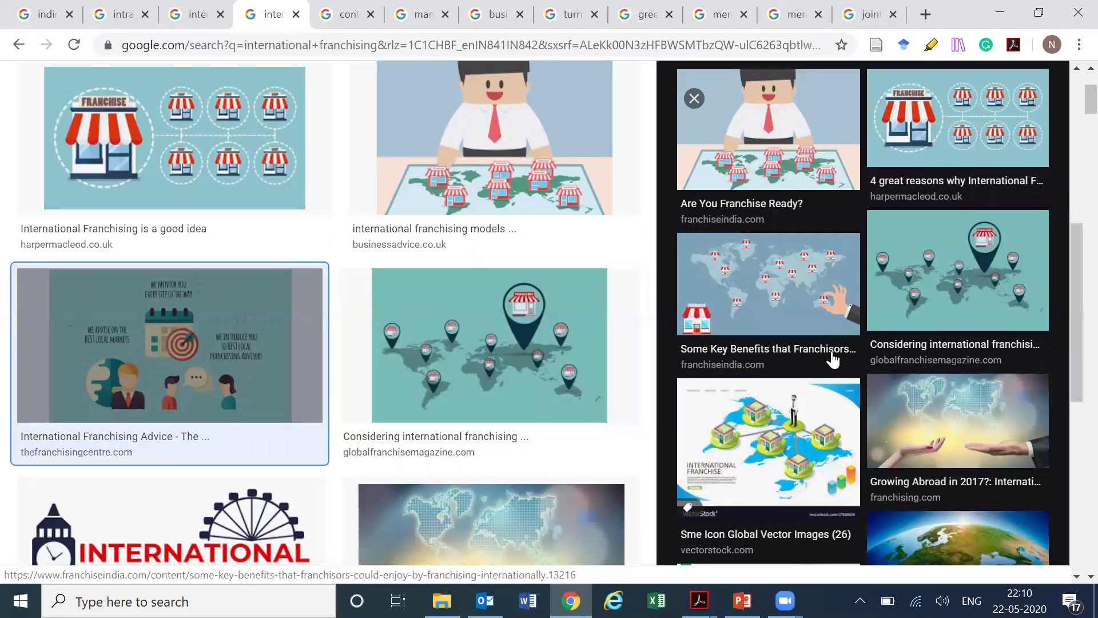
scroll(841, 389, "down", 3)
scroll(843, 375, "down", 4)
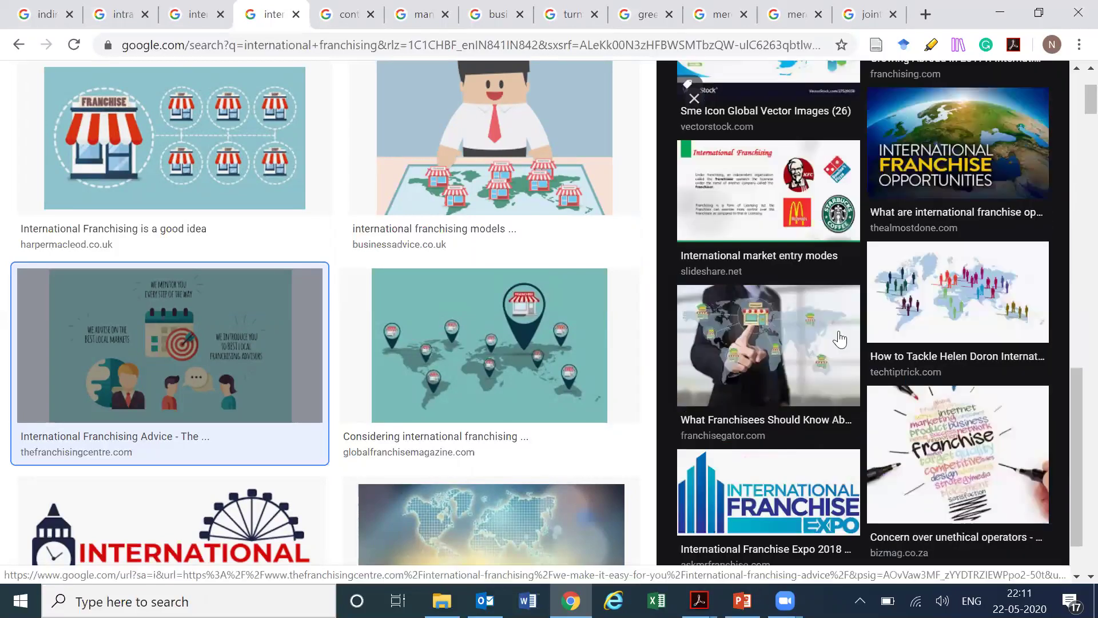
scroll(806, 361, "up", 1)
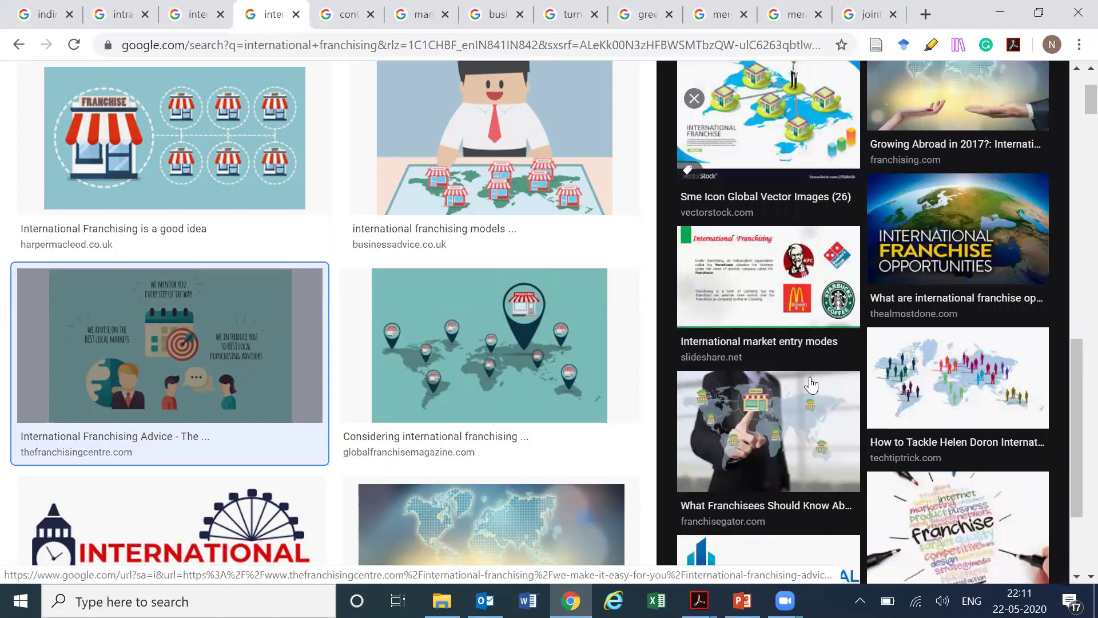
left_click(793, 342)
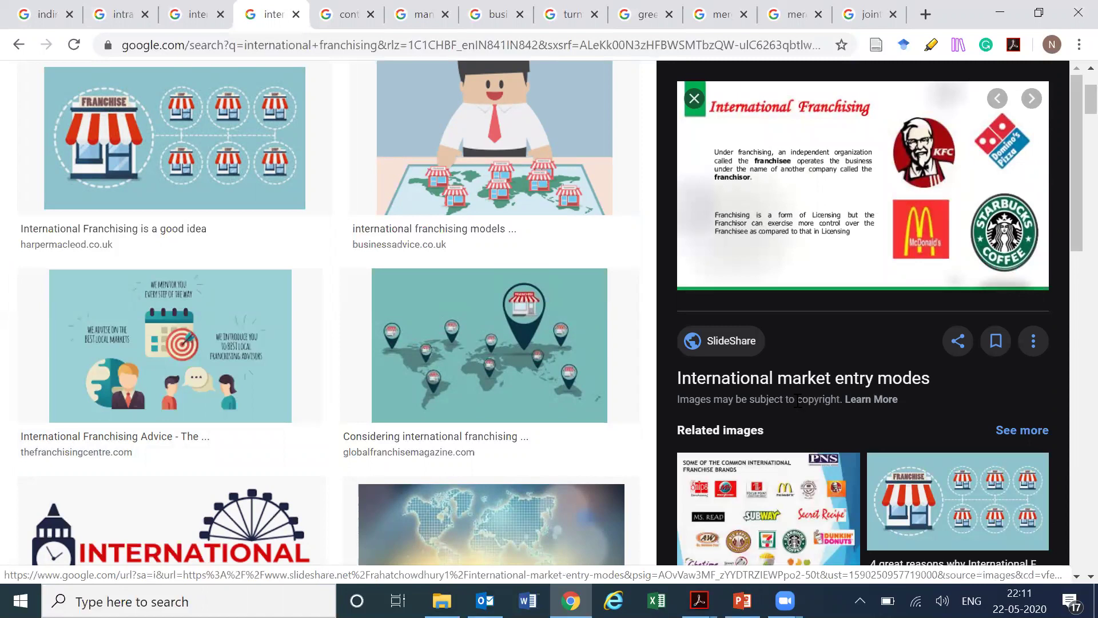
- Copy the fast-food franchise logos picture from the Related images
scroll(805, 373, "down", 2)
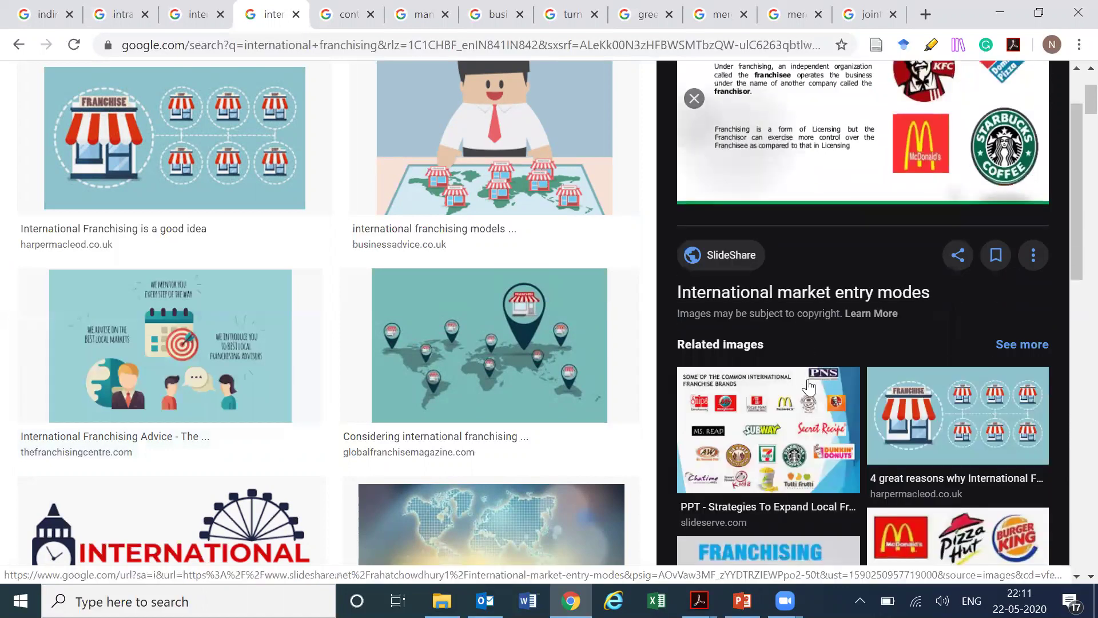
scroll(799, 362, "down", 4)
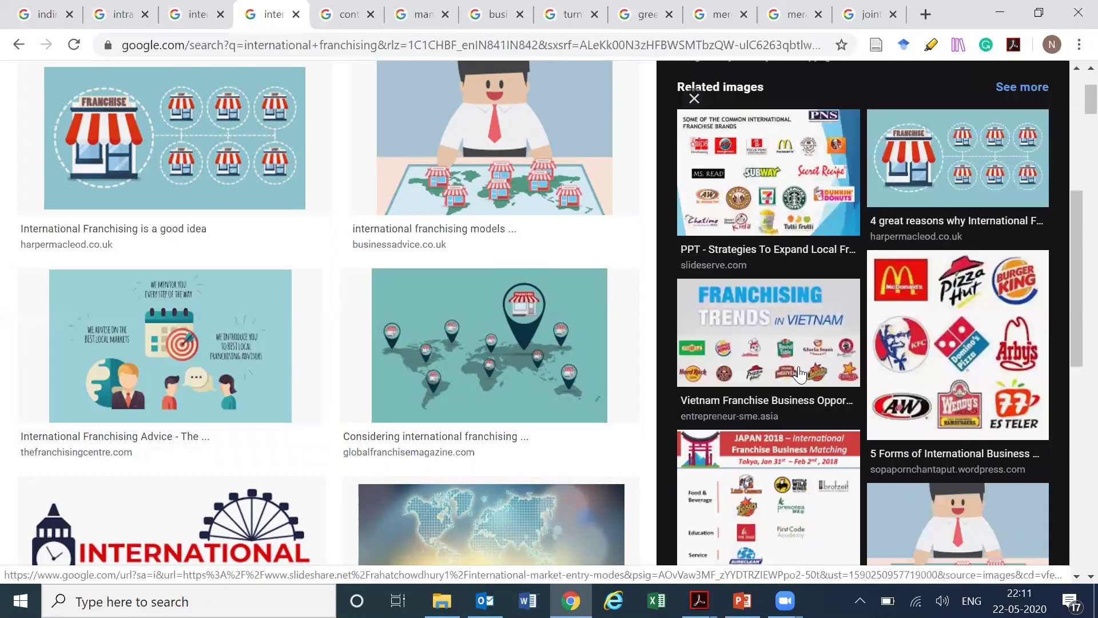
right_click(921, 346)
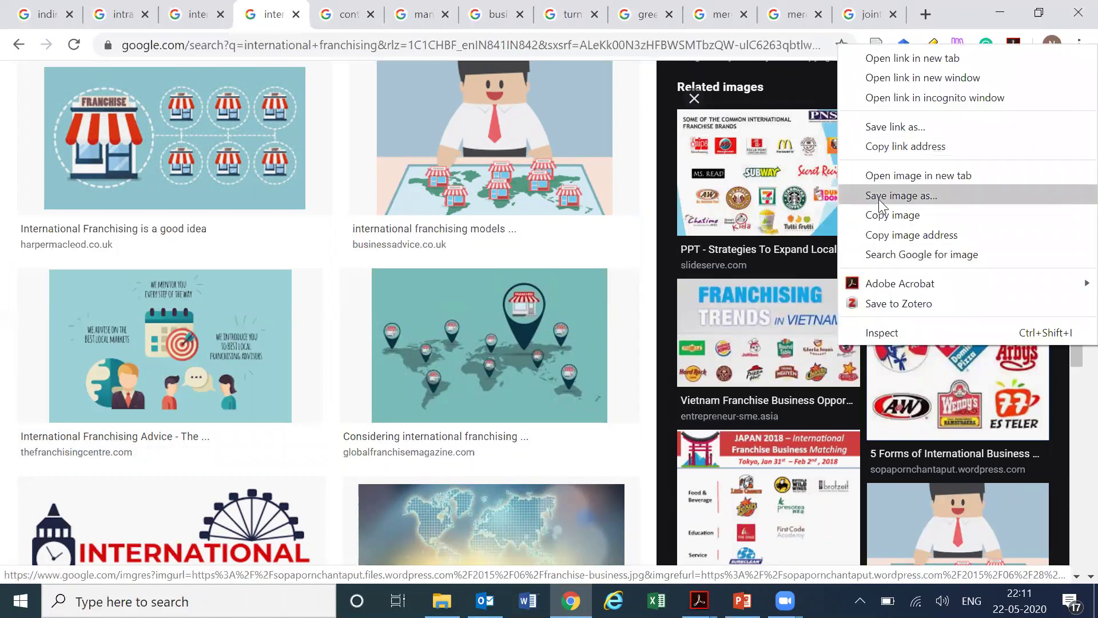
left_click(886, 219)
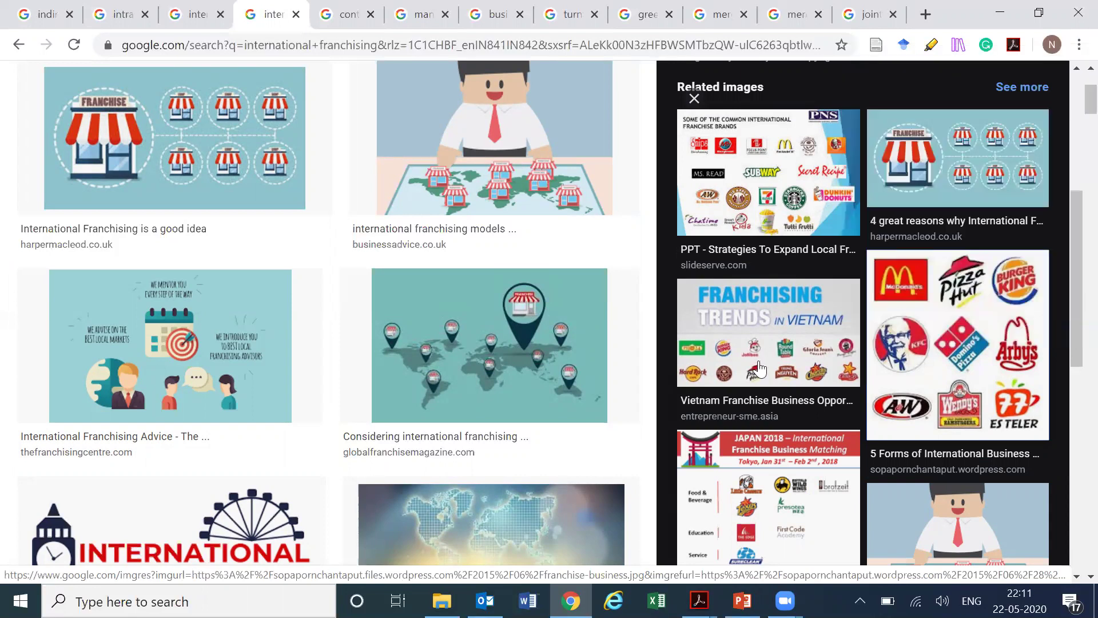
scroll(760, 359, "up", 6)
- Paste the franchise logos onto slide 6, right of the franchising image, and enlarge them
key("alt+Tab")
key("ctrl+v")
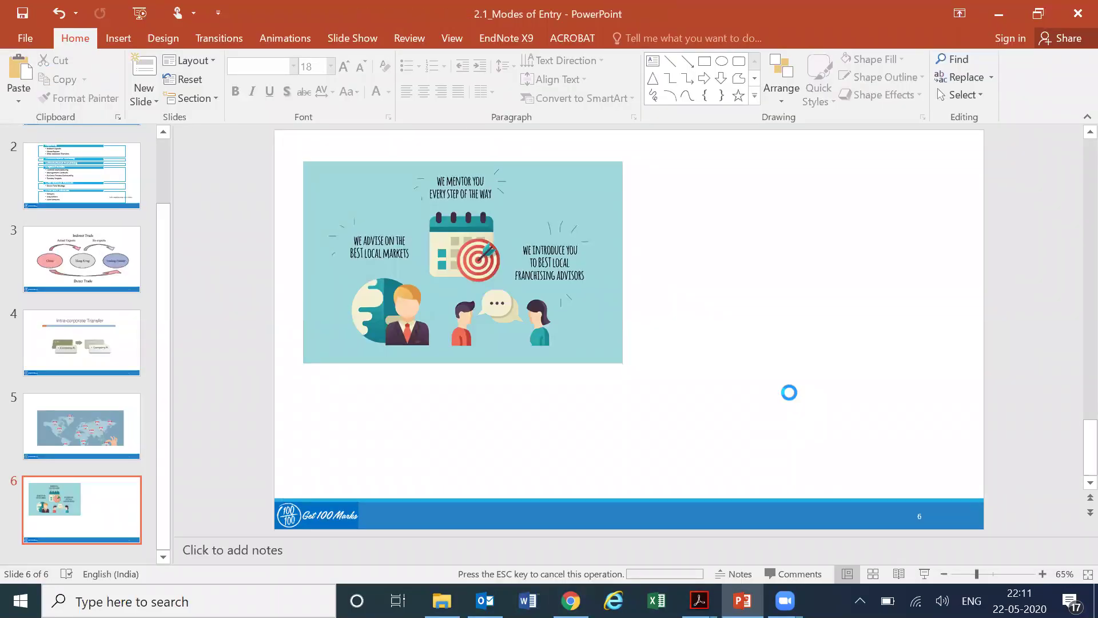
left_click_drag(528, 282, 823, 325)
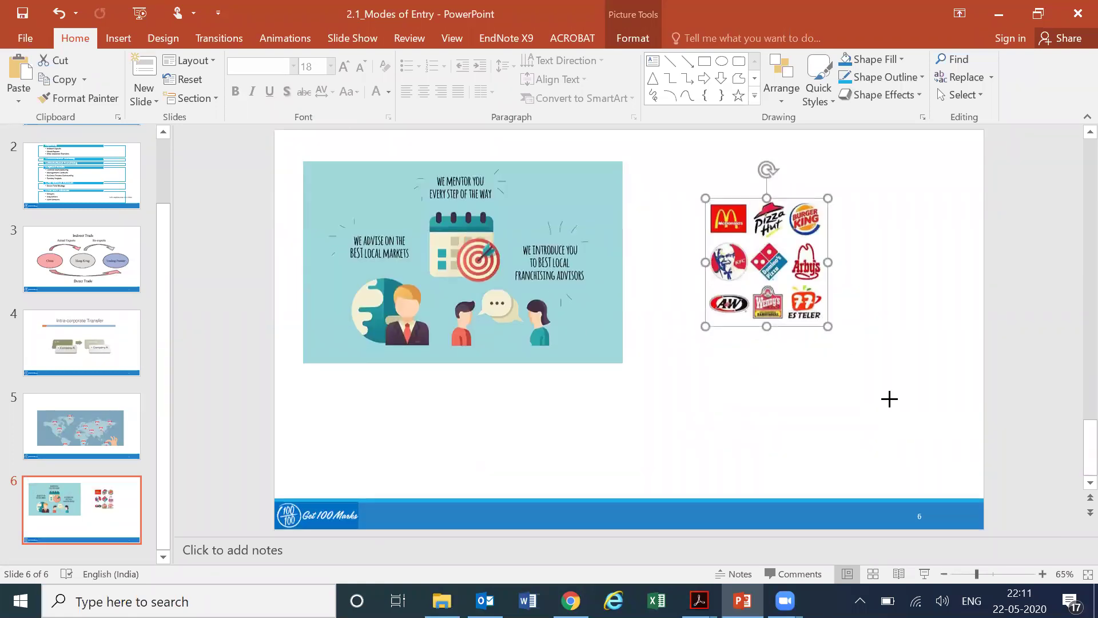
left_click_drag(889, 398, 907, 429)
left_click(138, 551)
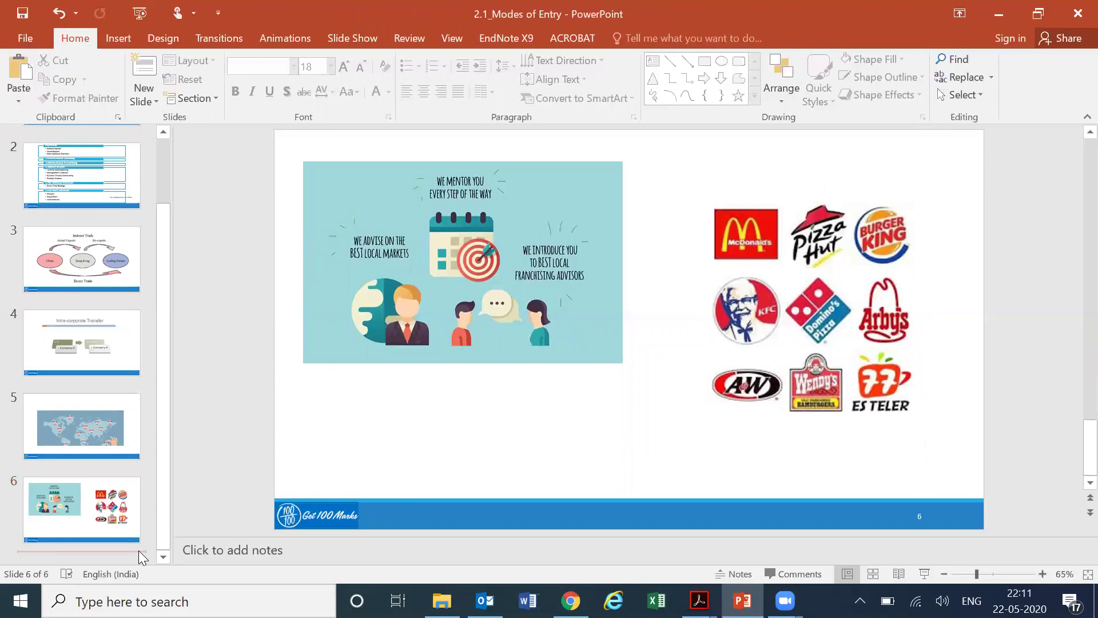
- Check the modes list on slide 2, then add a blank slide 7 after slide 6
left_click(60, 202)
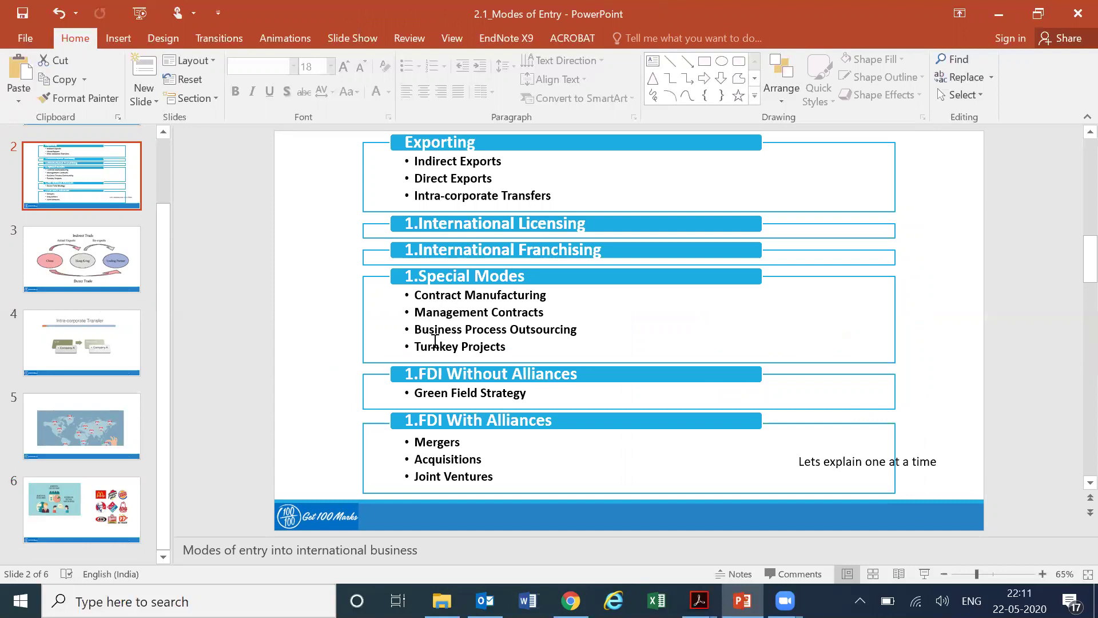
left_click(102, 553)
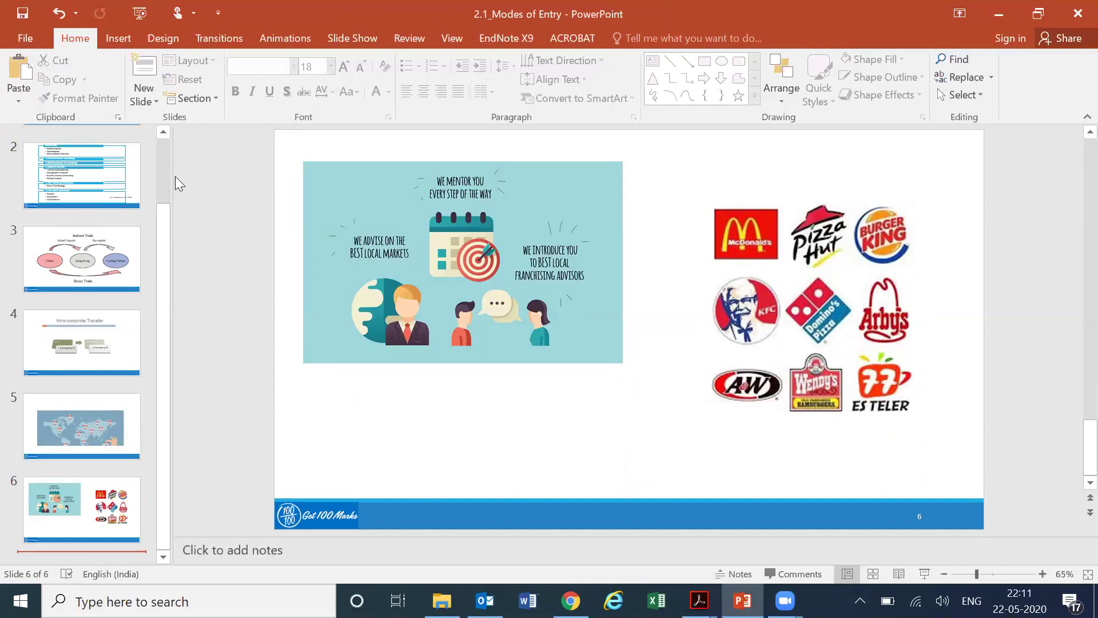
left_click(153, 74)
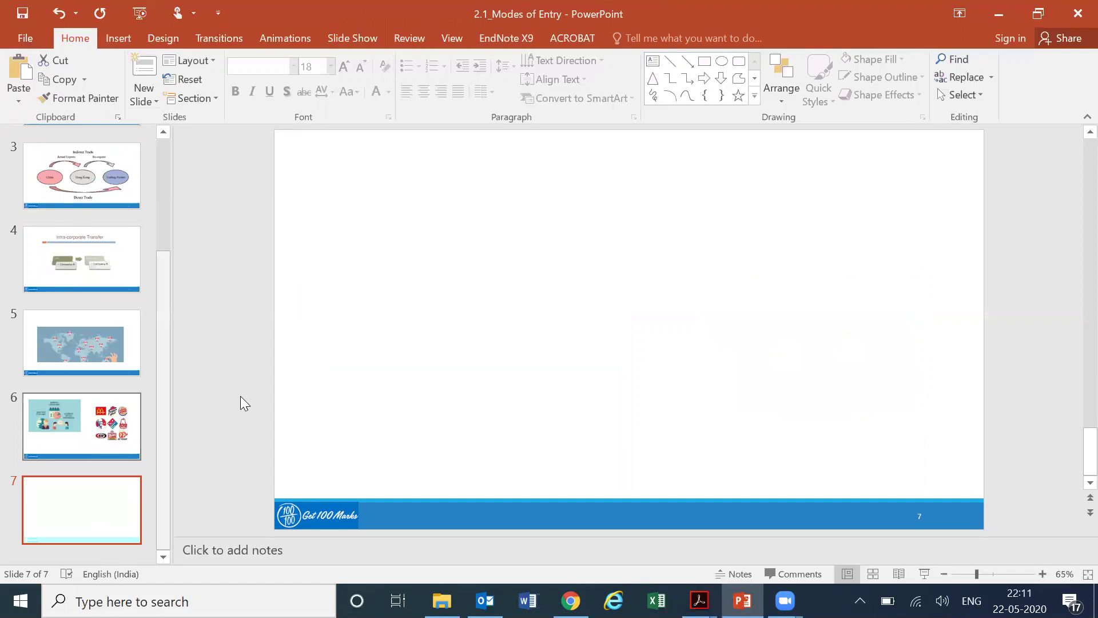
key("alt+Tab")
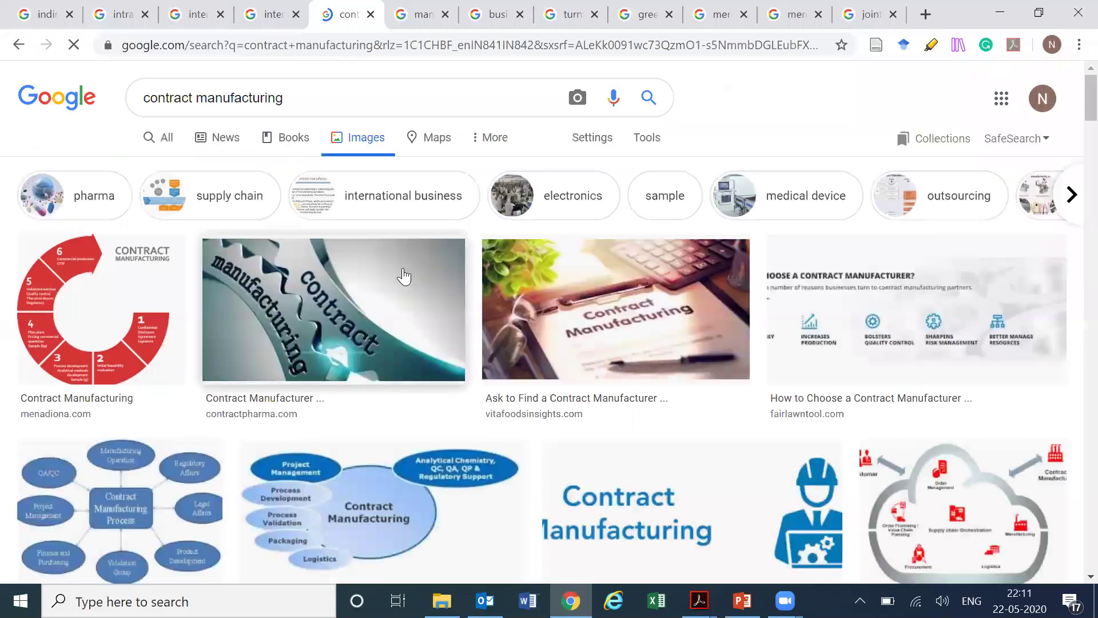
- Copy the contract manufacturing cloud diagram from its image preview
scroll(447, 267, "down", 4)
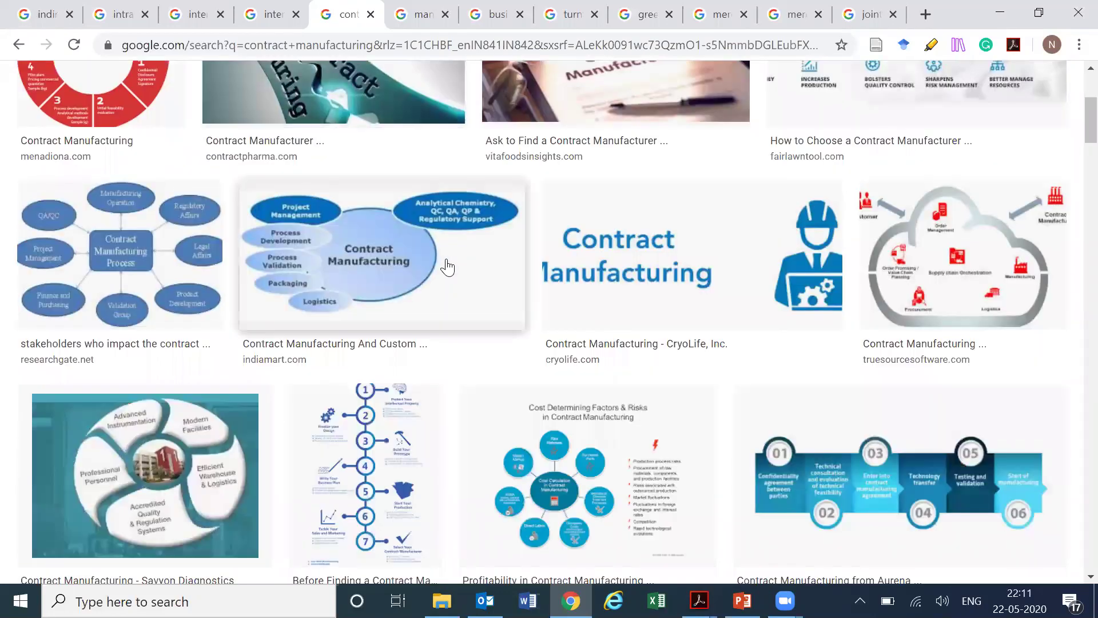
scroll(448, 267, "up", 4)
scroll(448, 267, "down", 3)
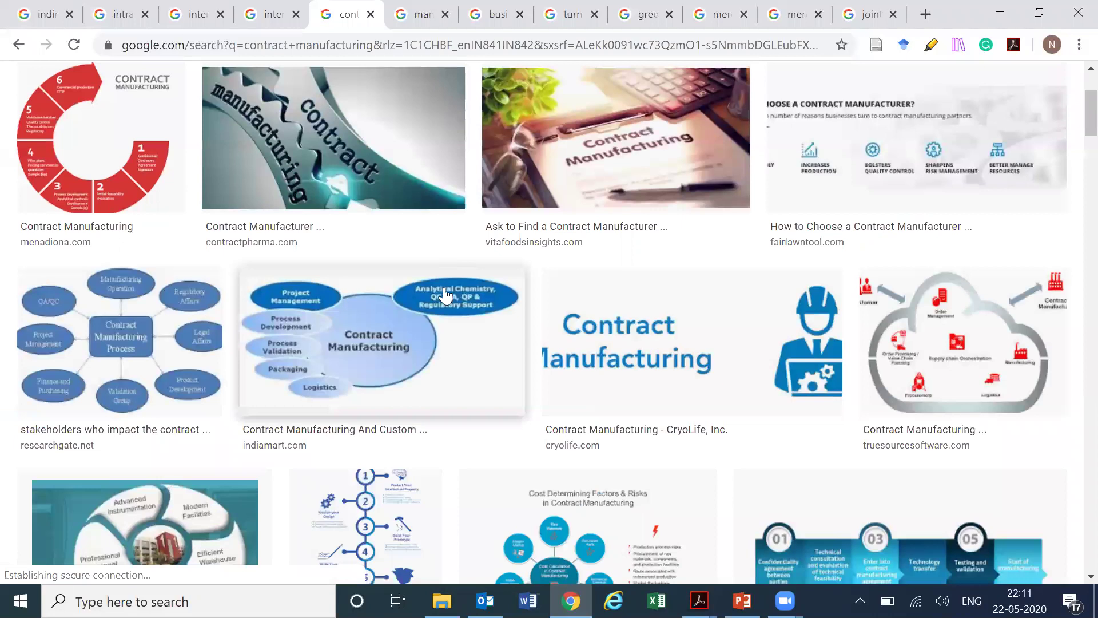
left_click(915, 328)
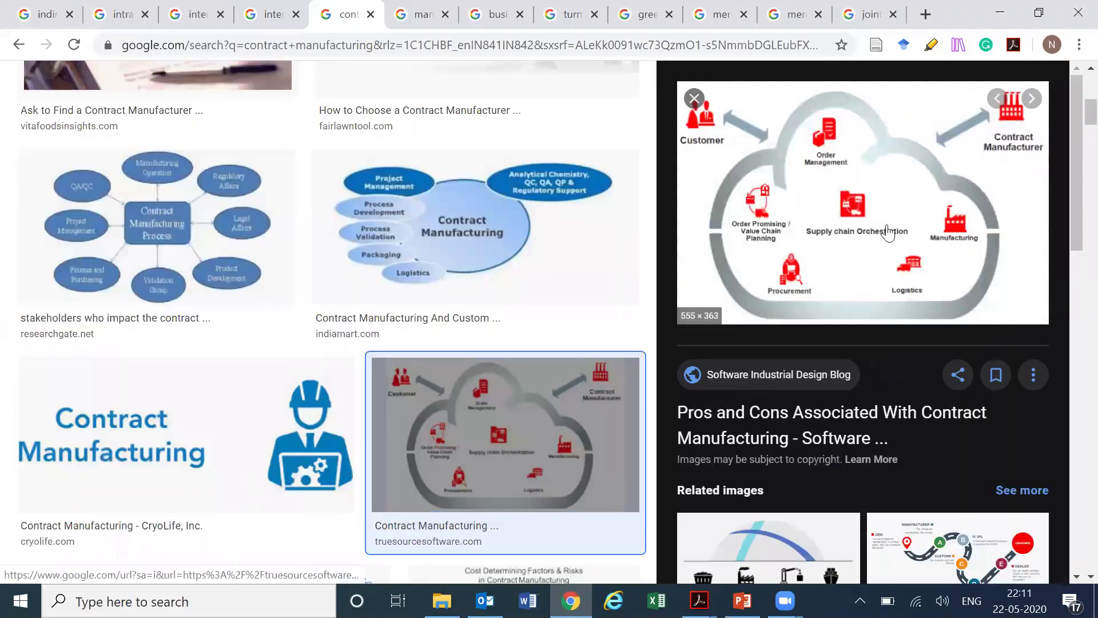
right_click(857, 192)
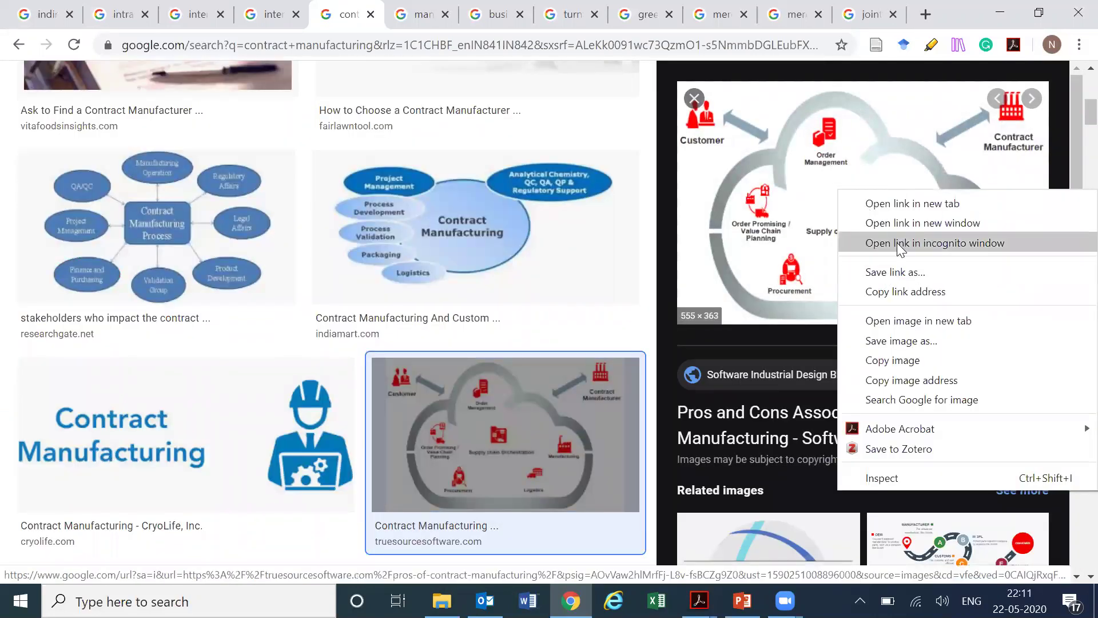
left_click(889, 361)
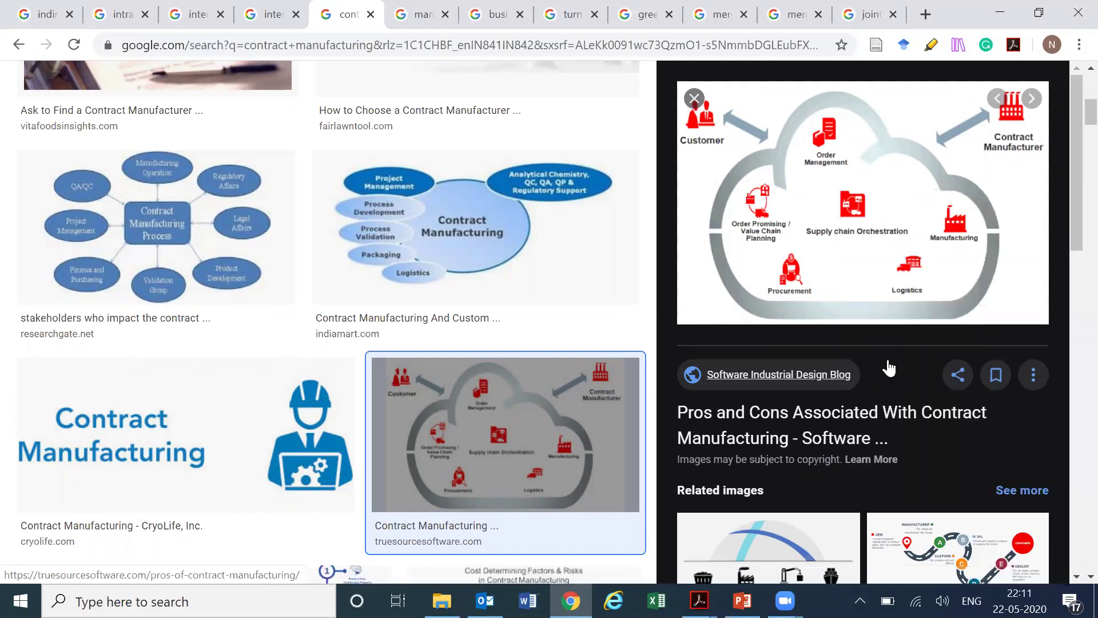
- Paste the cloud diagram onto slide 7, centre it and enlarge it to fill the slide
key("alt+Tab")
key("ctrl+v")
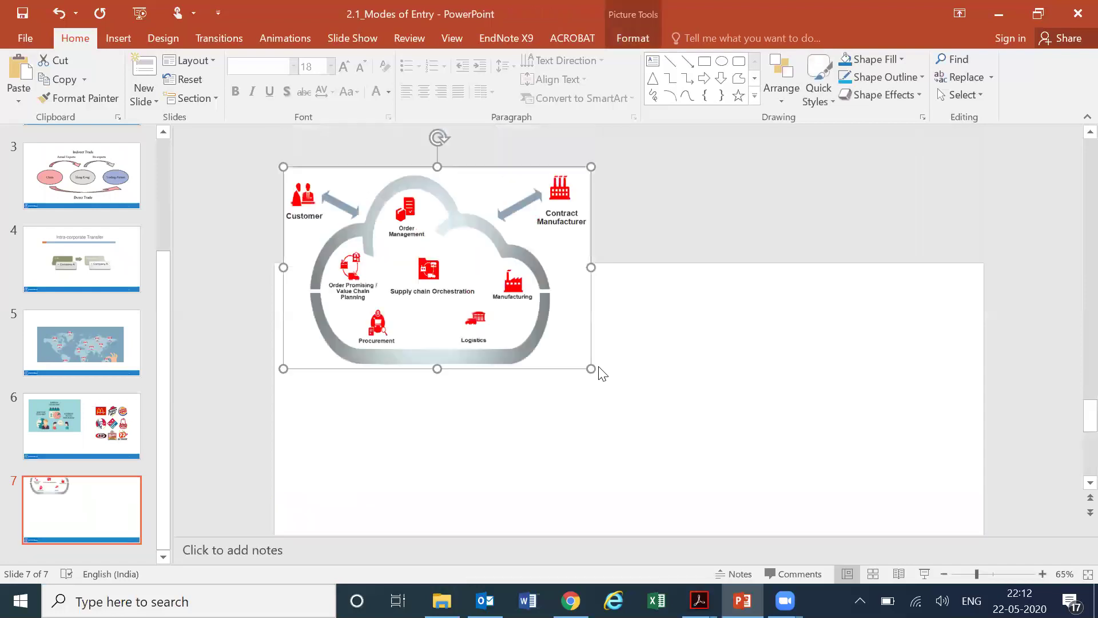
left_click_drag(598, 368, 654, 413)
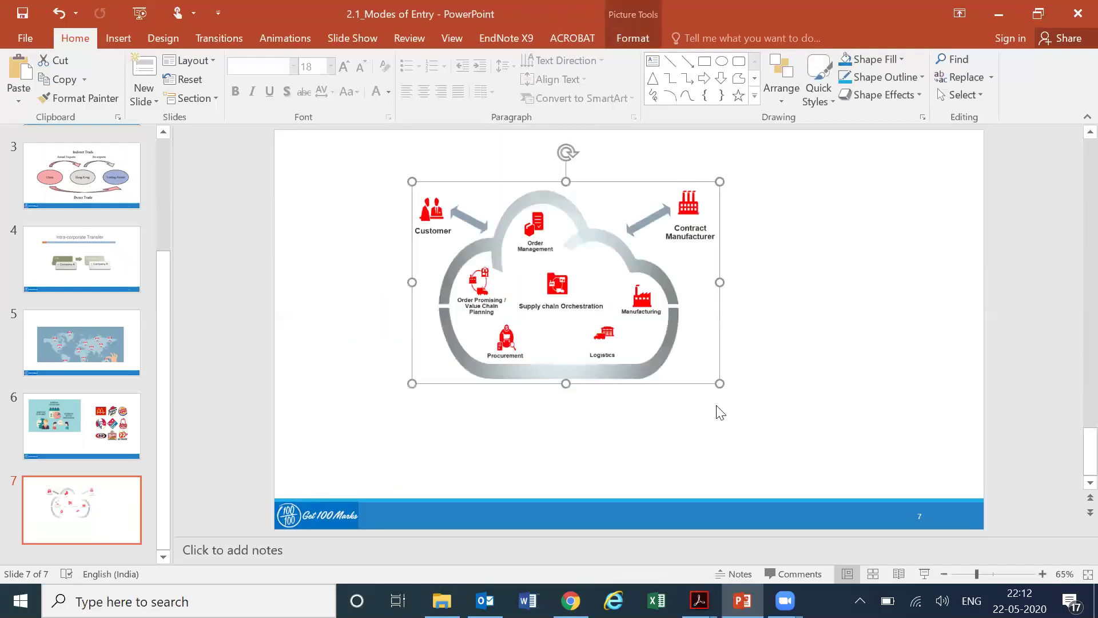
left_click_drag(720, 383, 830, 480)
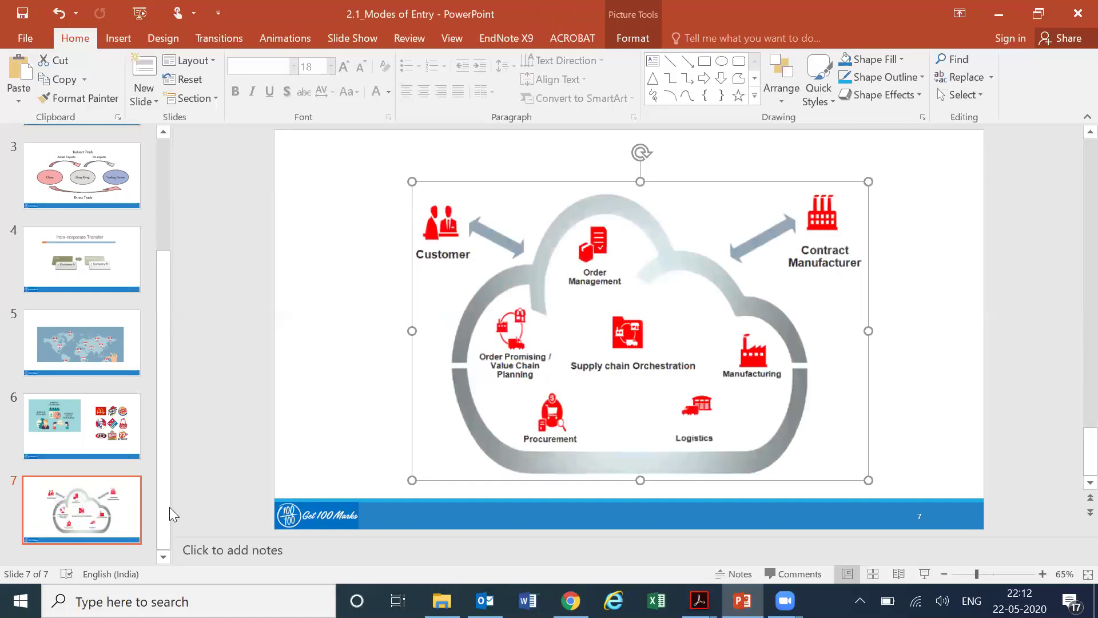
- Review the modes list on slide 2, then add a blank slide 8 after slide 7
left_click(124, 545)
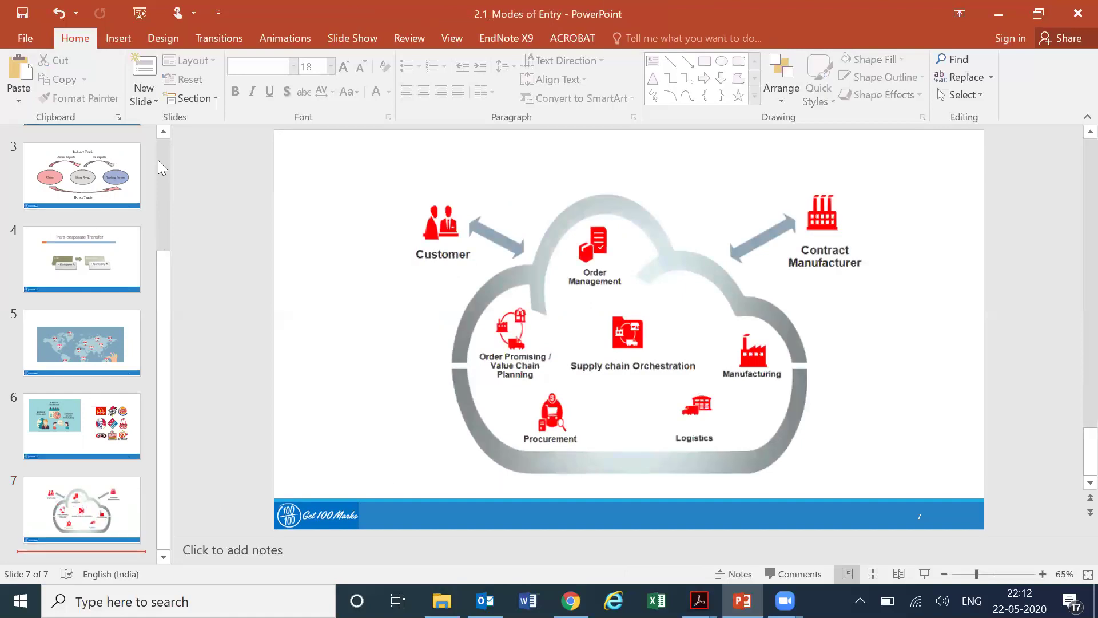
key("Home")
left_click(110, 277)
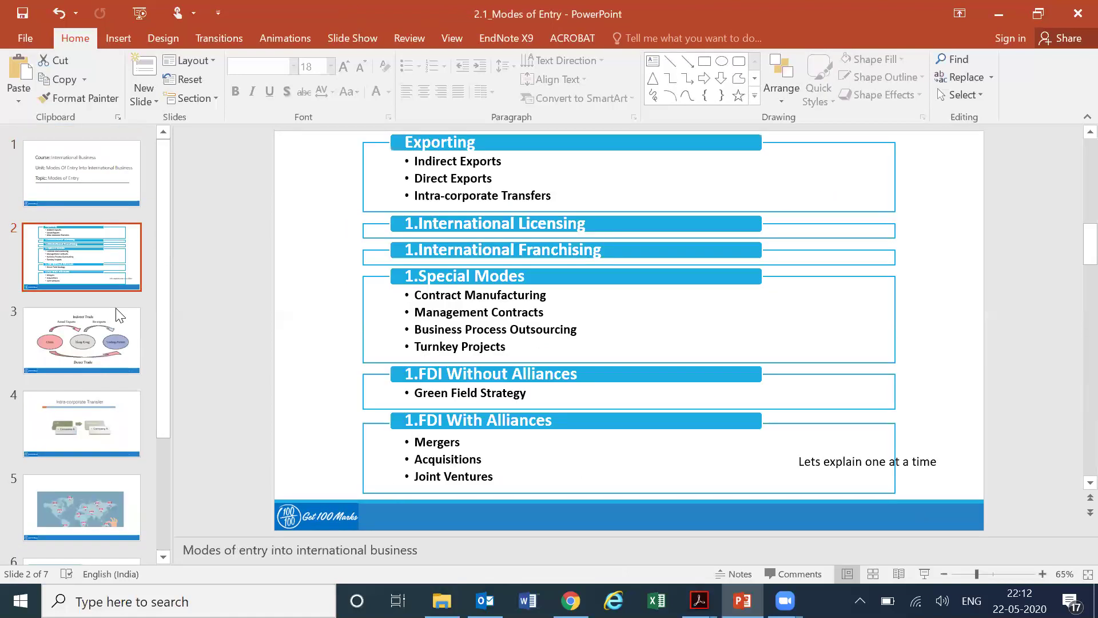
scroll(117, 307, "down", 3)
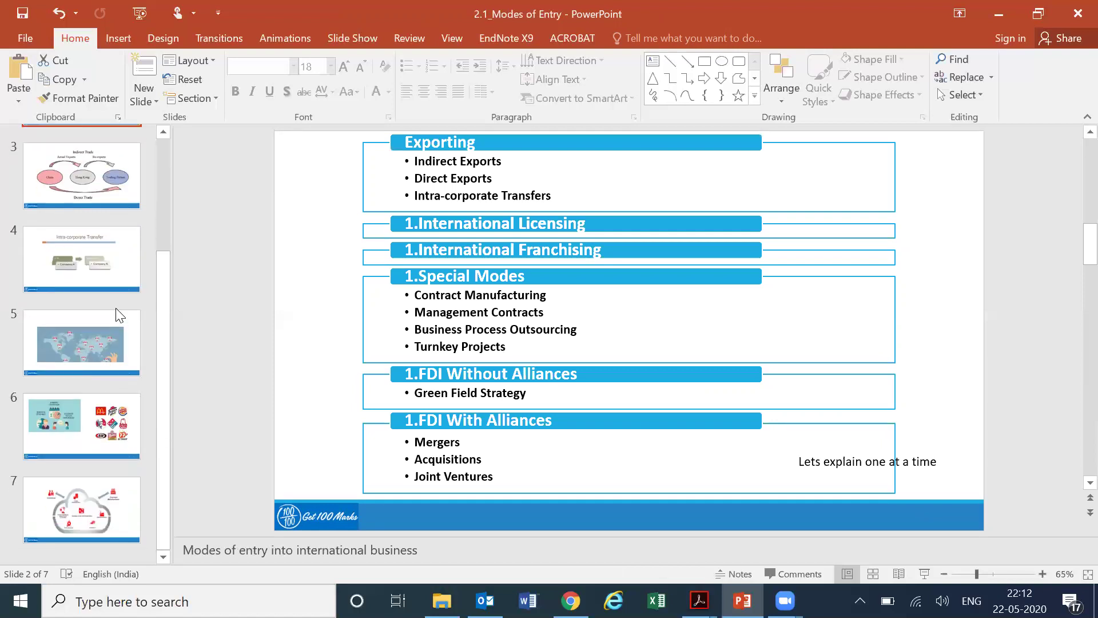
left_click(93, 546)
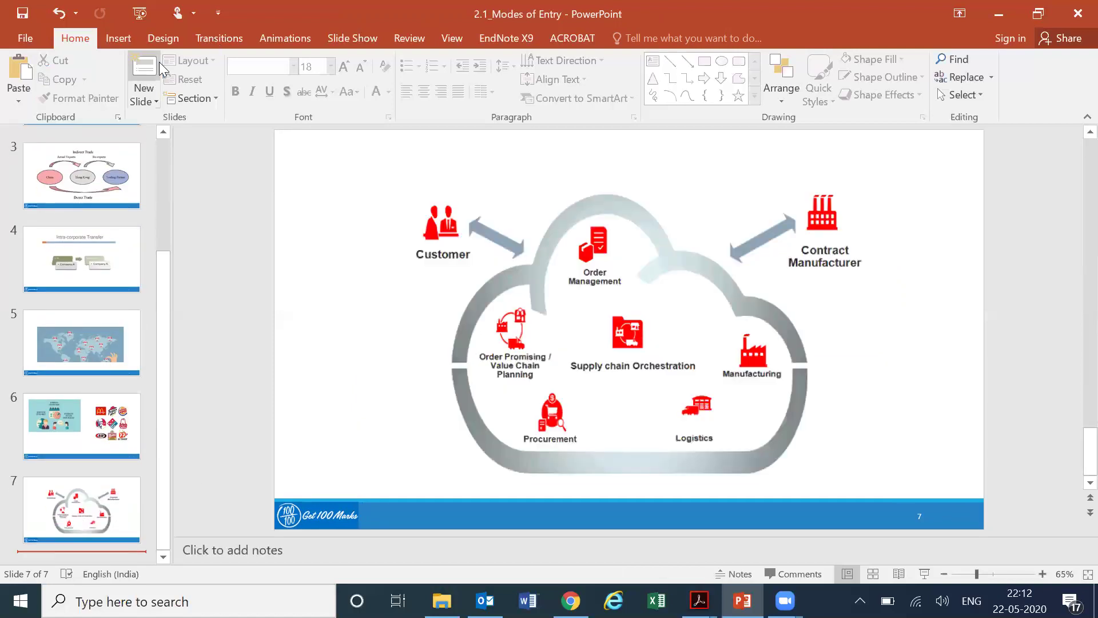
left_click(144, 80)
key("alt+Tab")
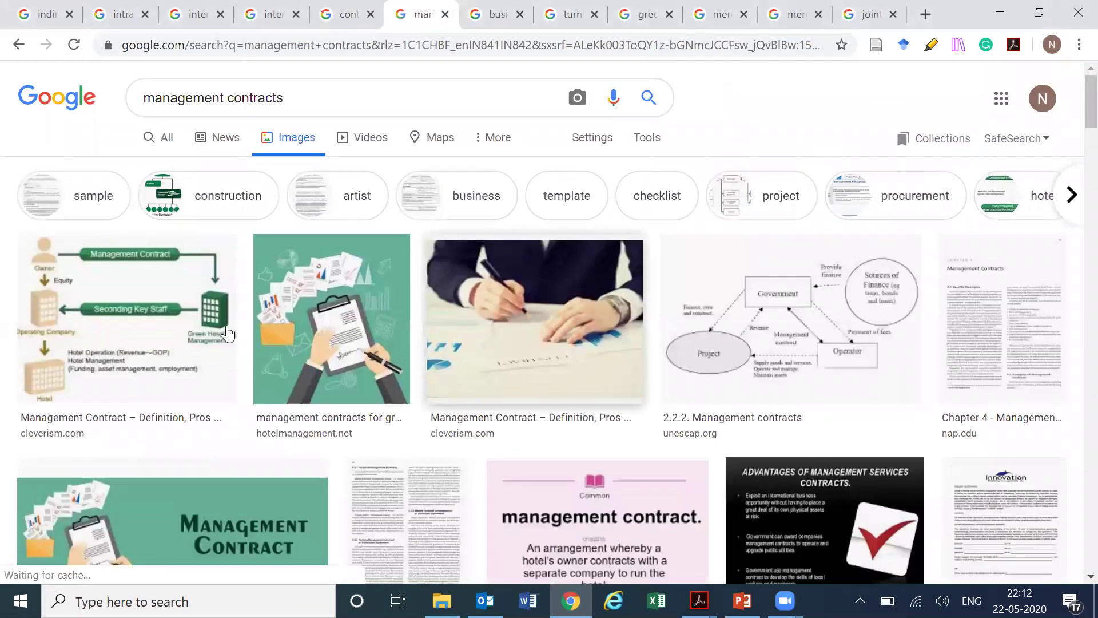
- Copy the Cleverism management contract diagram and paste it onto slide 8
left_click(227, 333)
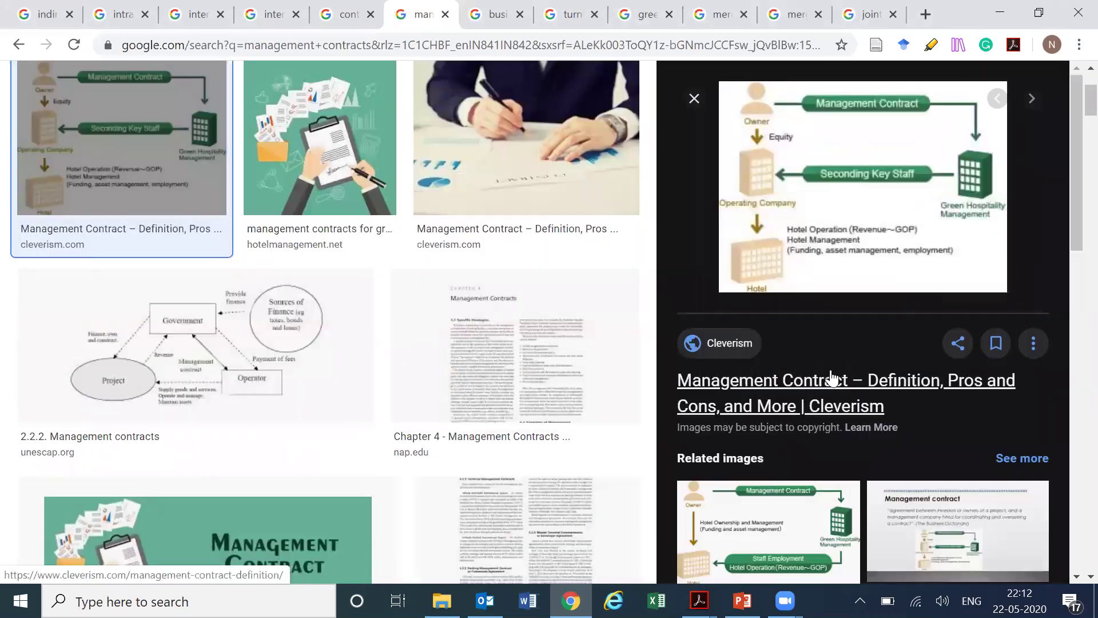
scroll(831, 379, "down", 5)
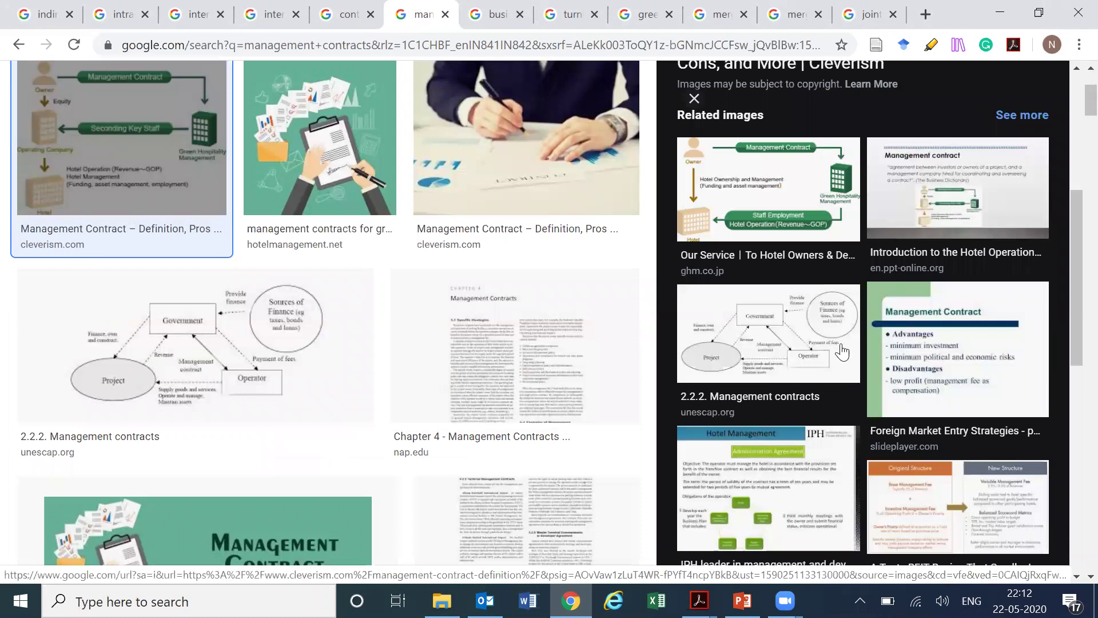
scroll(841, 352, "up", 5)
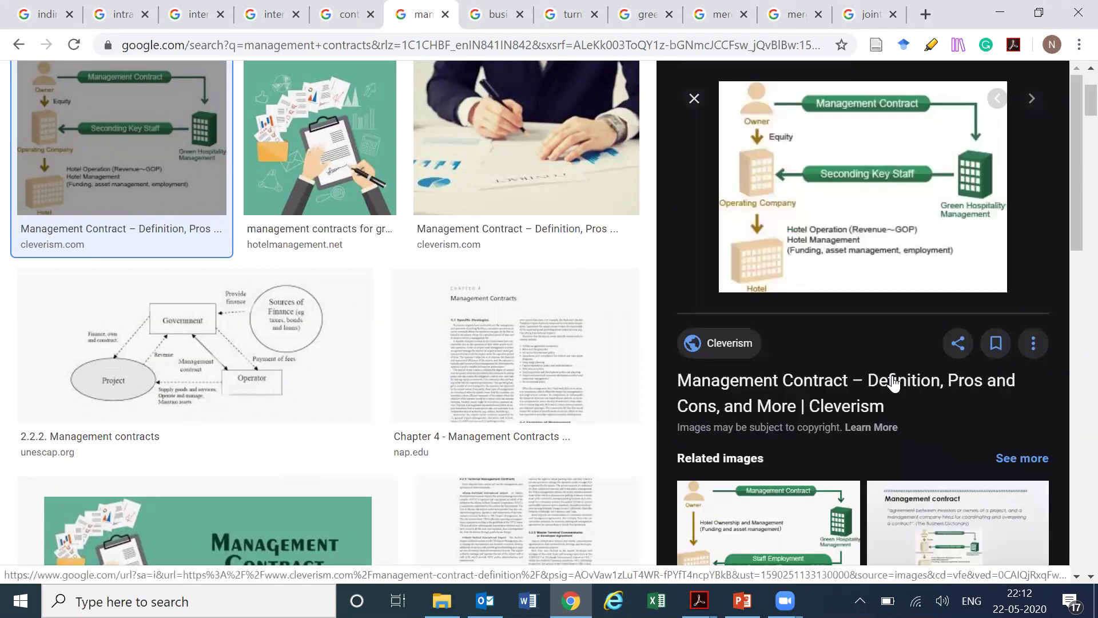
right_click(838, 205)
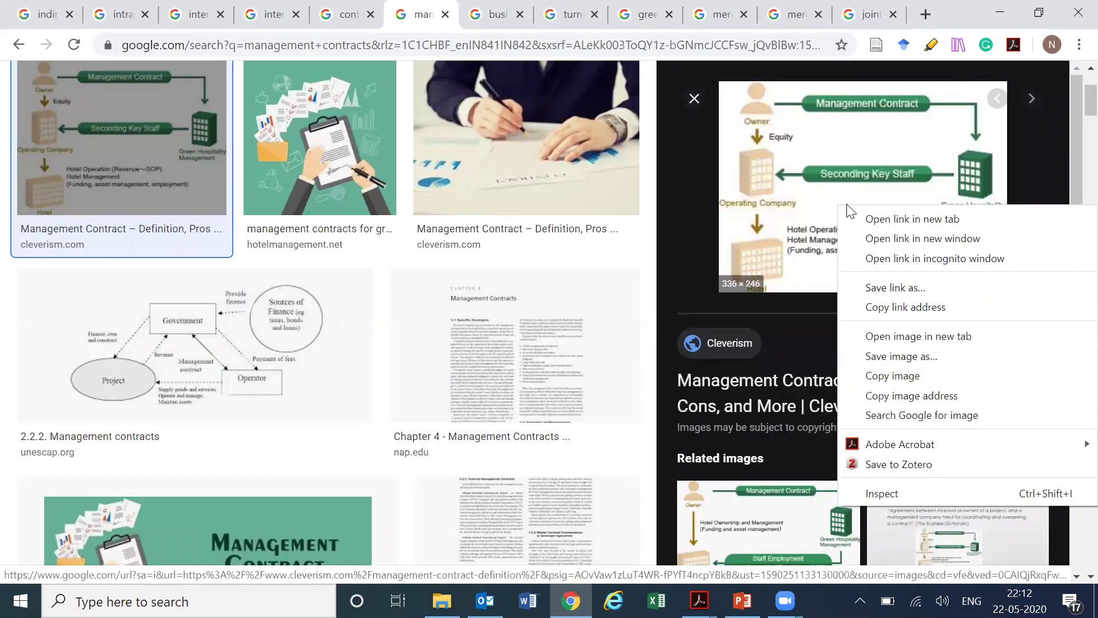
left_click(919, 376)
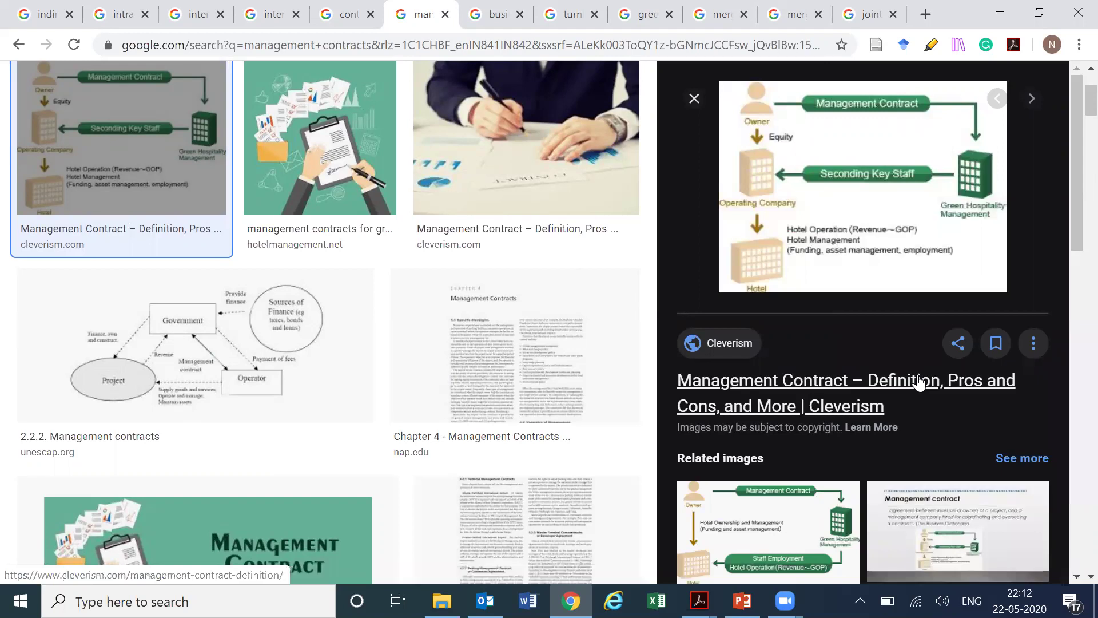
key("alt+Tab")
key("ctrl+v")
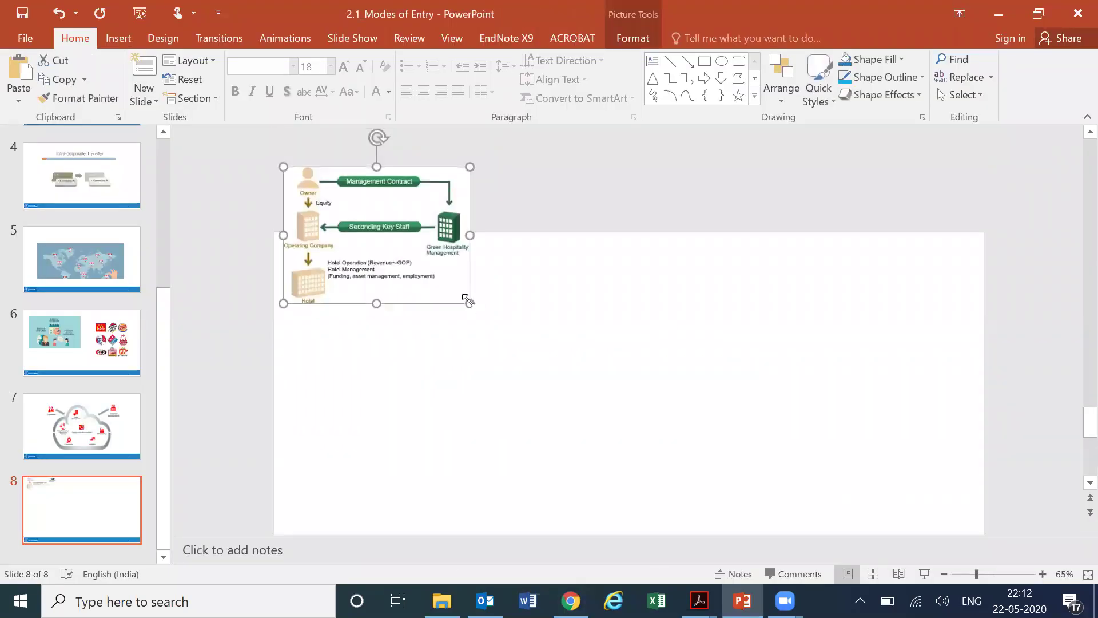
- Resize the management contract diagram so it fills slide 8
left_click_drag(470, 303, 764, 481)
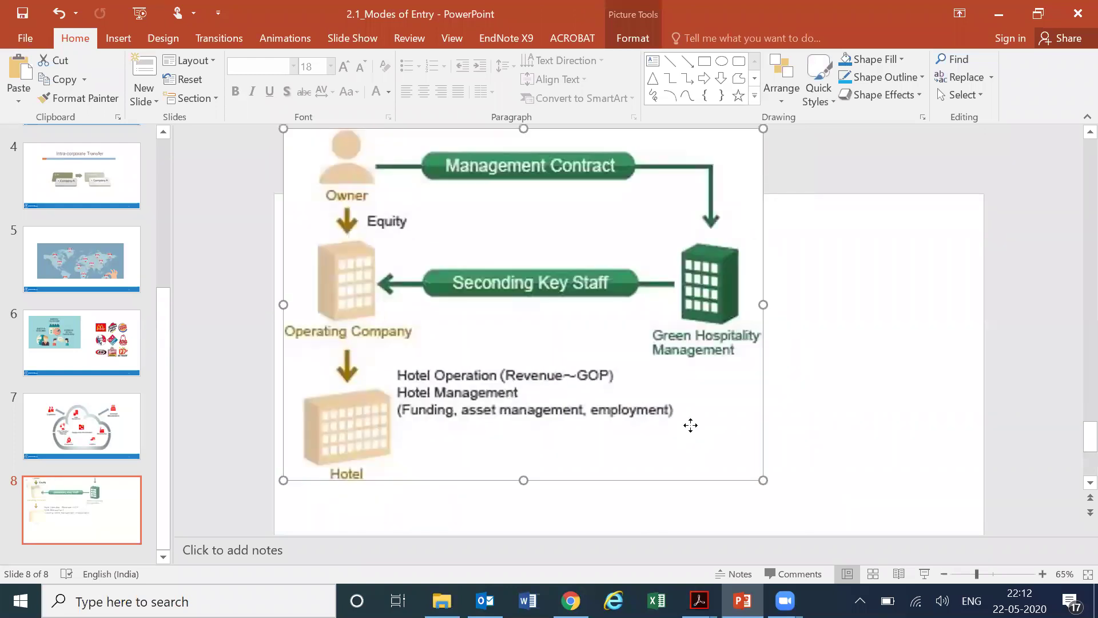
scroll(704, 438, "down", 1)
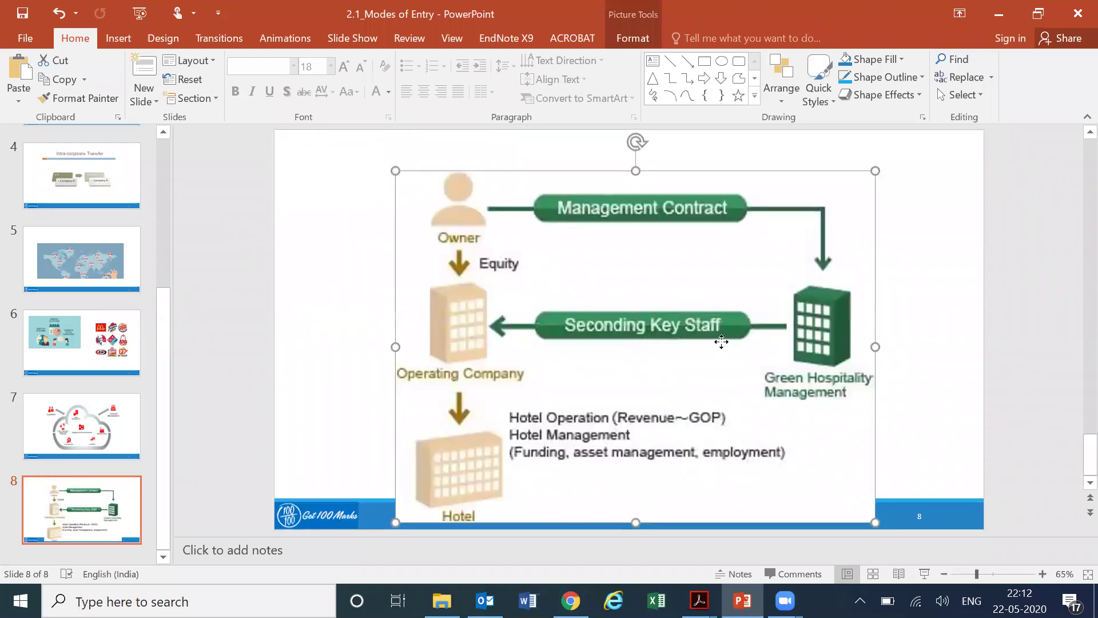
left_click_drag(874, 512, 852, 489)
- Add a blank slide 9 after slide 8
left_click(105, 552)
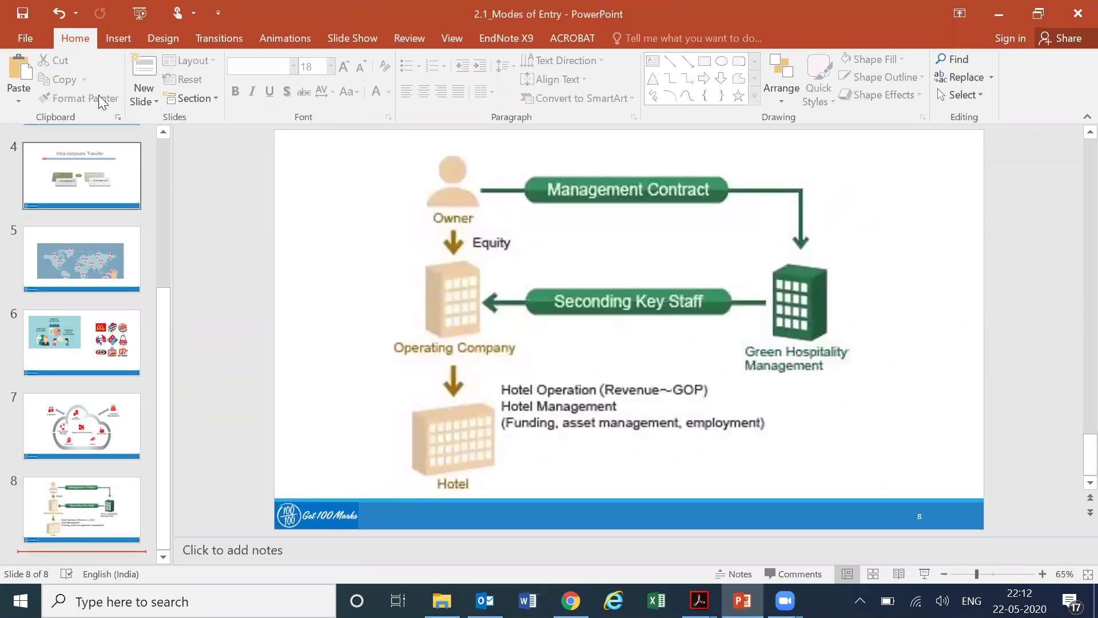
left_click(144, 72)
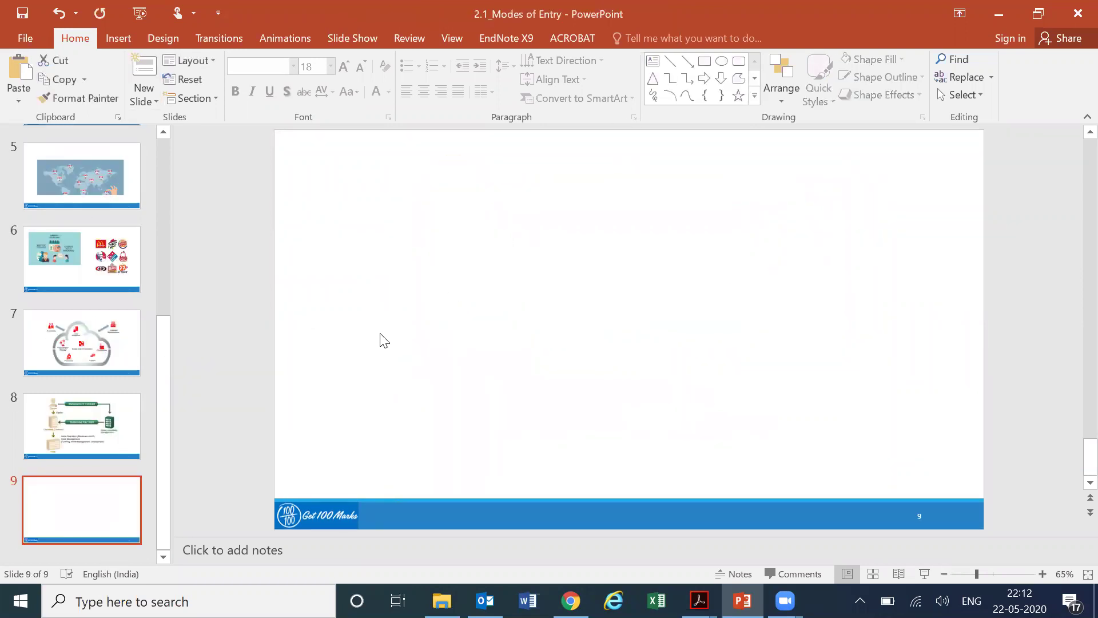
key("alt+Tab")
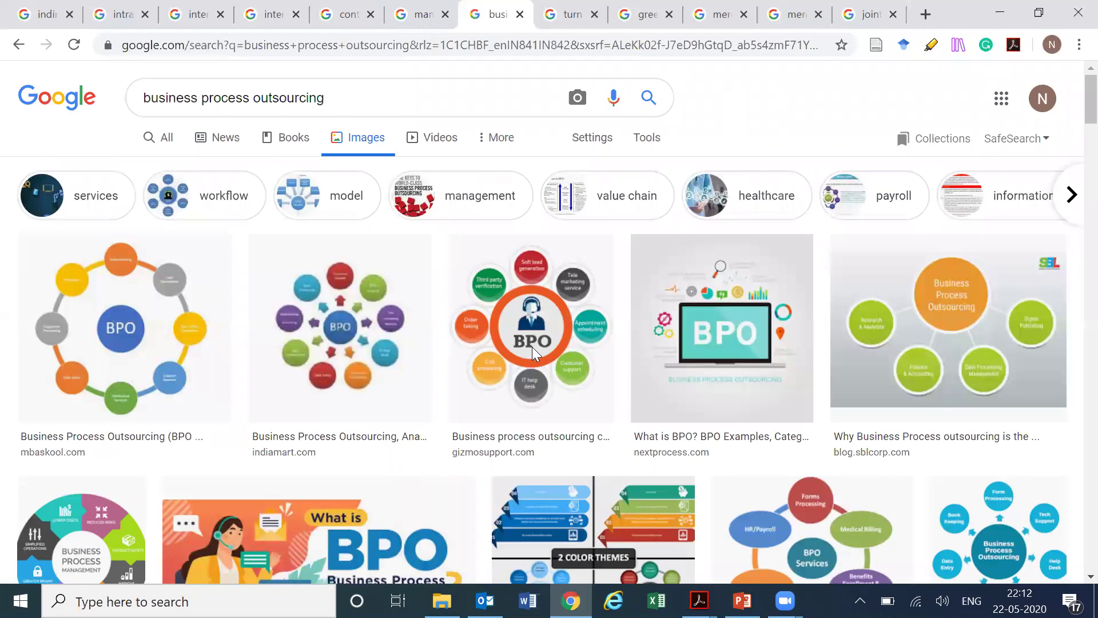
- Pass over the SBL diagram and copy the Pinterest BPO Services diagram instead
left_click(855, 403)
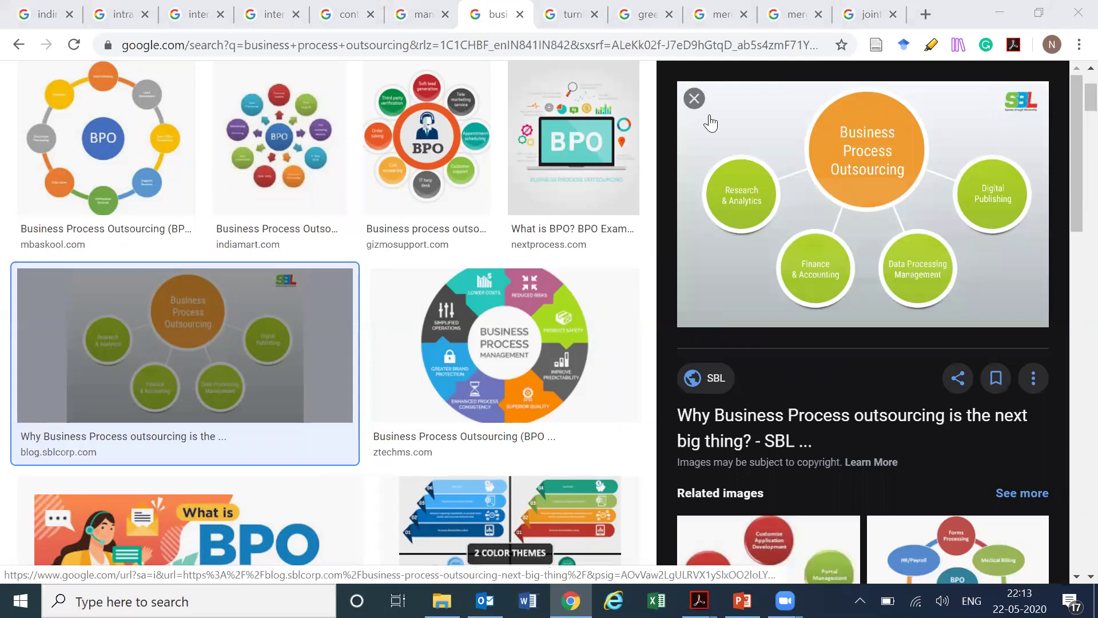
left_click(694, 100)
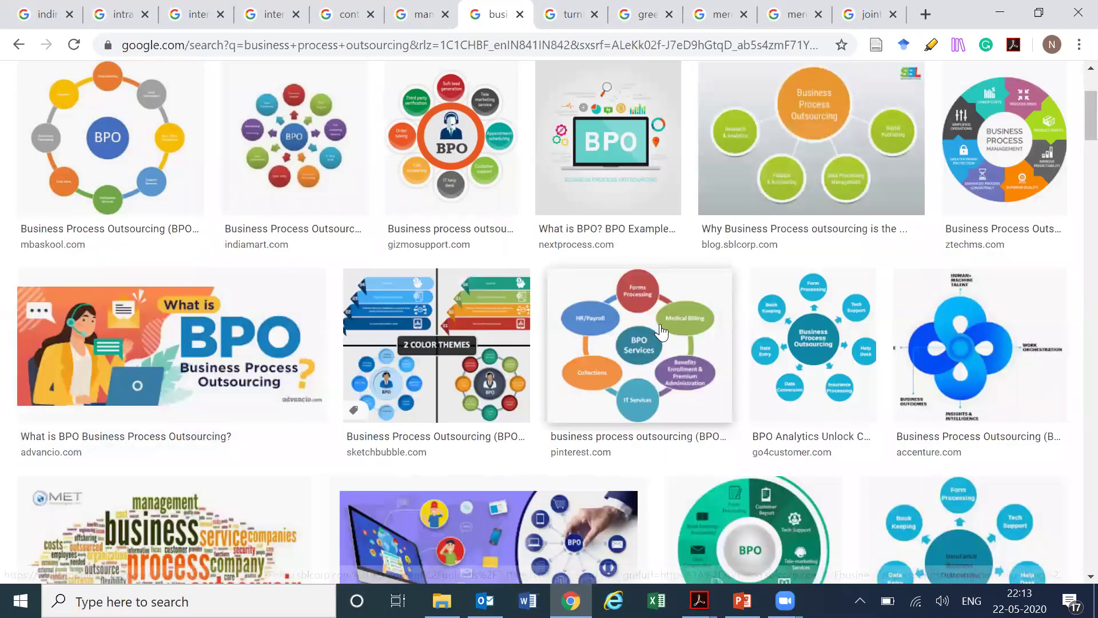
scroll(662, 331, "down", 3)
scroll(662, 332, "up", 3)
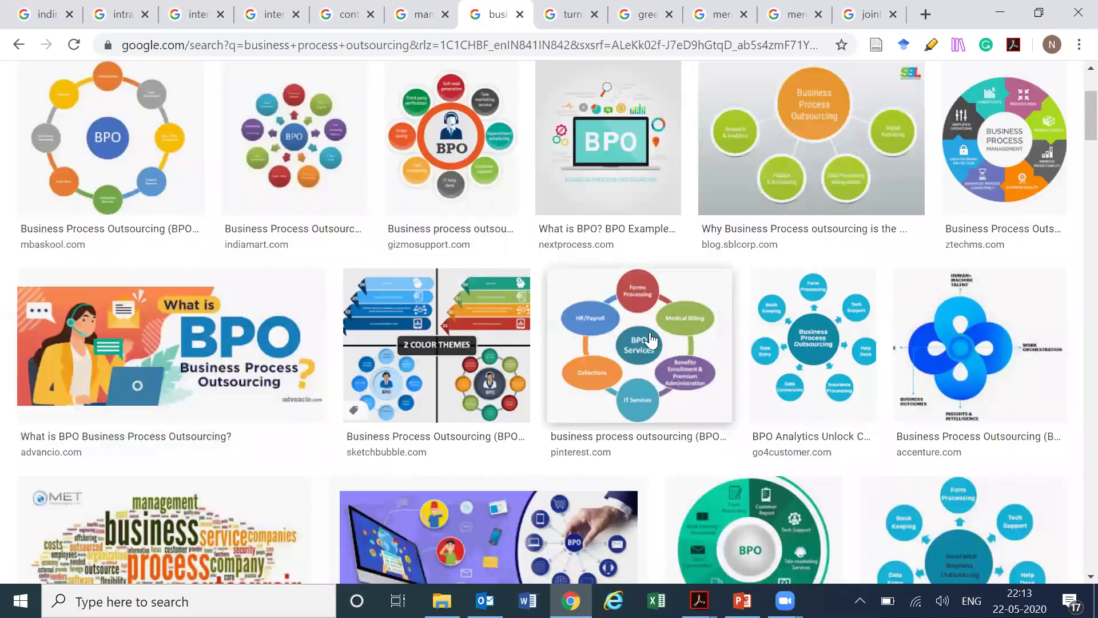
left_click(634, 430)
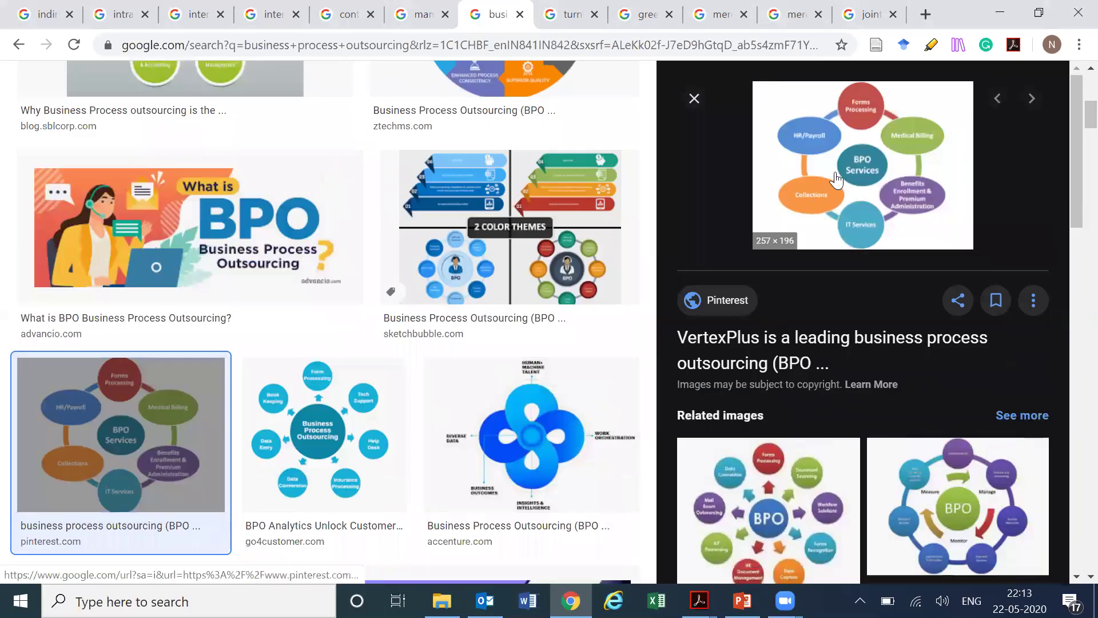
right_click(836, 173)
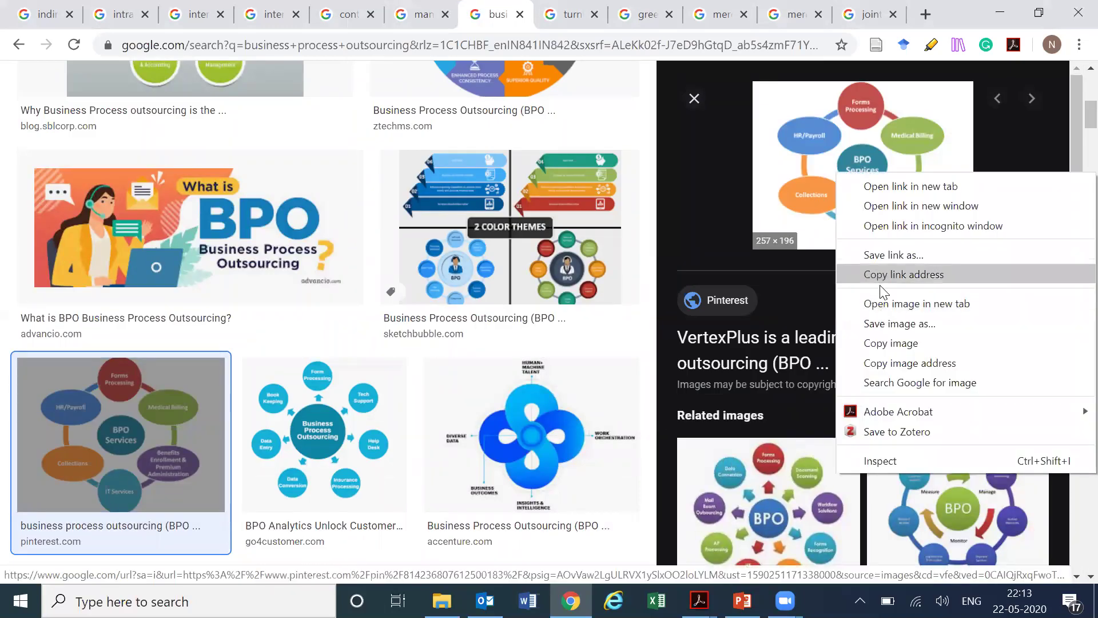
left_click(891, 343)
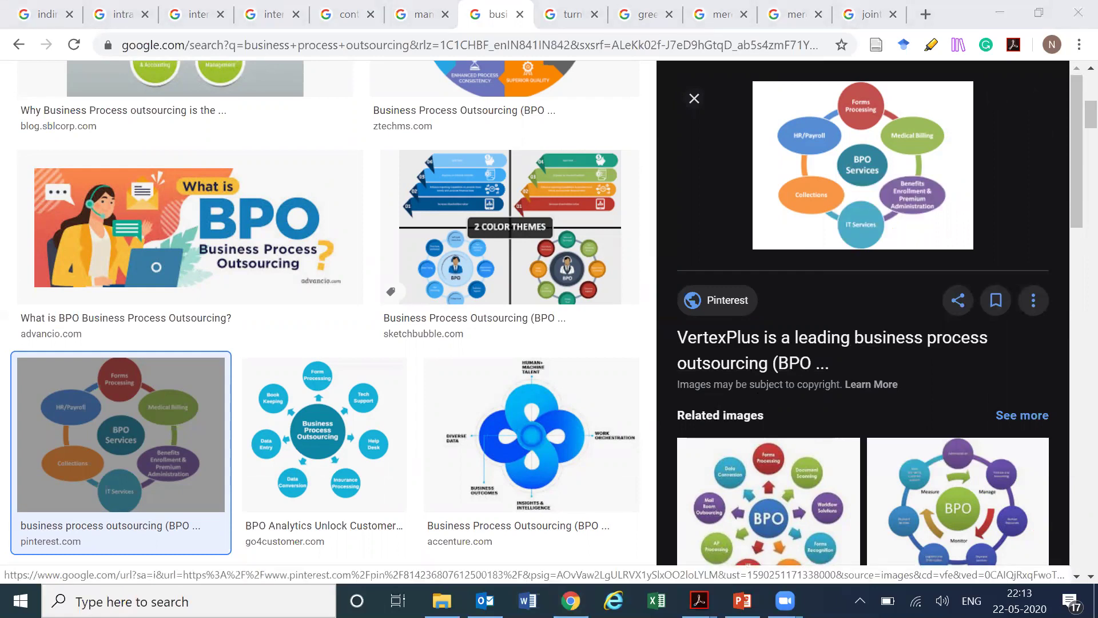
- Paste the BPO Services diagram onto blank slide 9
key("alt+Tab")
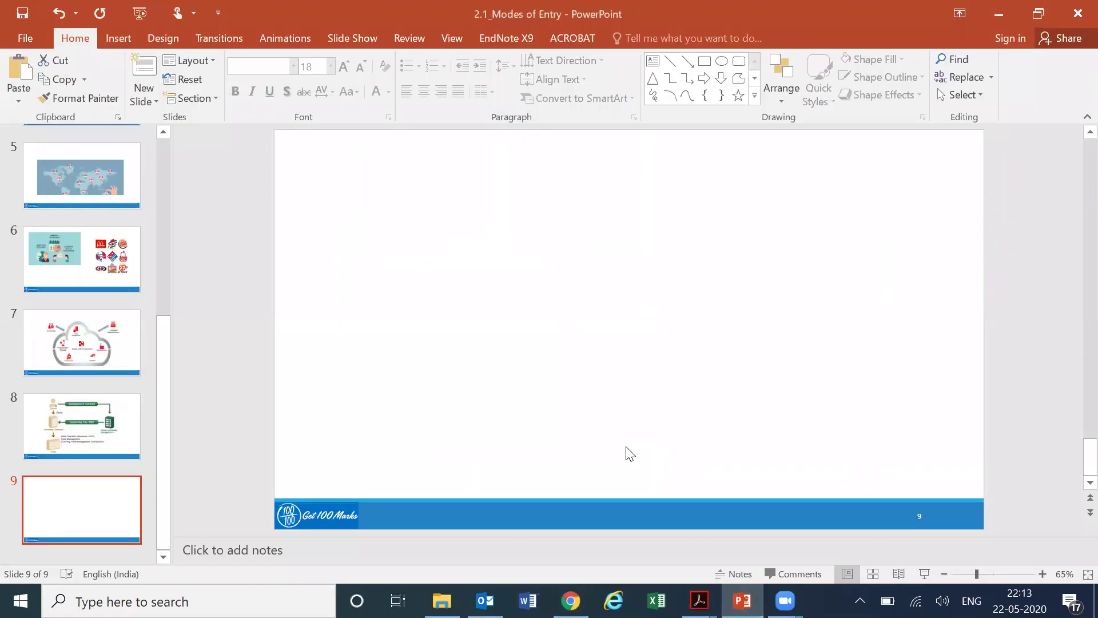
left_click(629, 452)
key("ctrl+v")
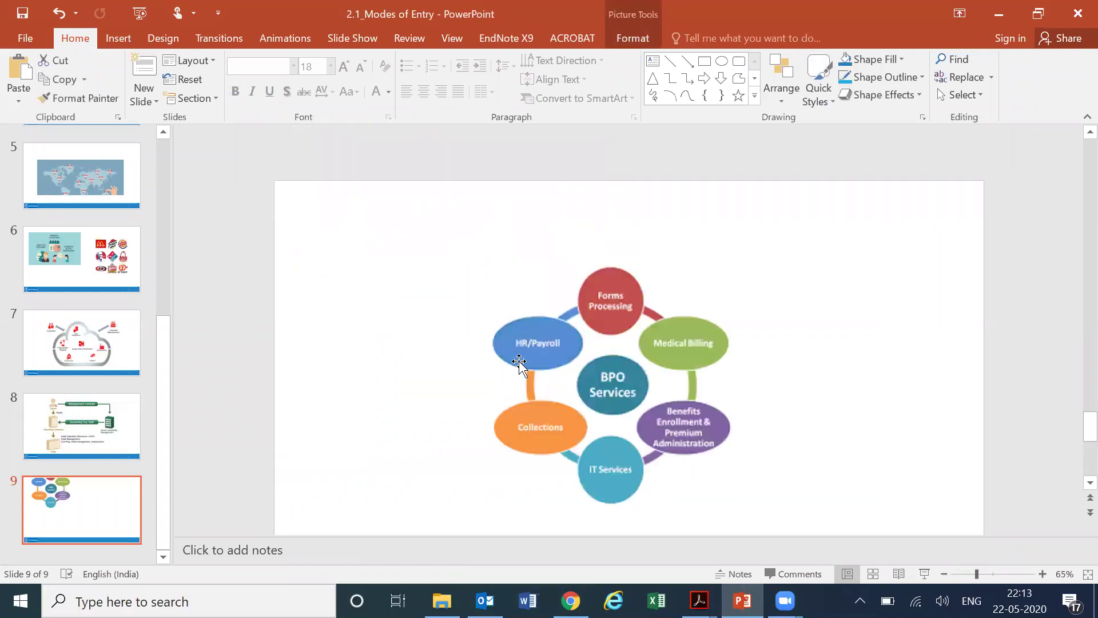
- Add a blank slide 10 after slide 9, check slide 2's modes list, and return to Chrome
left_click(83, 551)
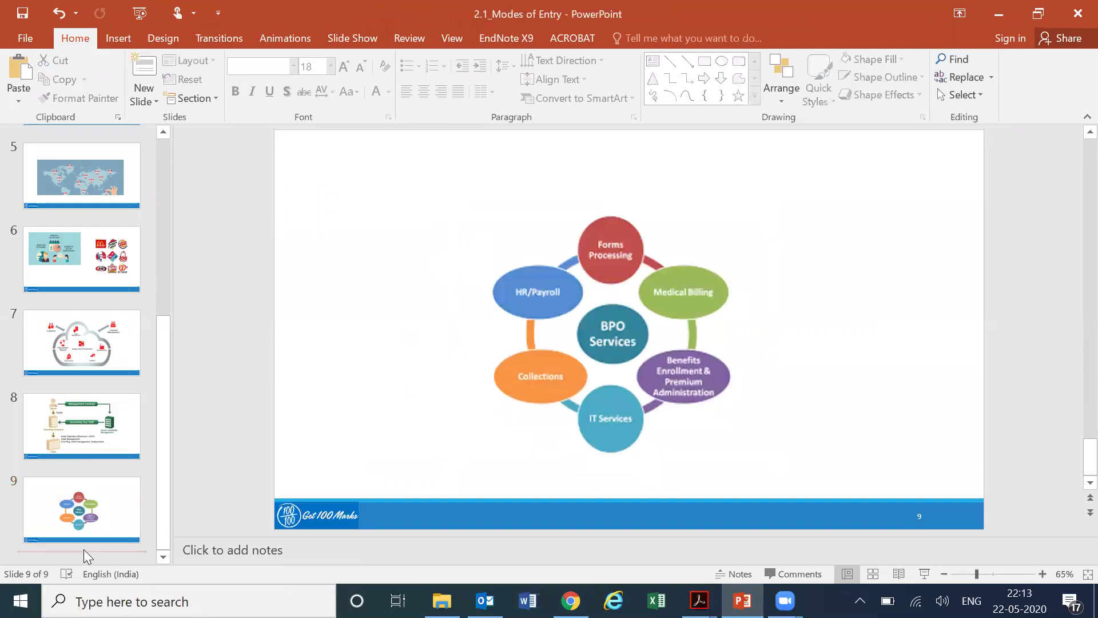
left_click(144, 72)
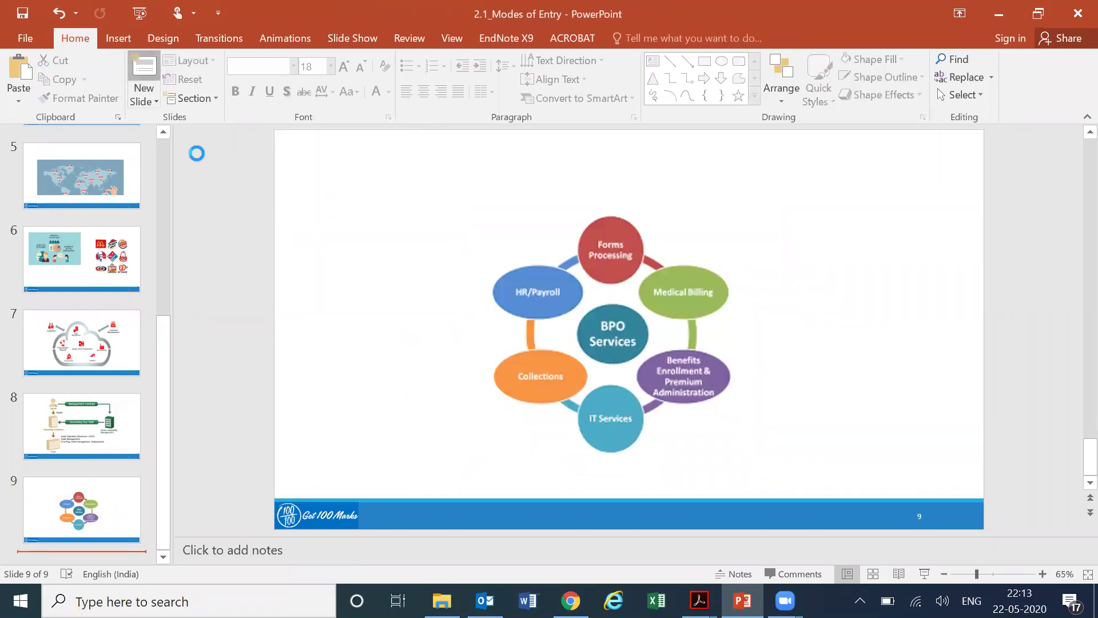
left_click(164, 147)
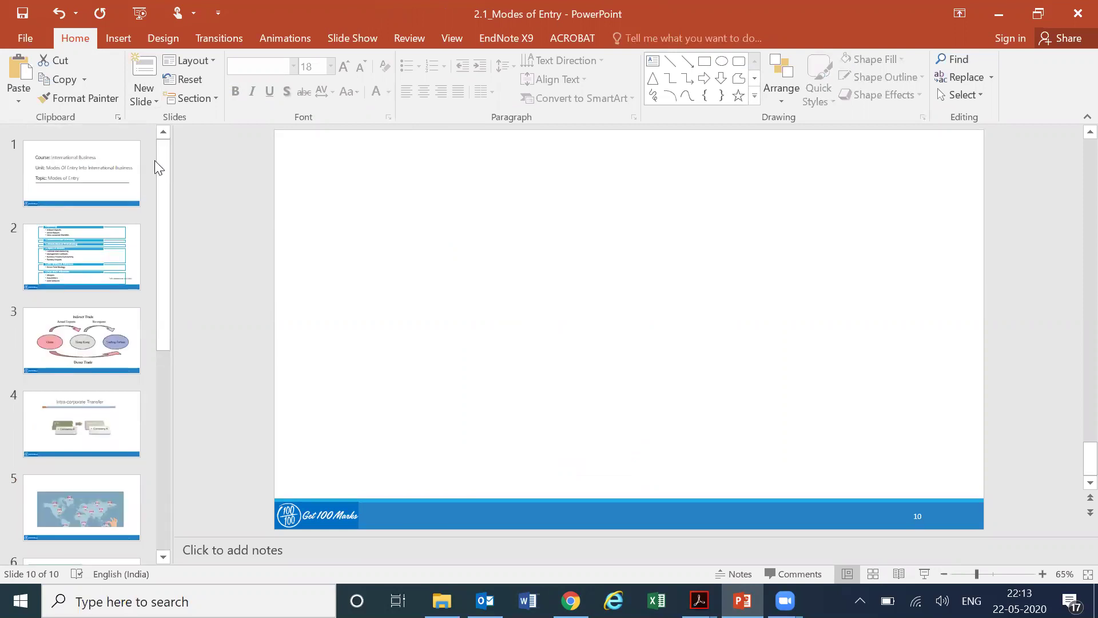
left_click(87, 247)
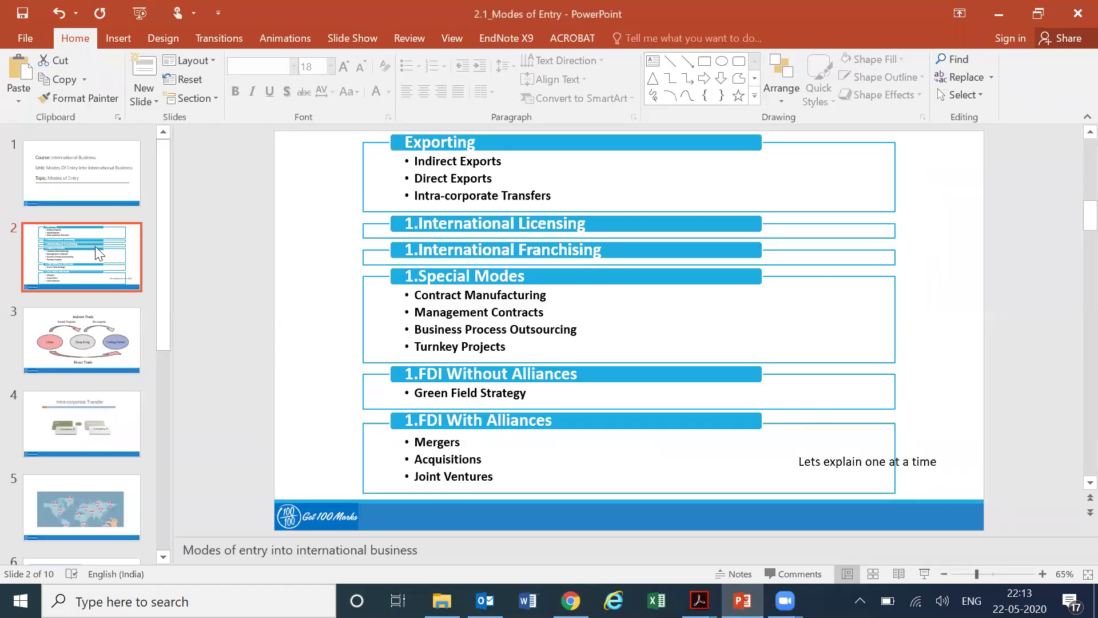
scroll(95, 246, "down", 5)
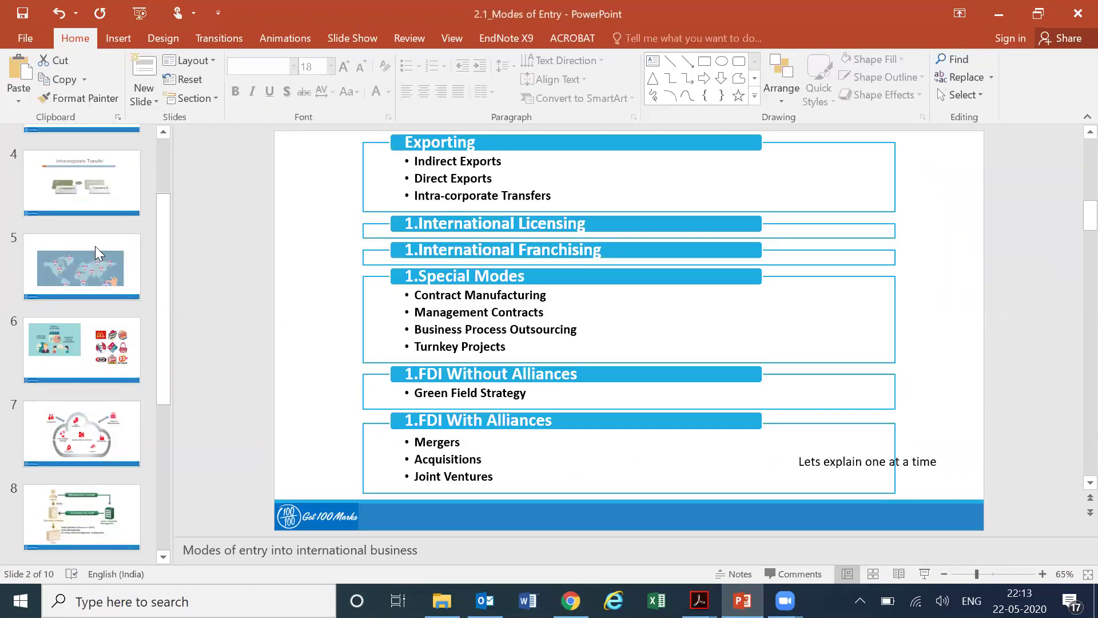
left_click(104, 516)
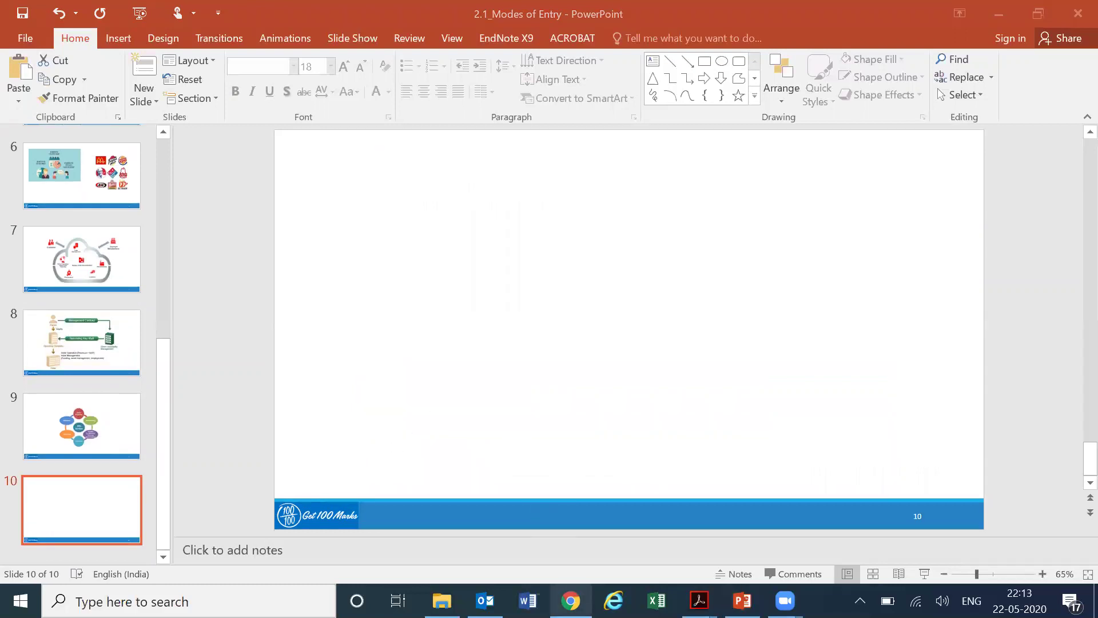
mouse_move(570, 600)
left_click(589, 549)
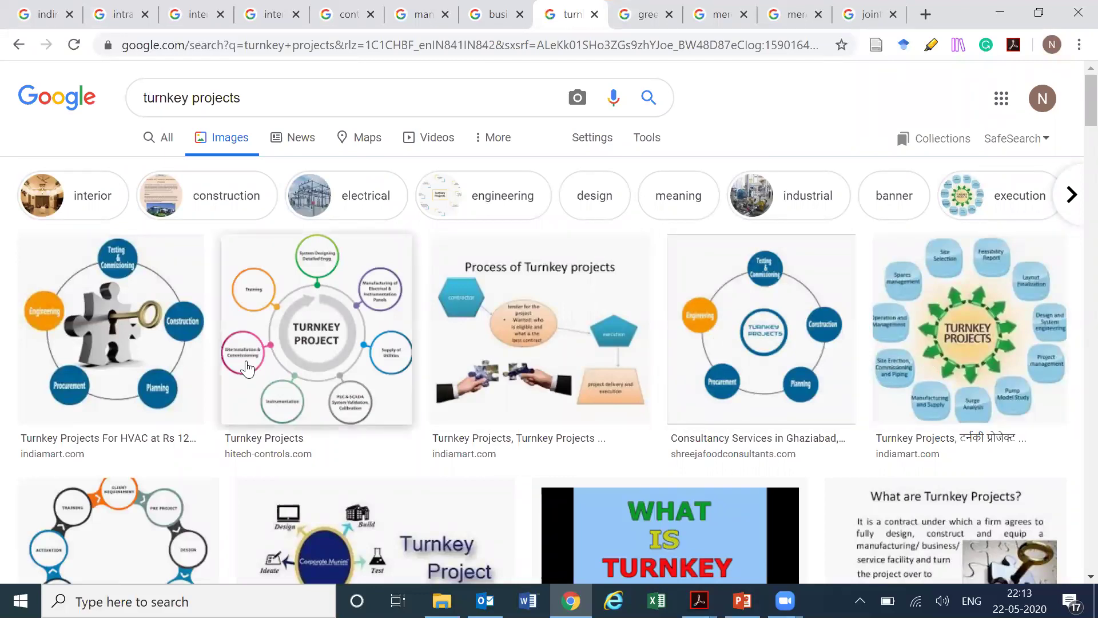
- Copy IndiaMART's Turnkey Project diagram from the turnkey projects image results
scroll(249, 371, "down", 4)
left_click(409, 357)
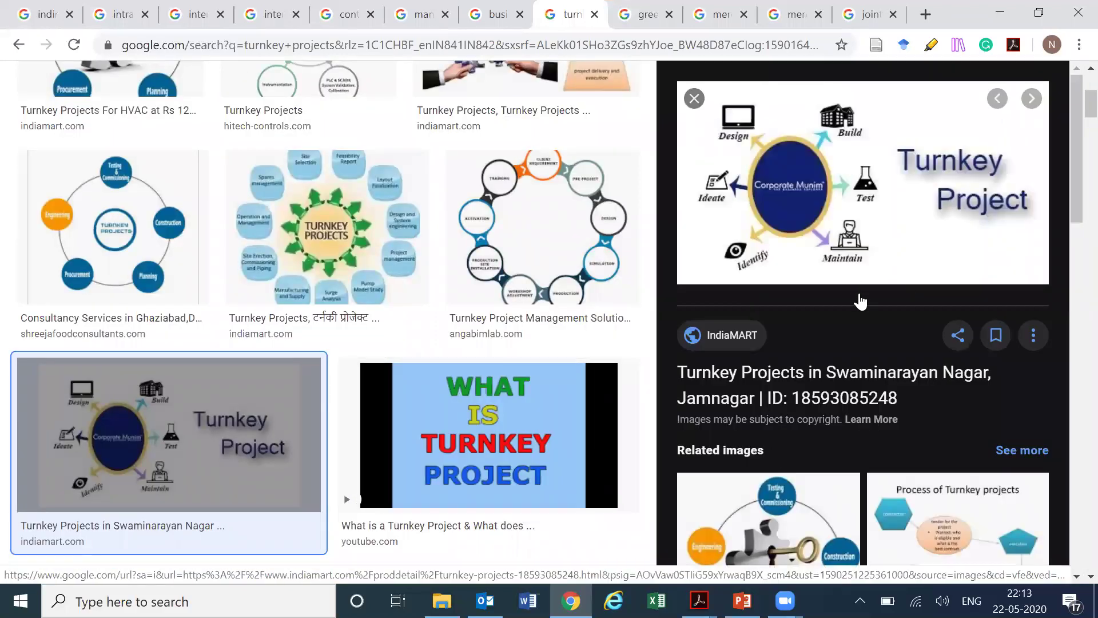
scroll(864, 302, "down", 8)
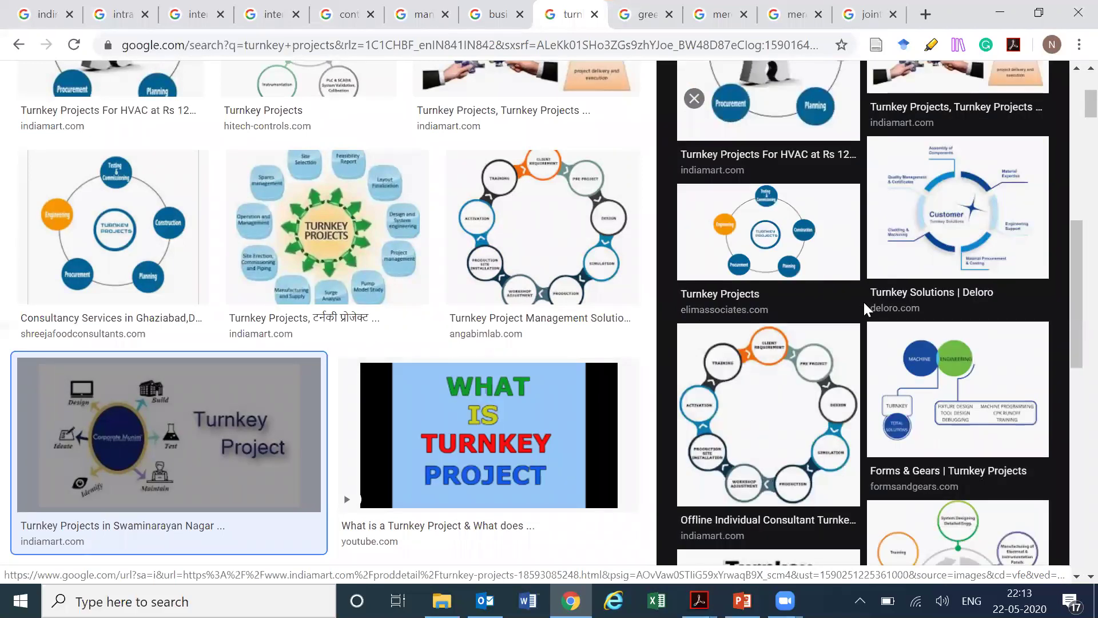
scroll(863, 302, "up", 8)
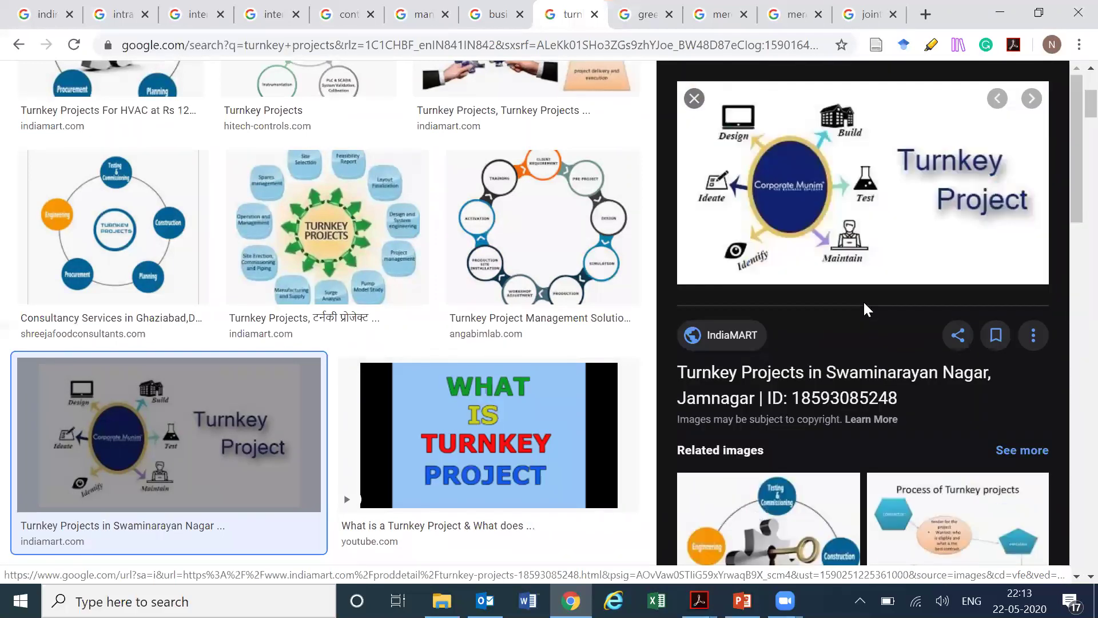
right_click(839, 176)
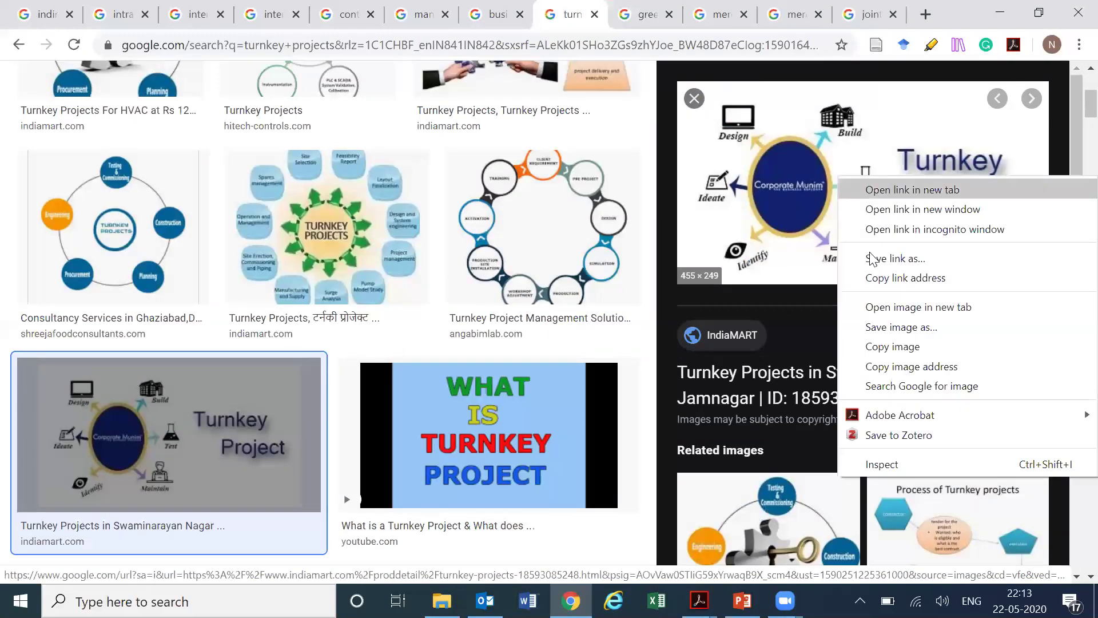
left_click(918, 343)
key("alt+Tab")
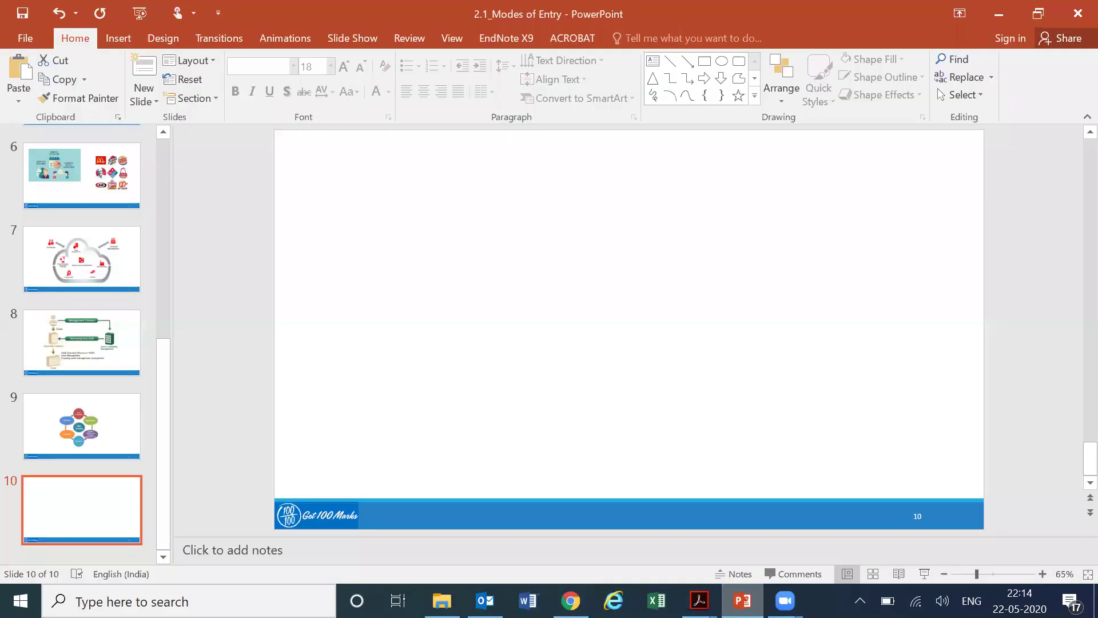
- Paste the Turnkey Project diagram on slide 10, enlarge it and move it up
key("ctrl+v")
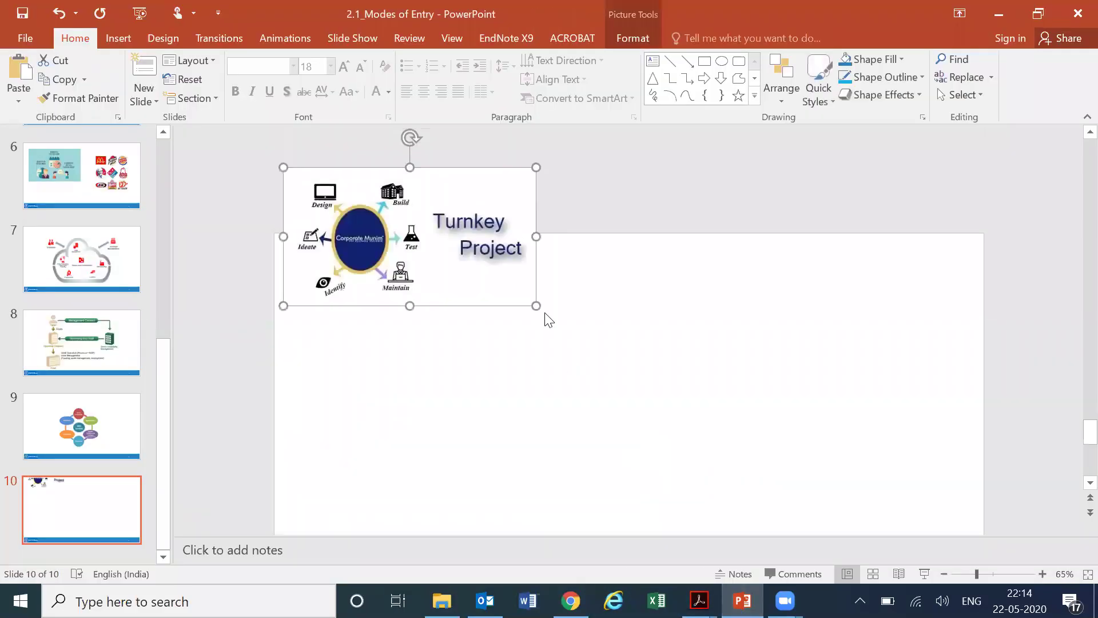
left_click_drag(534, 308, 688, 443)
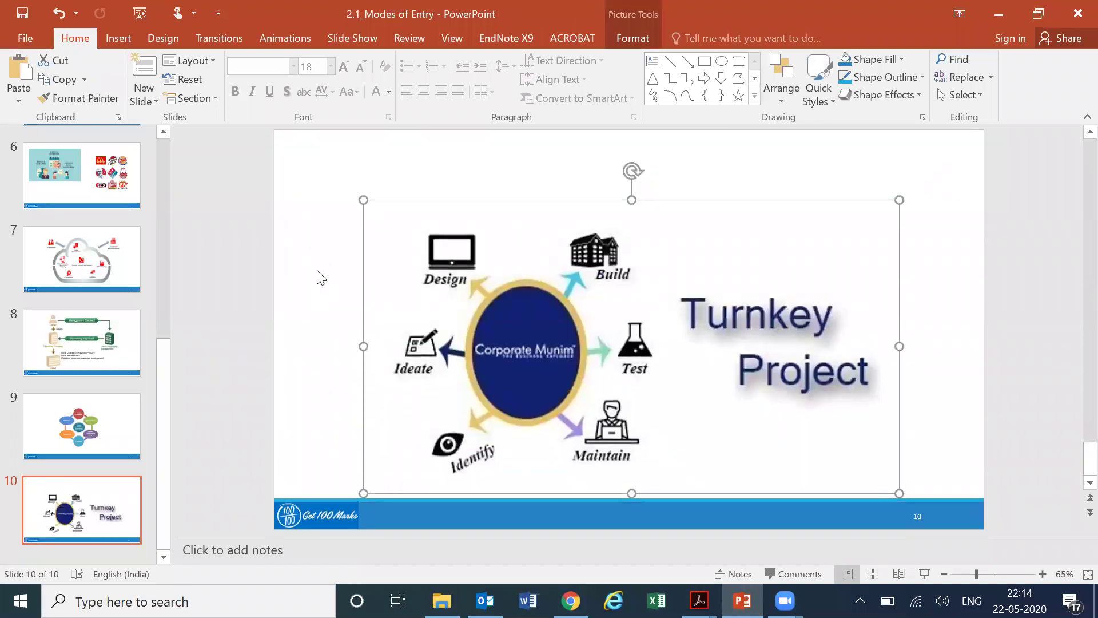
left_click_drag(484, 312, 481, 289)
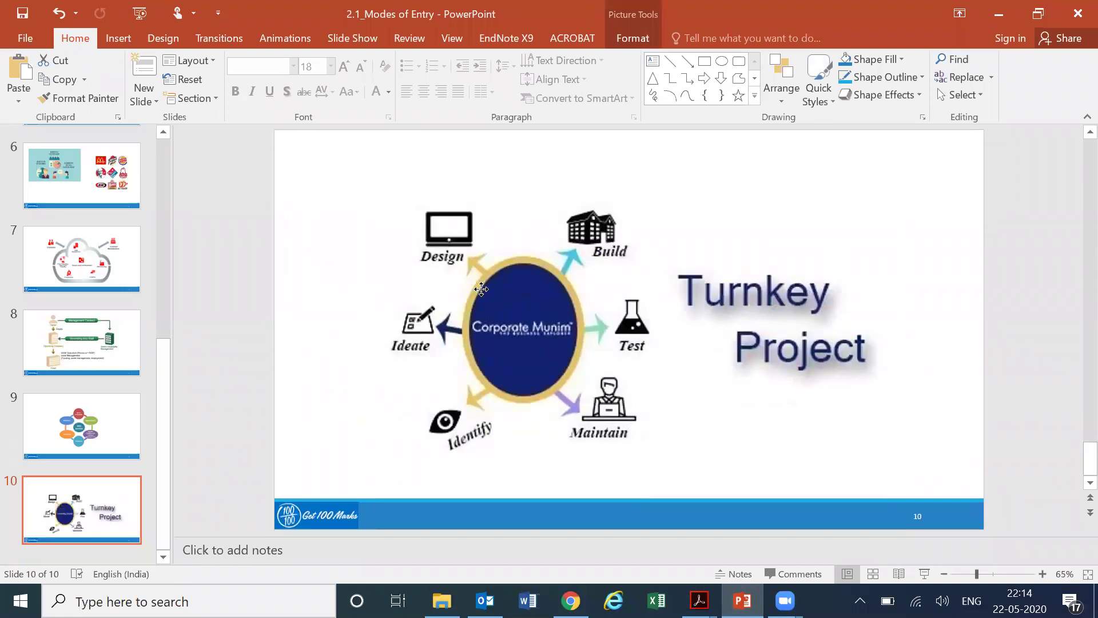
- Add a blank slide 11 after slide 10, glancing at the slide 2 modes list
left_click(100, 553)
left_click(153, 78)
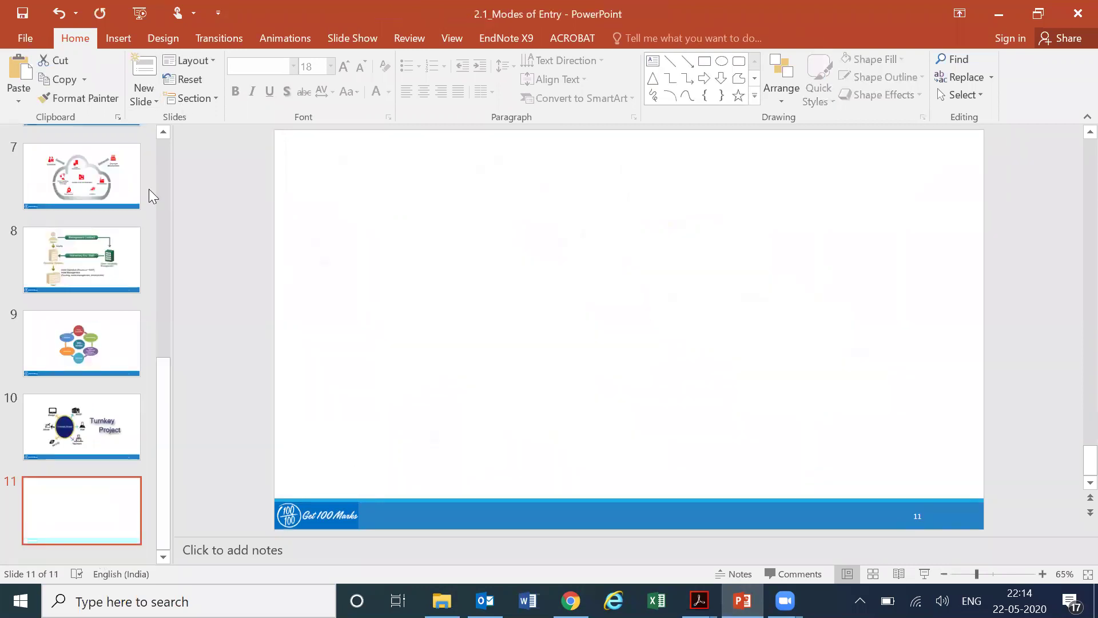
left_click(163, 147)
left_click(163, 146)
left_click(162, 146)
left_click(96, 243)
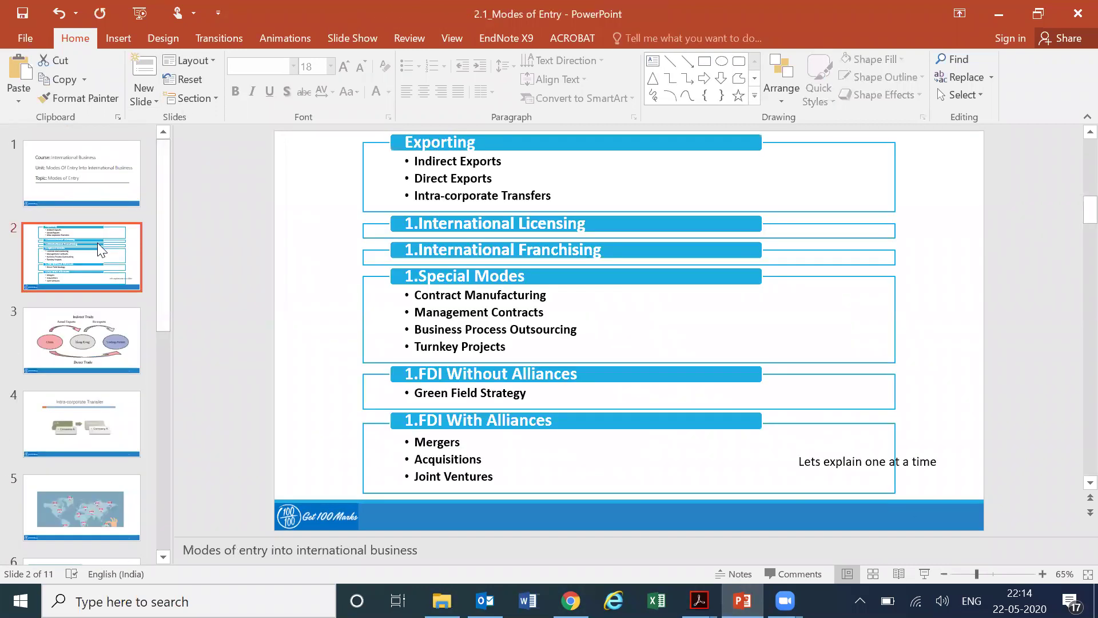
scroll(100, 250, "down", 10)
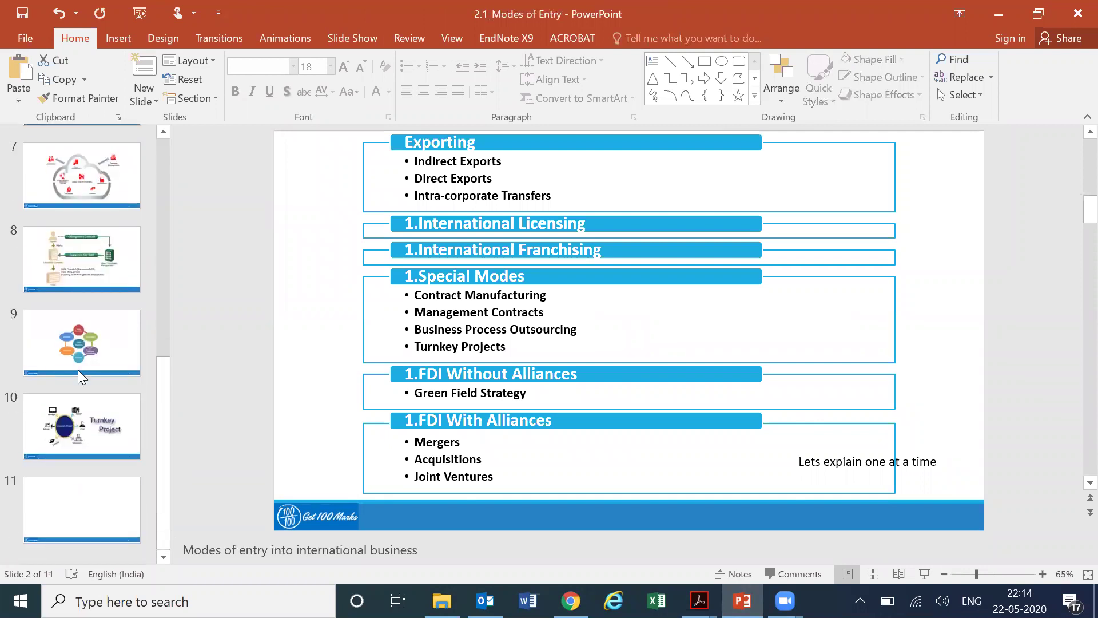
left_click(113, 528)
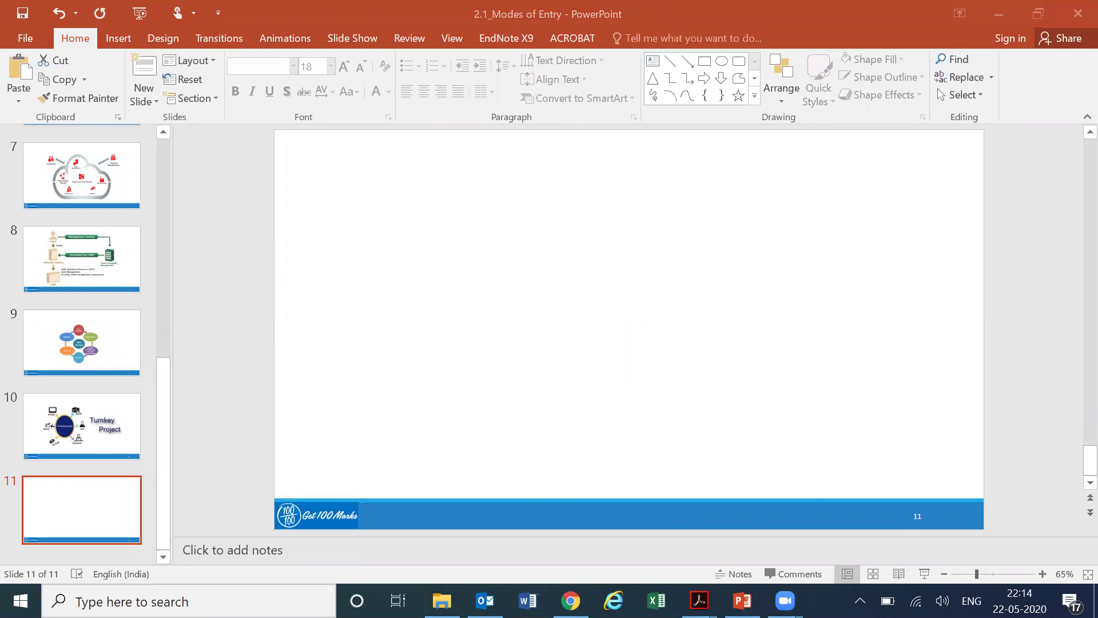
- Copy WallStreetMojo's Greenfield Investment diagram from the image results, then return to PowerPoint
mouse_move(570, 601)
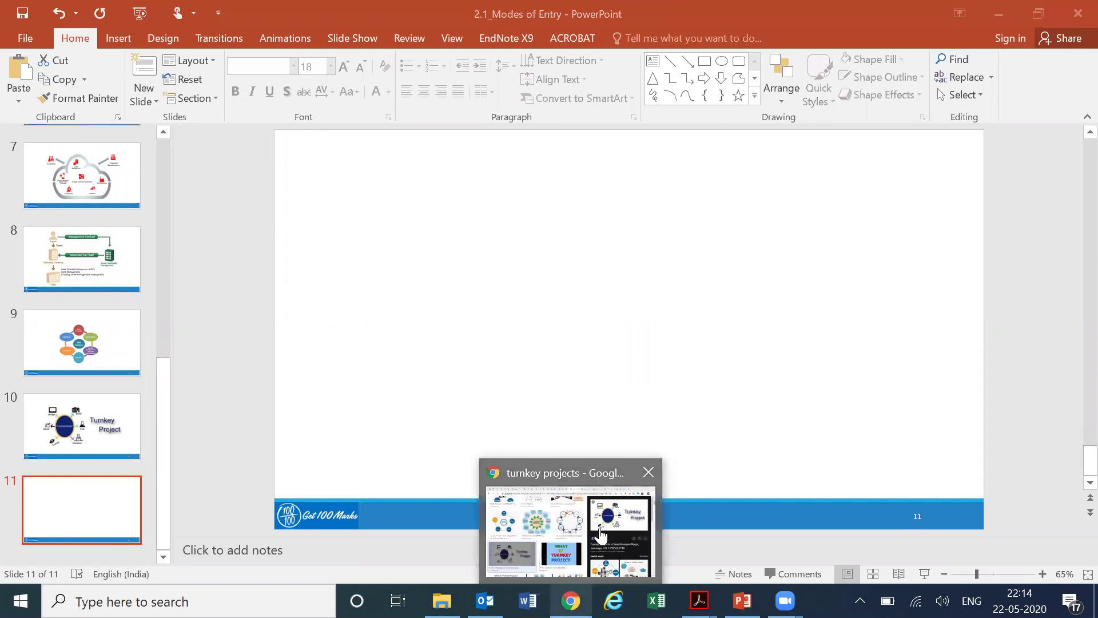
left_click(601, 535)
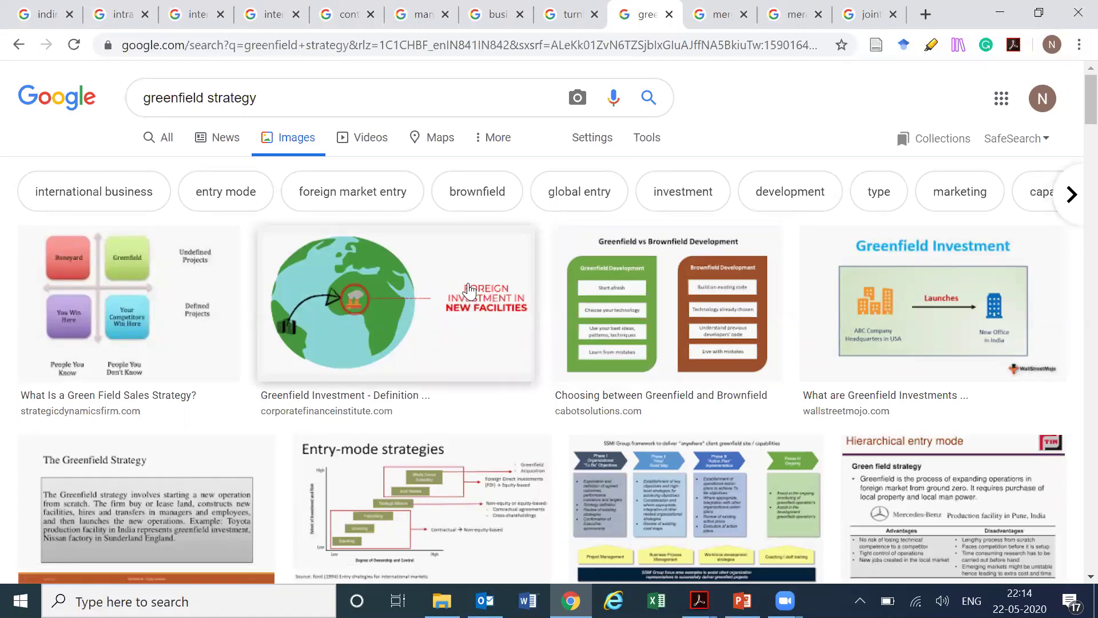
left_click(823, 409)
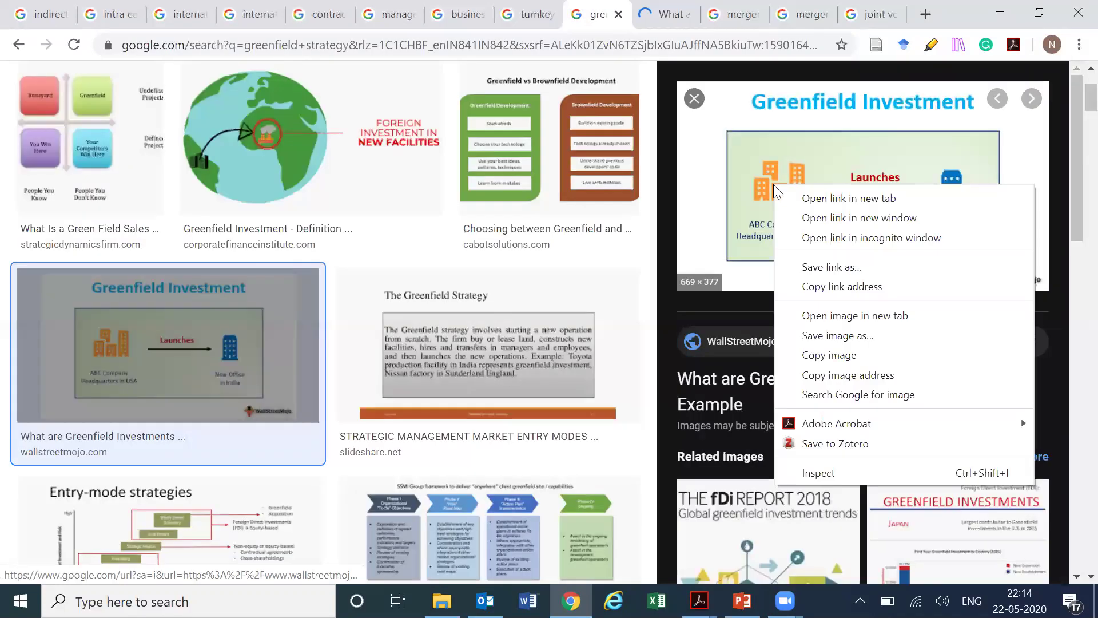
left_click(834, 354)
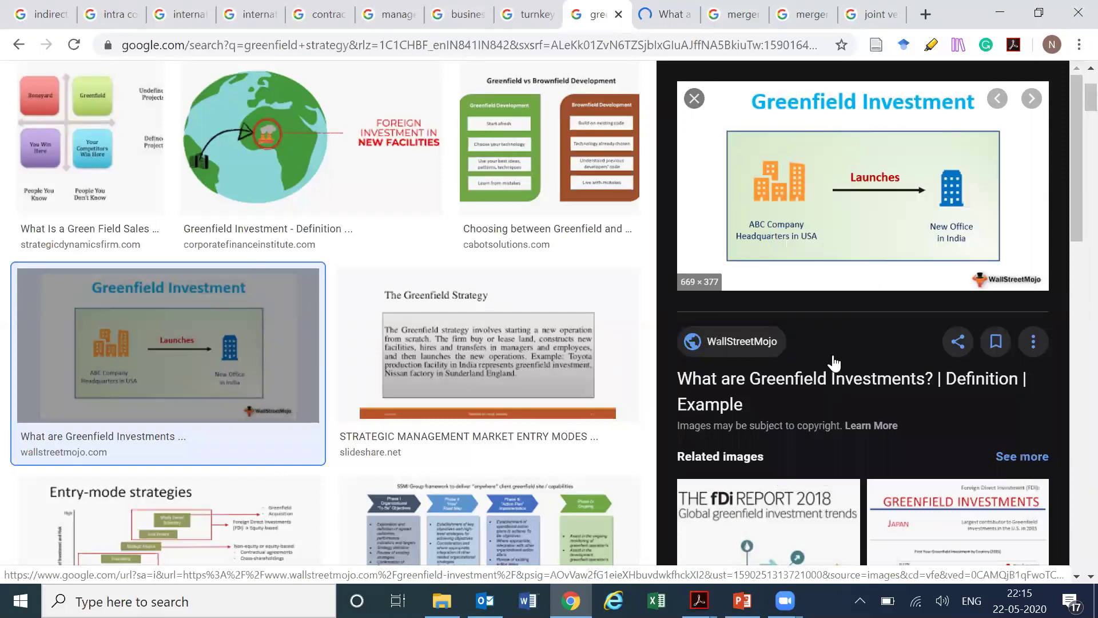
left_click(742, 600)
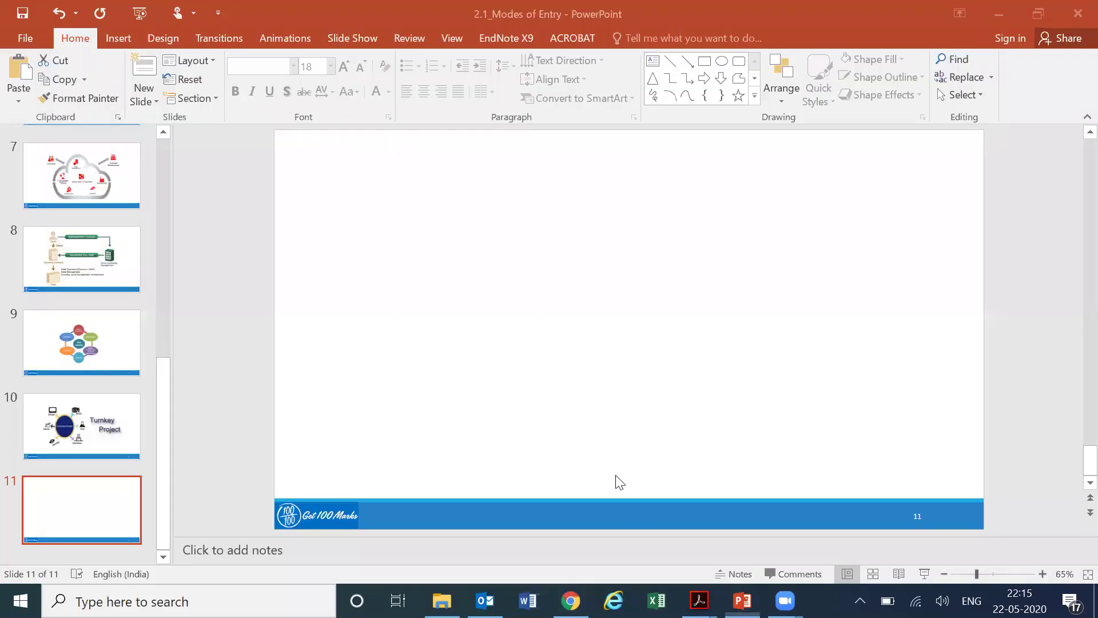
- Paste the Greenfield Investment diagram centred and enlarged on slide 11, then add blank slide 12
key("ctrl+v")
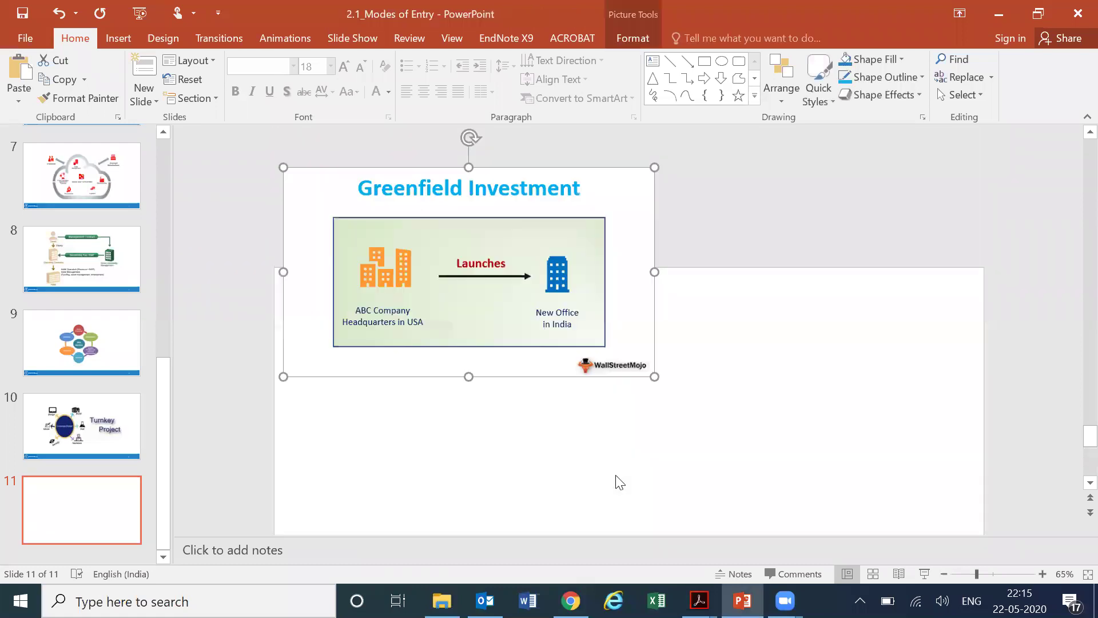
left_click_drag(569, 315, 702, 441)
left_click_drag(797, 413, 818, 447)
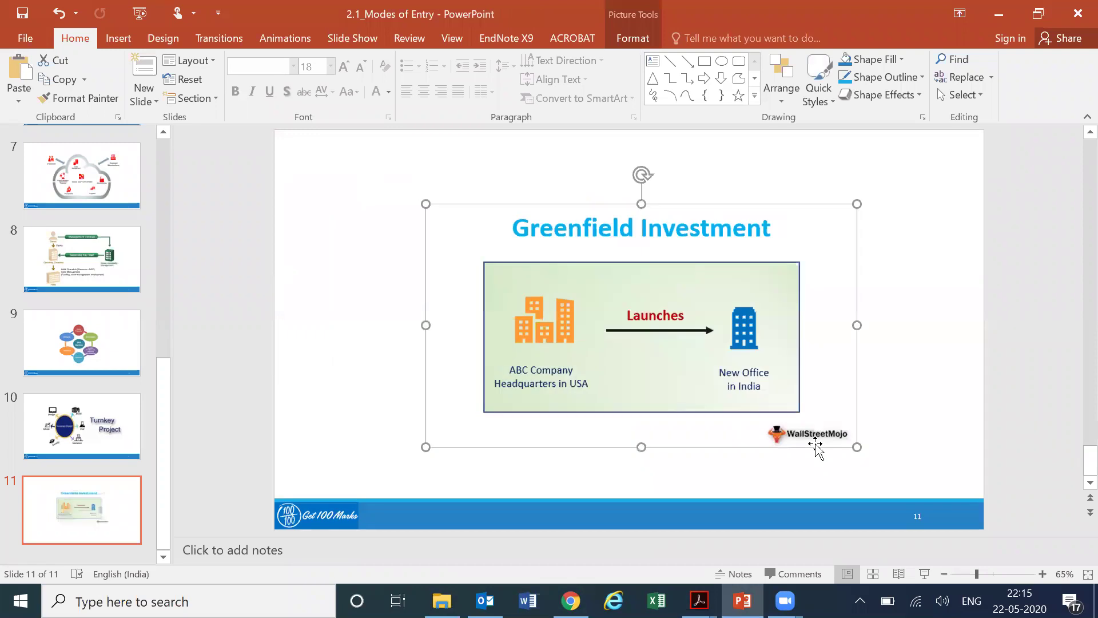
left_click(113, 551)
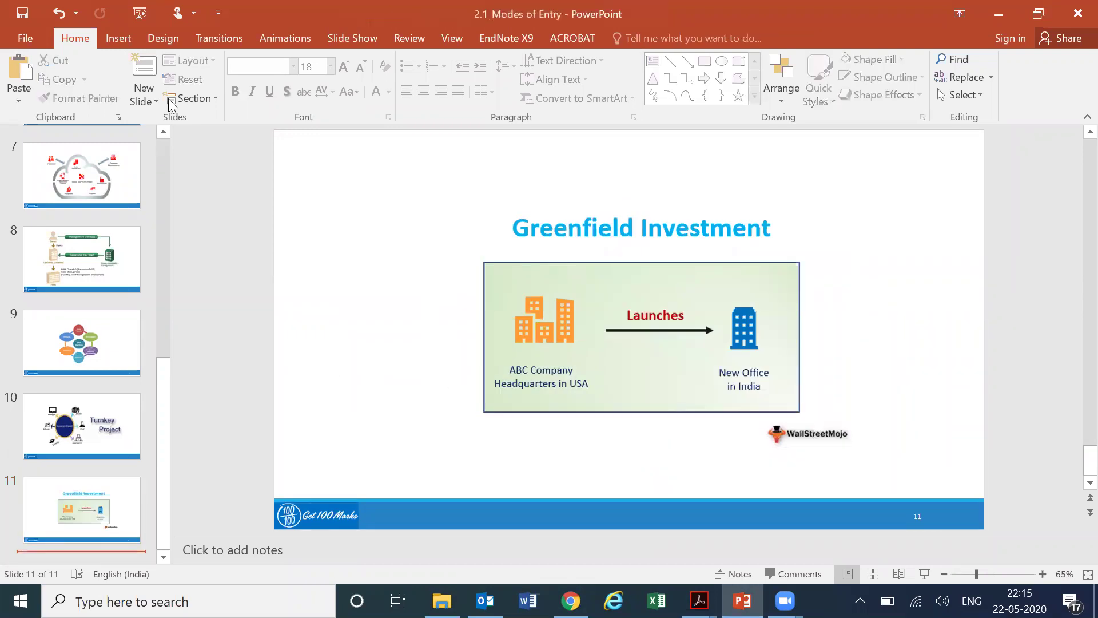
left_click(153, 69)
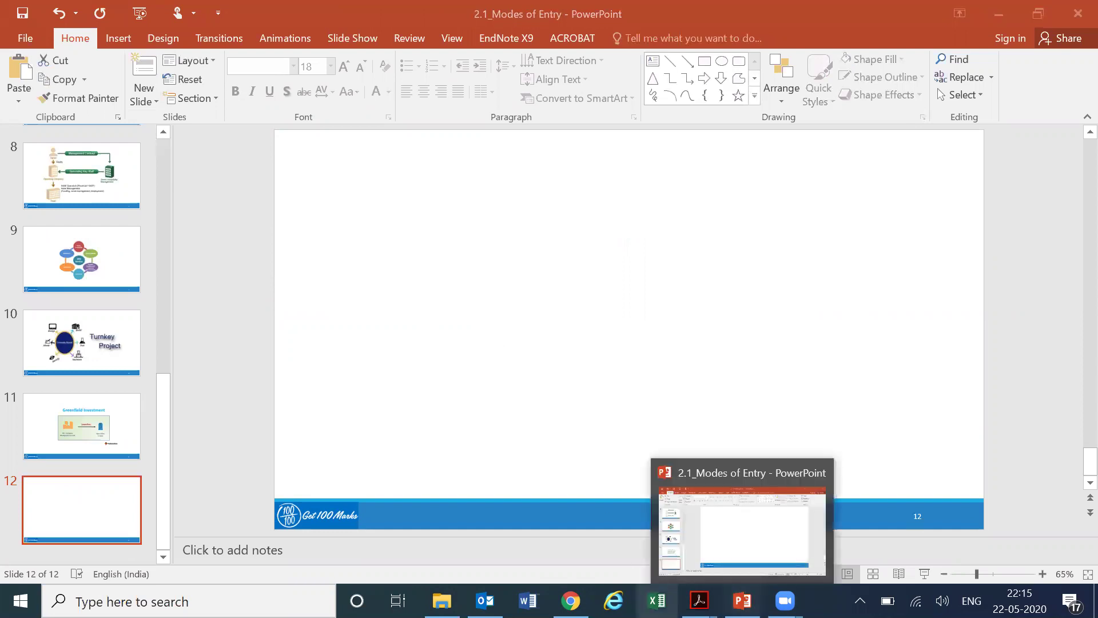
- Browse the 'mergers vs acquisition' image results and preview the MERGER VS. ACQUISITION image
left_click(592, 536)
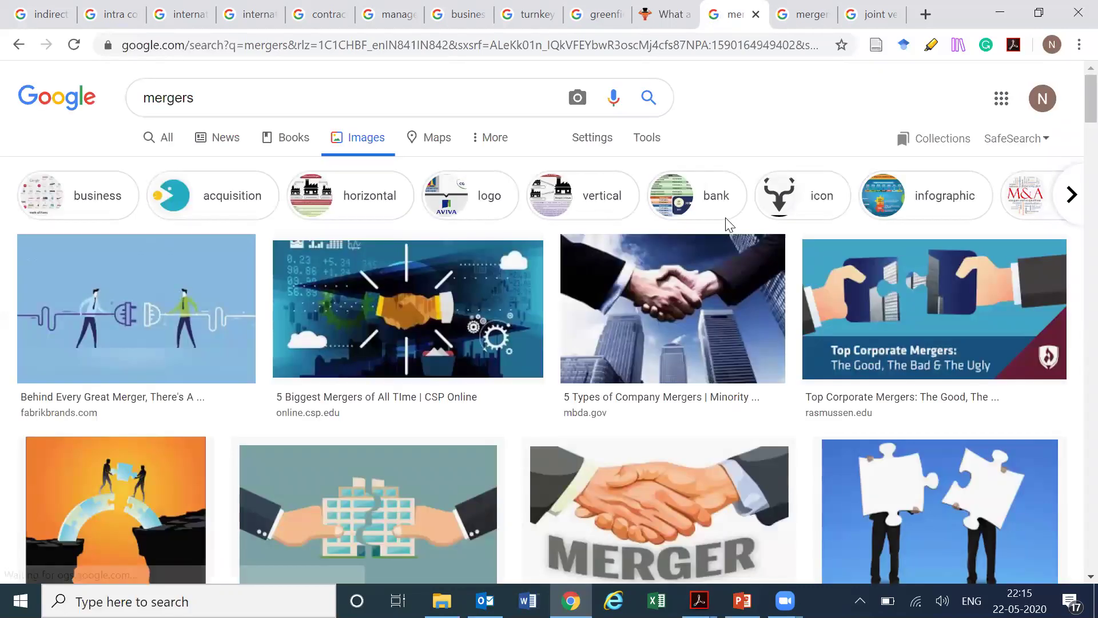
scroll(687, 348, "down", 4)
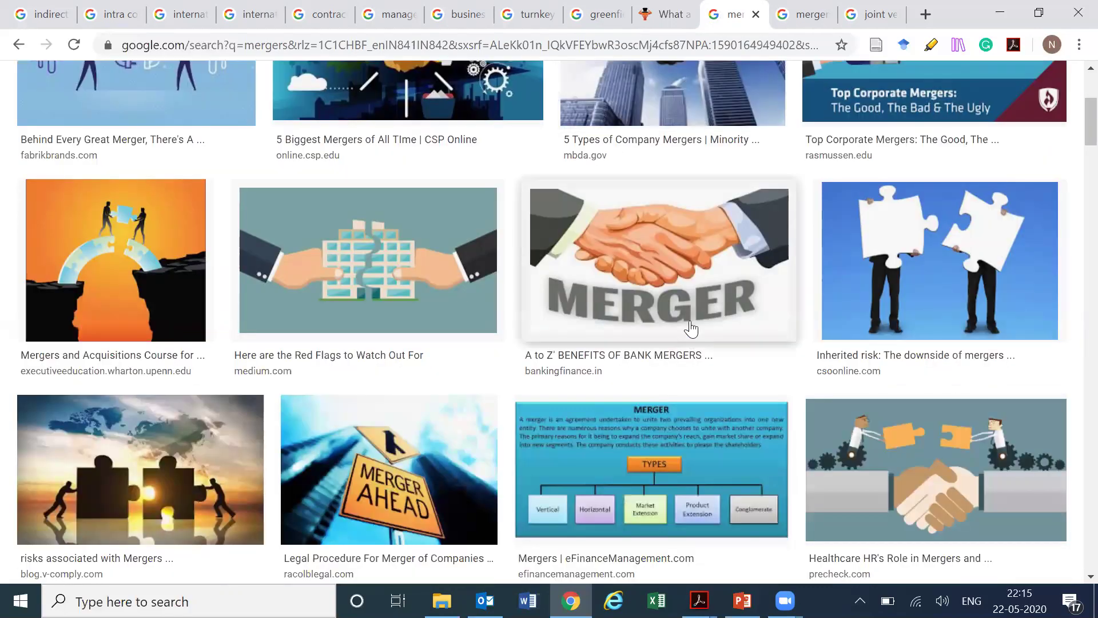
scroll(691, 328, "up", 4)
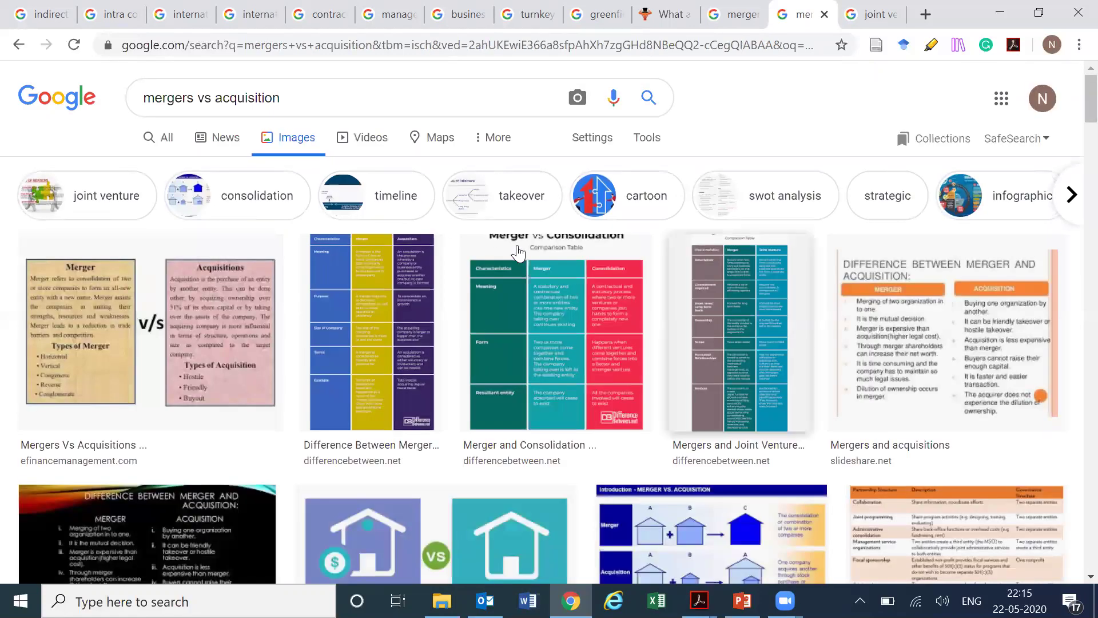
scroll(569, 326, "down", 4)
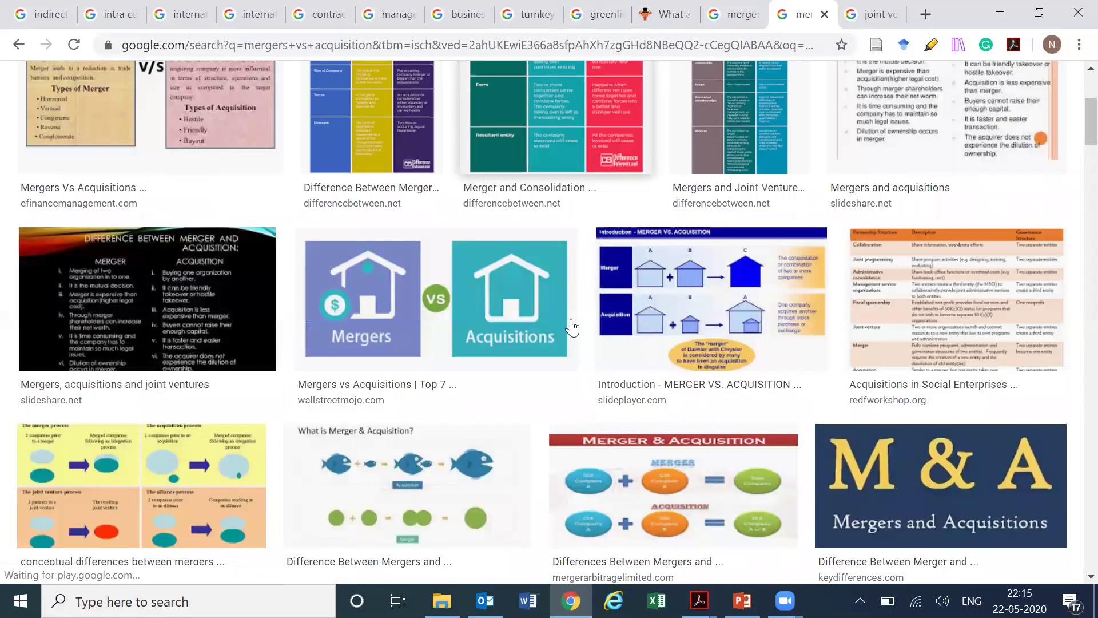
left_click(746, 314)
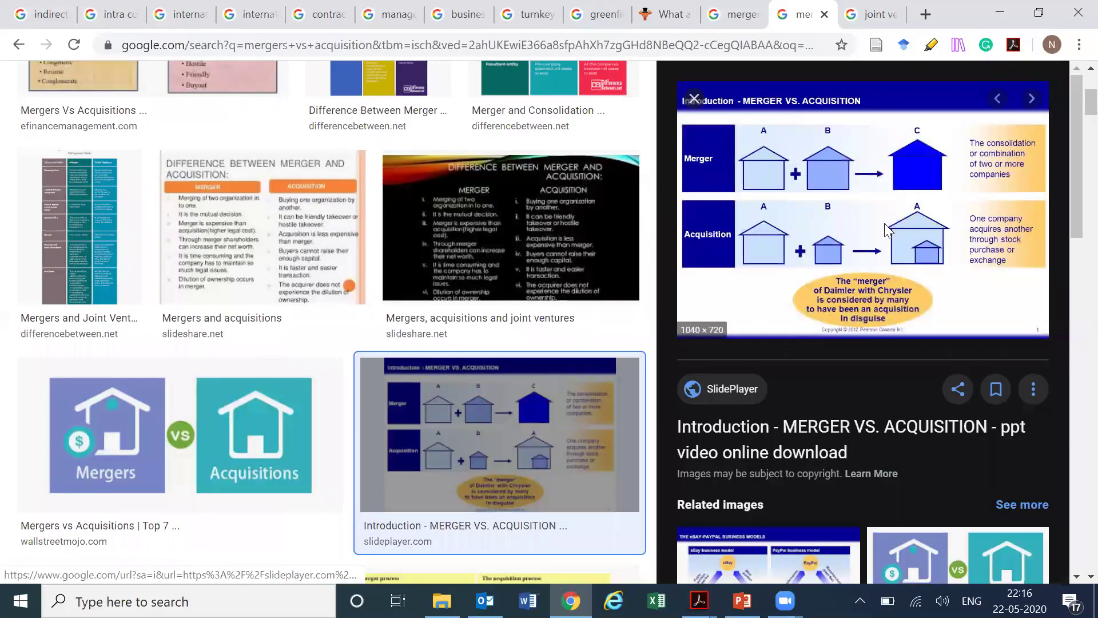
right_click(885, 229)
scroll(703, 434, "down", 4)
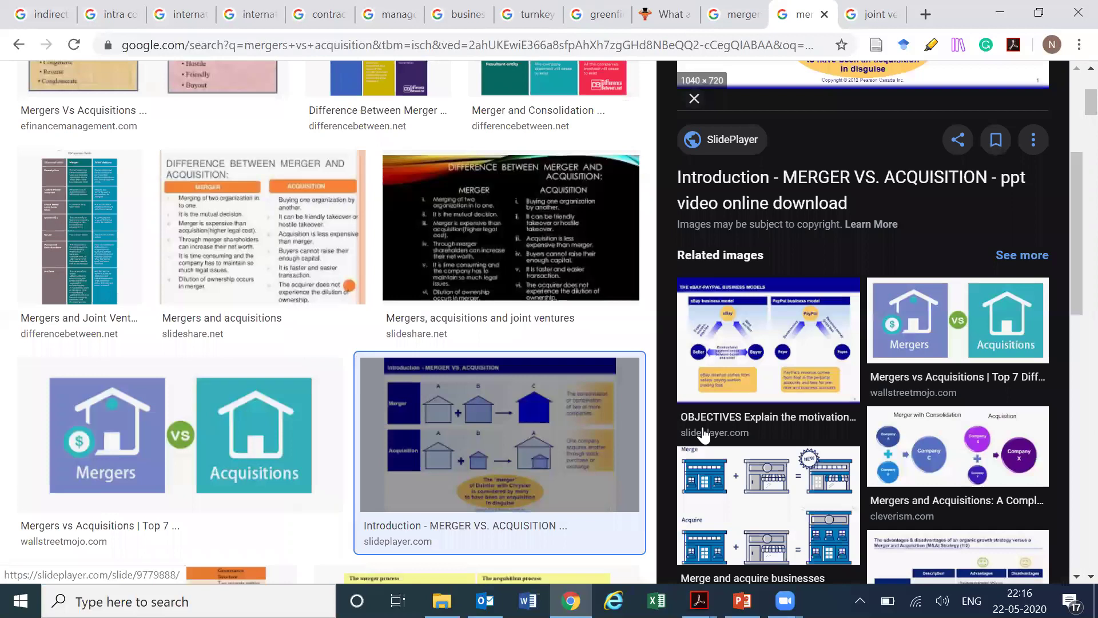
scroll(703, 435, "down", 2)
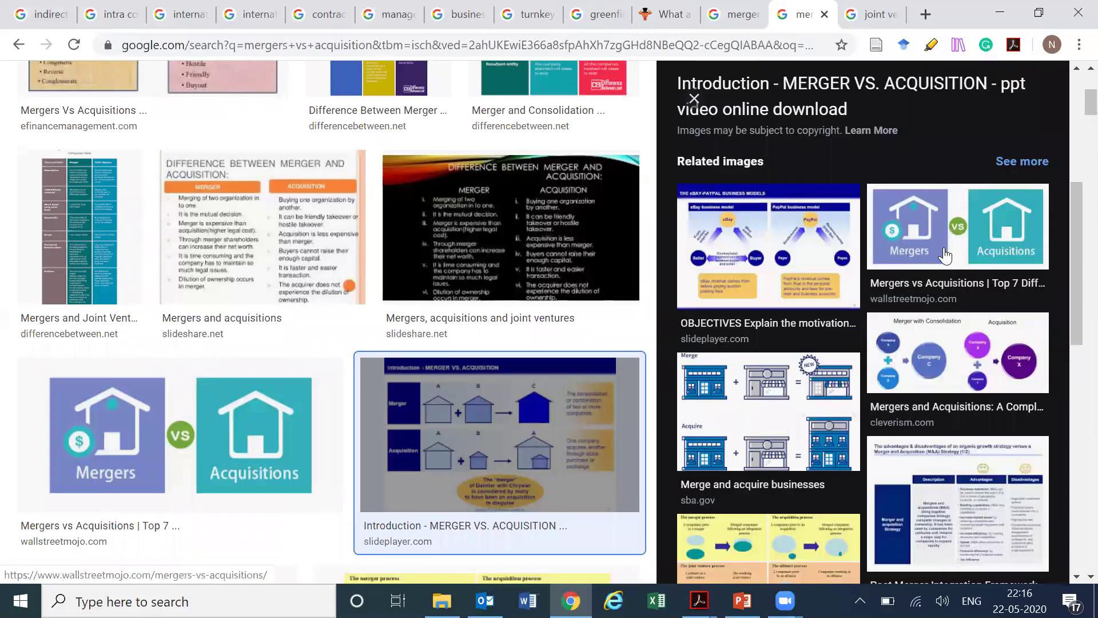
- Copy the sba.gov Merge and acquire businesses image instead
key("Left")
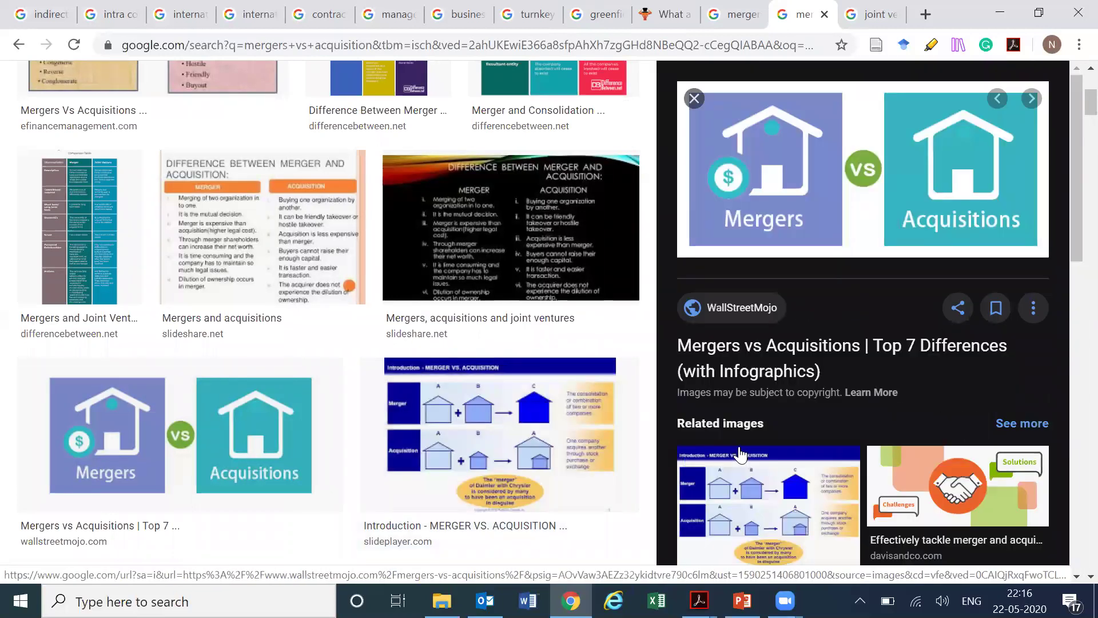
scroll(741, 454, "down", 6)
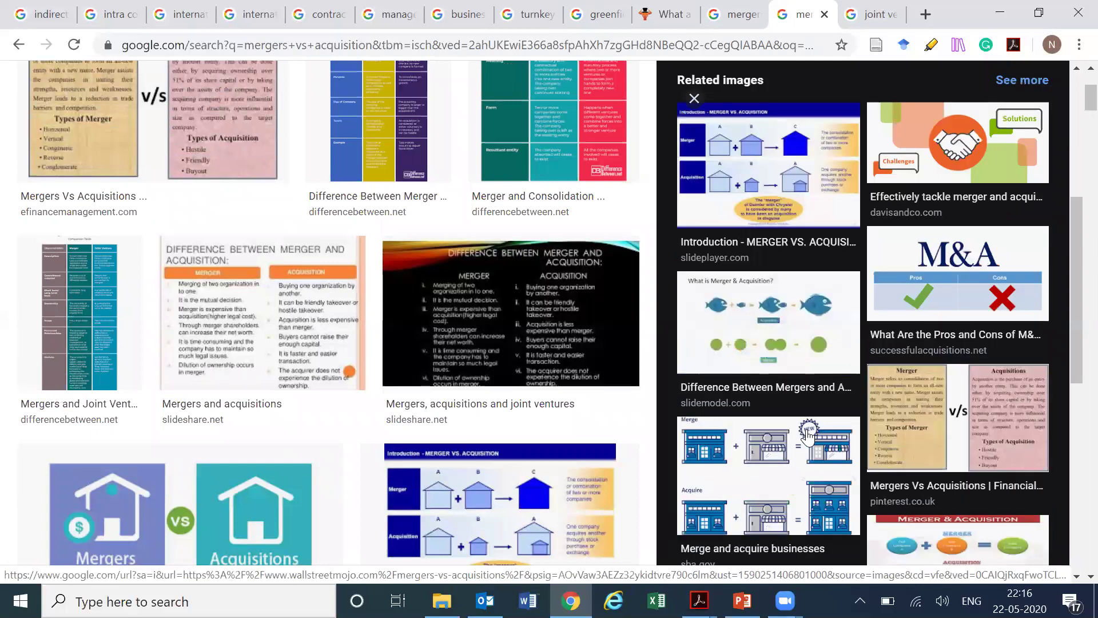
scroll(808, 436, "down", 2)
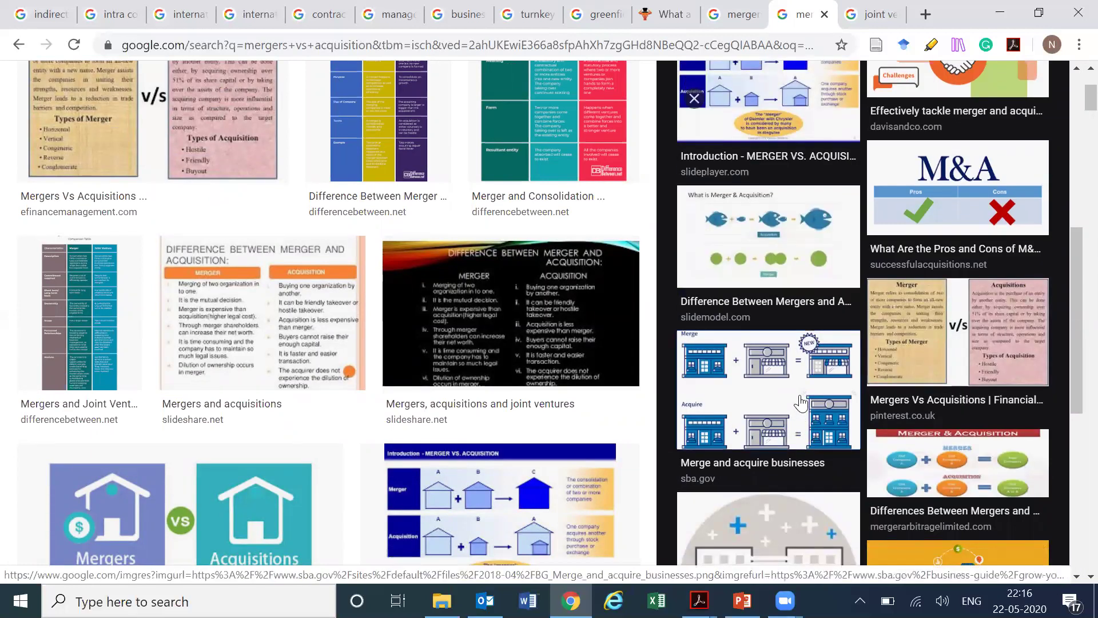
left_click(805, 420)
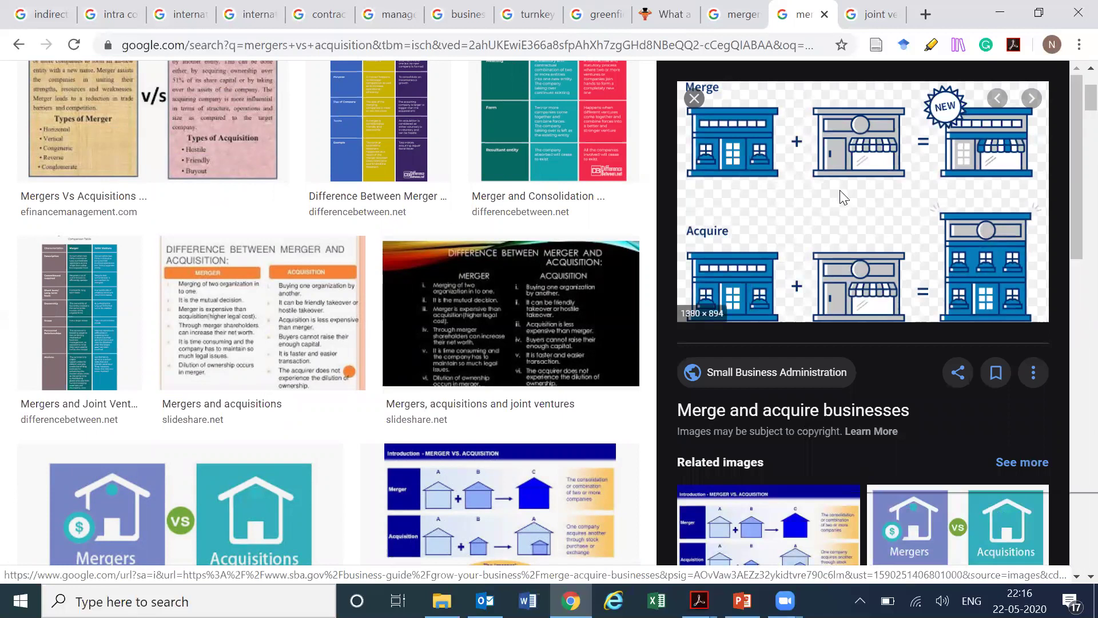
right_click(840, 190)
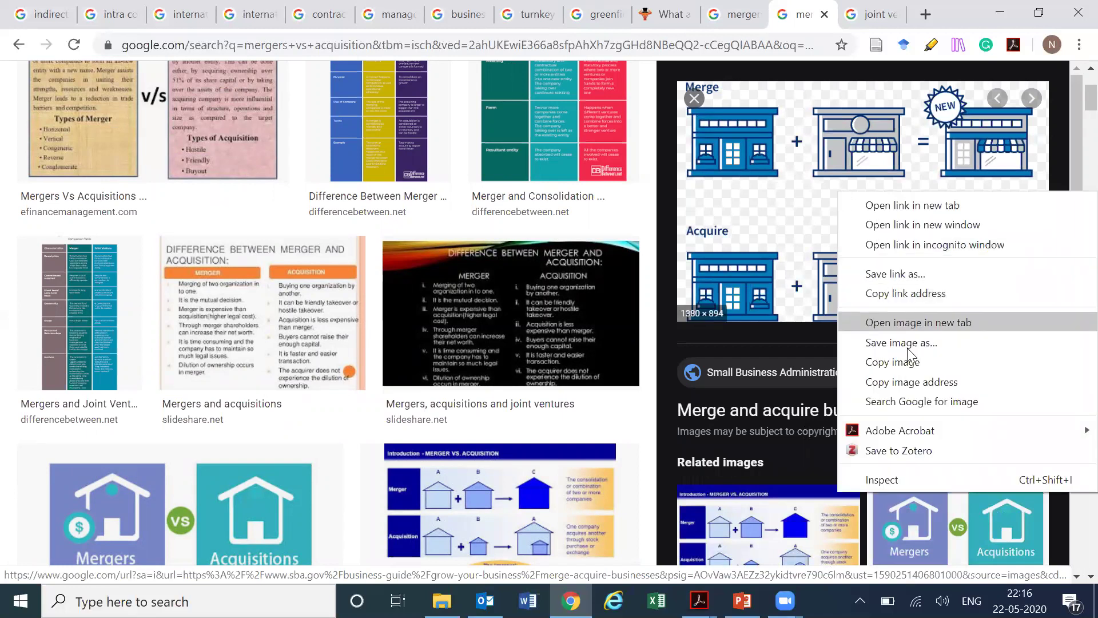
left_click(910, 367)
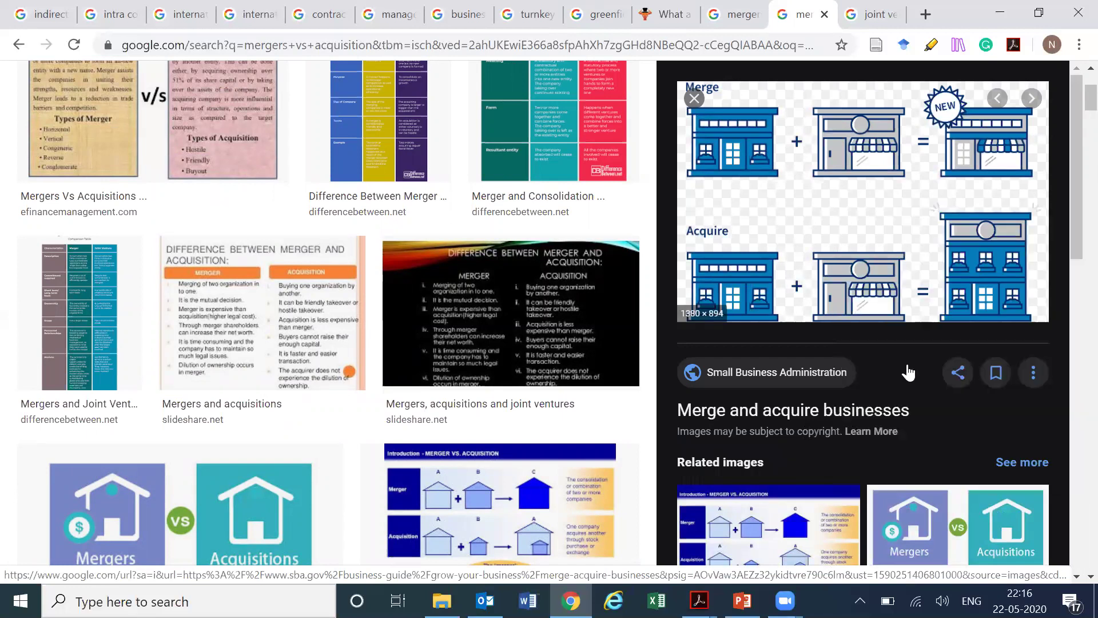
key("alt+Tab")
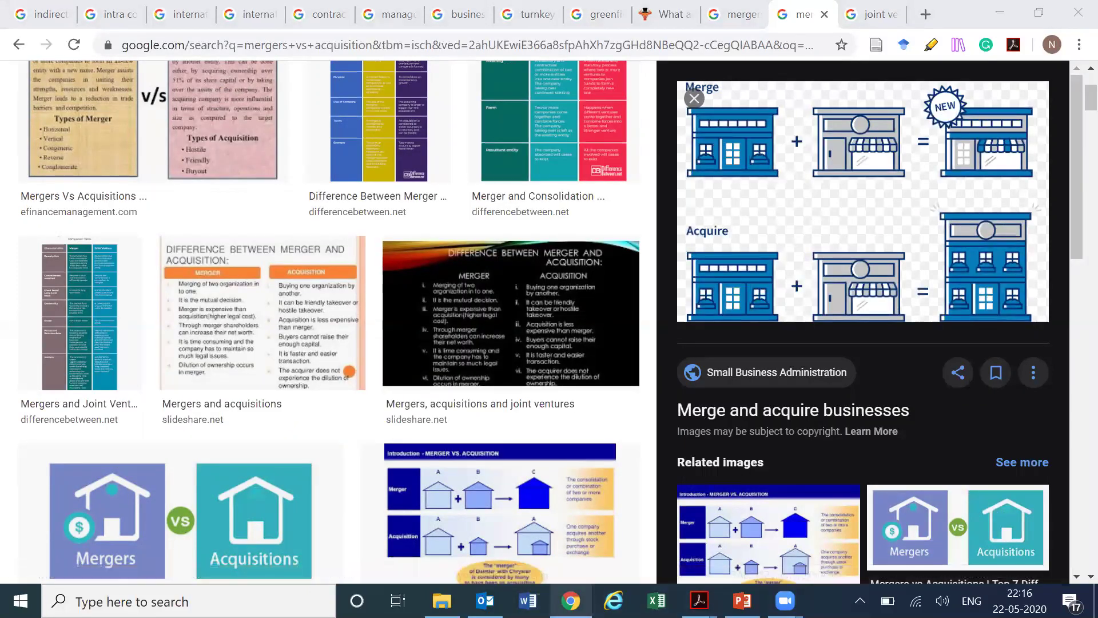
- Select slide 12, then re-copy the Merge and acquire image from Chrome
mouse_move(570, 601)
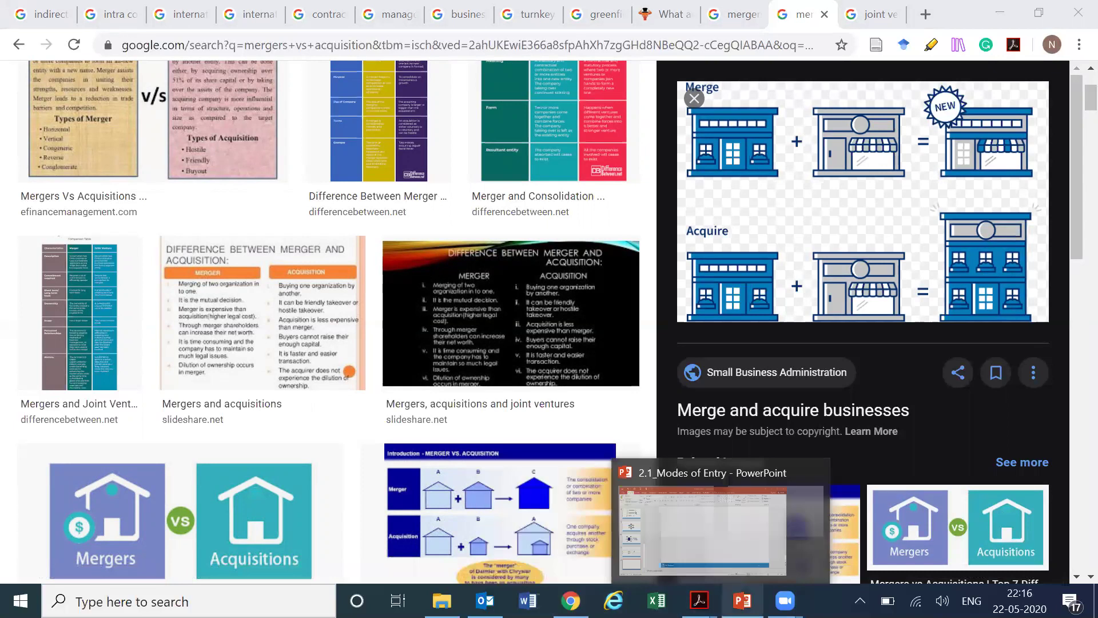
left_click(742, 600)
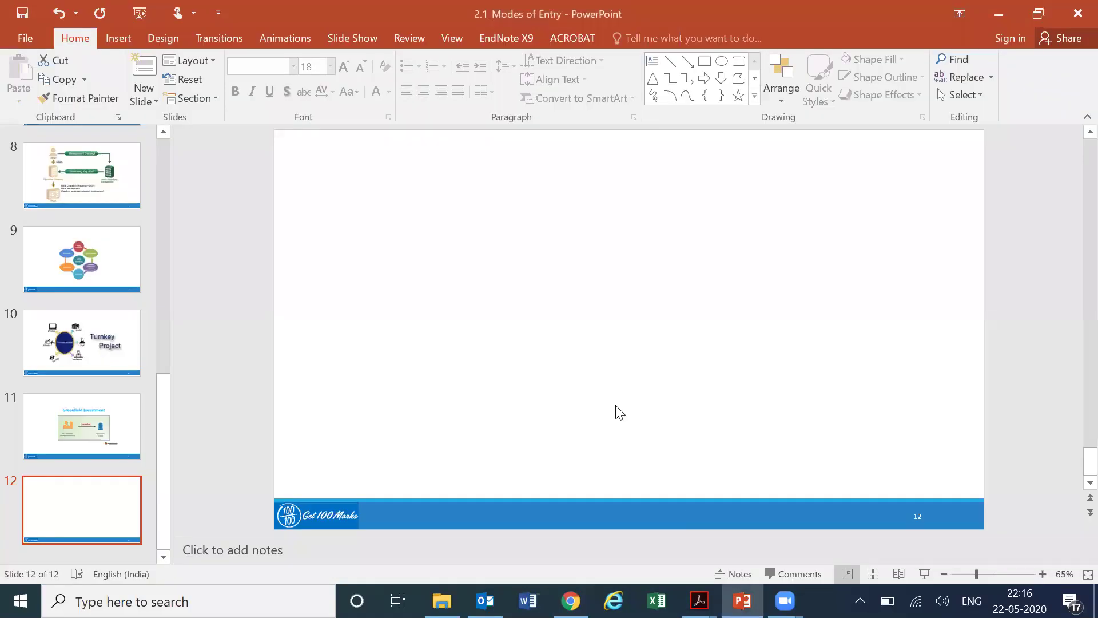
left_click(578, 304)
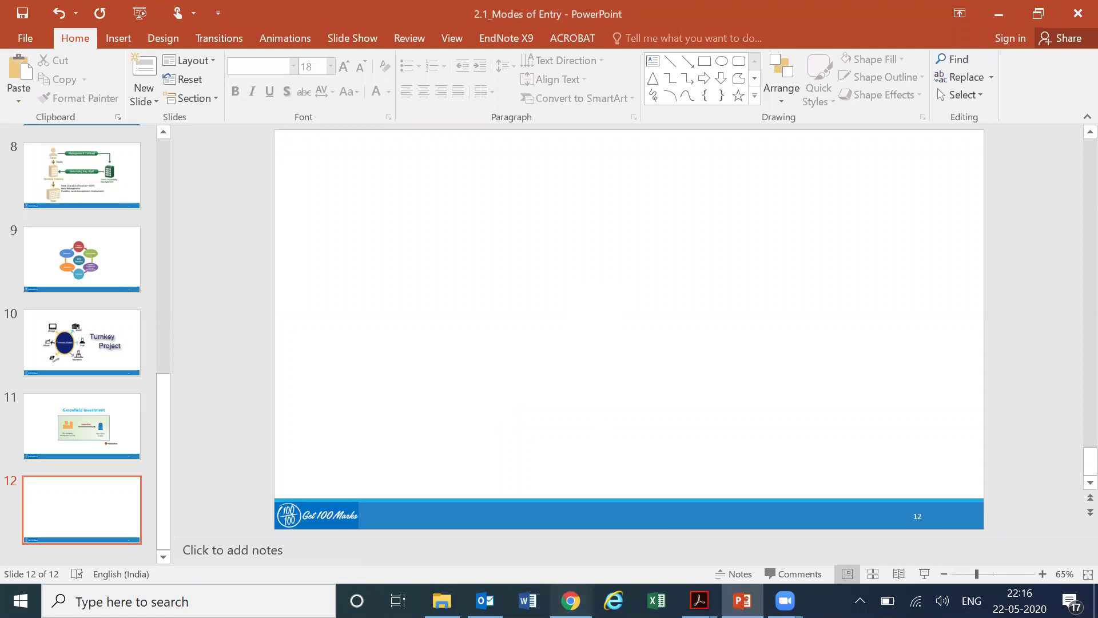
left_click(570, 600)
right_click(789, 211)
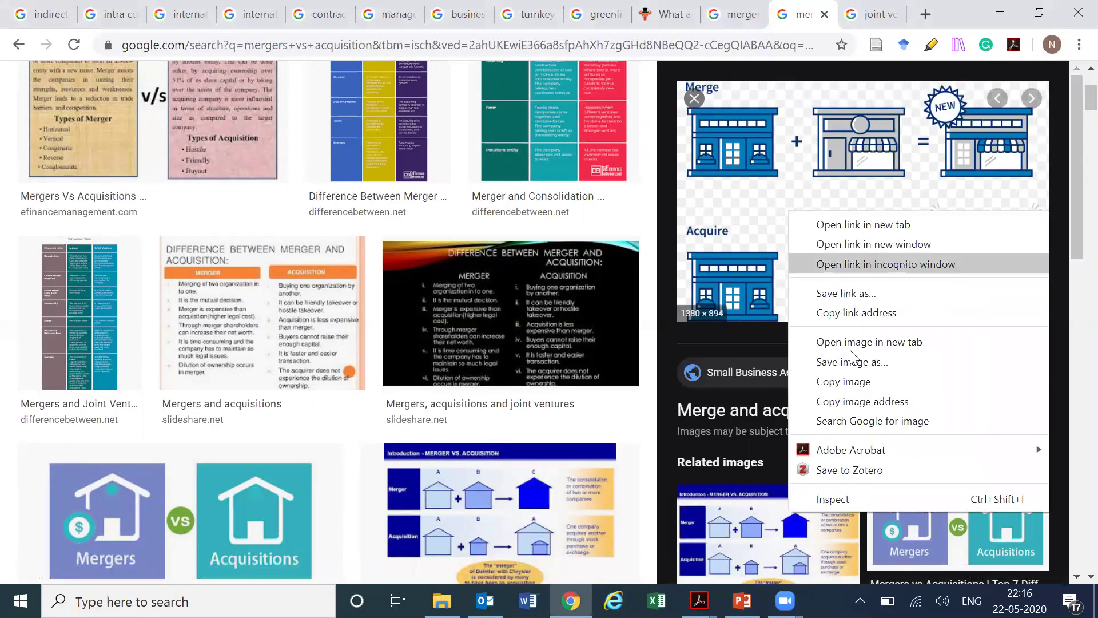
left_click(856, 382)
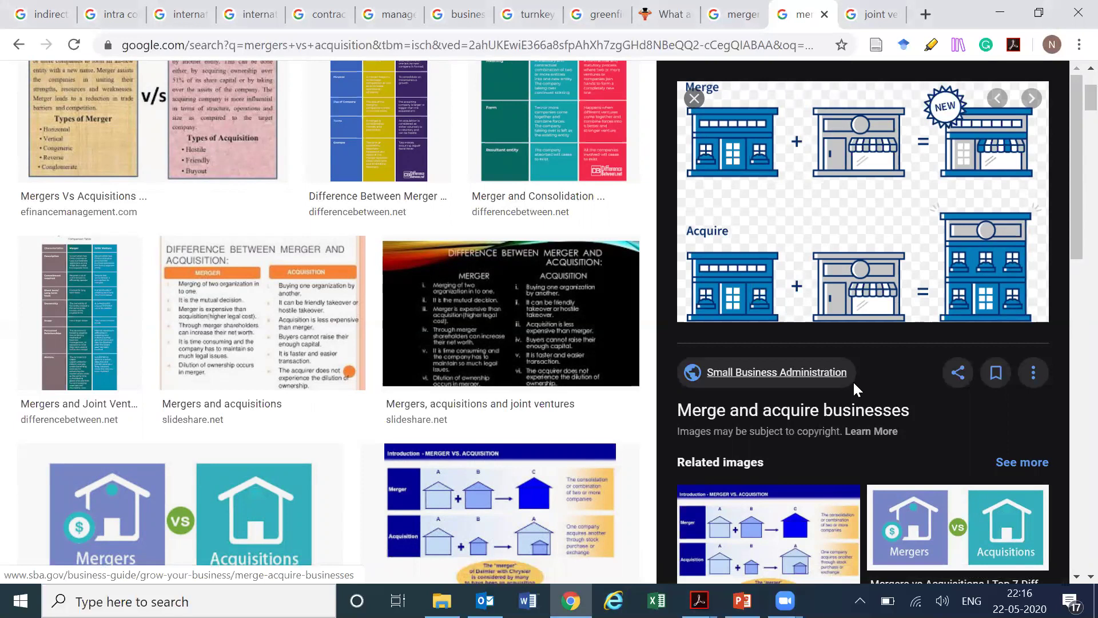
key("alt+Tab")
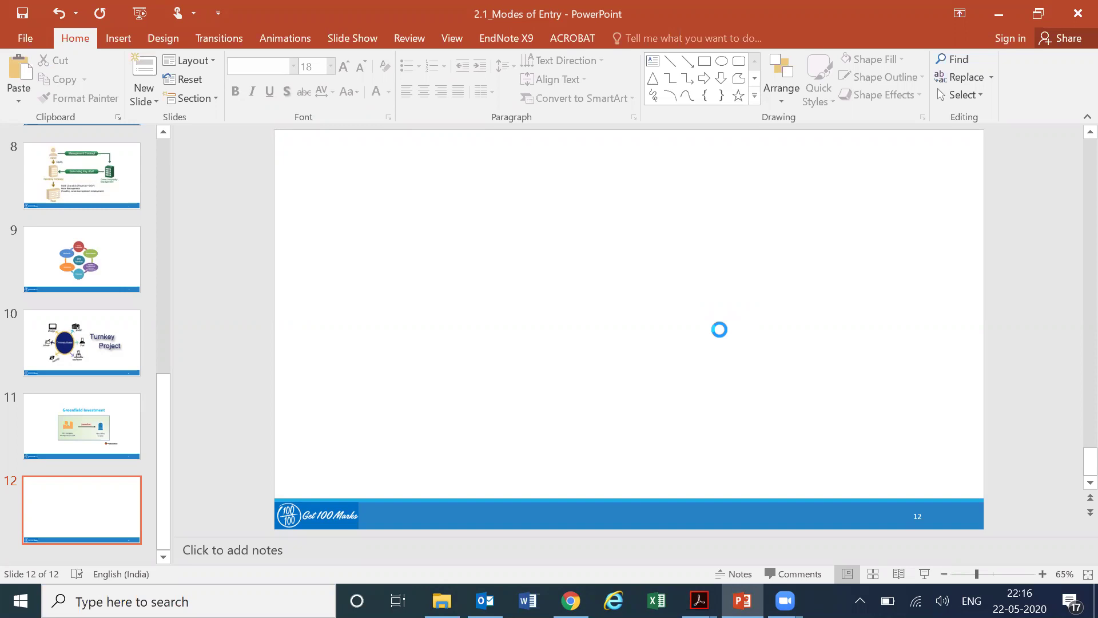
- Paste the Merge and Acquire buildings picture on slide 12, shrunk to fit and centred
key("ctrl+v")
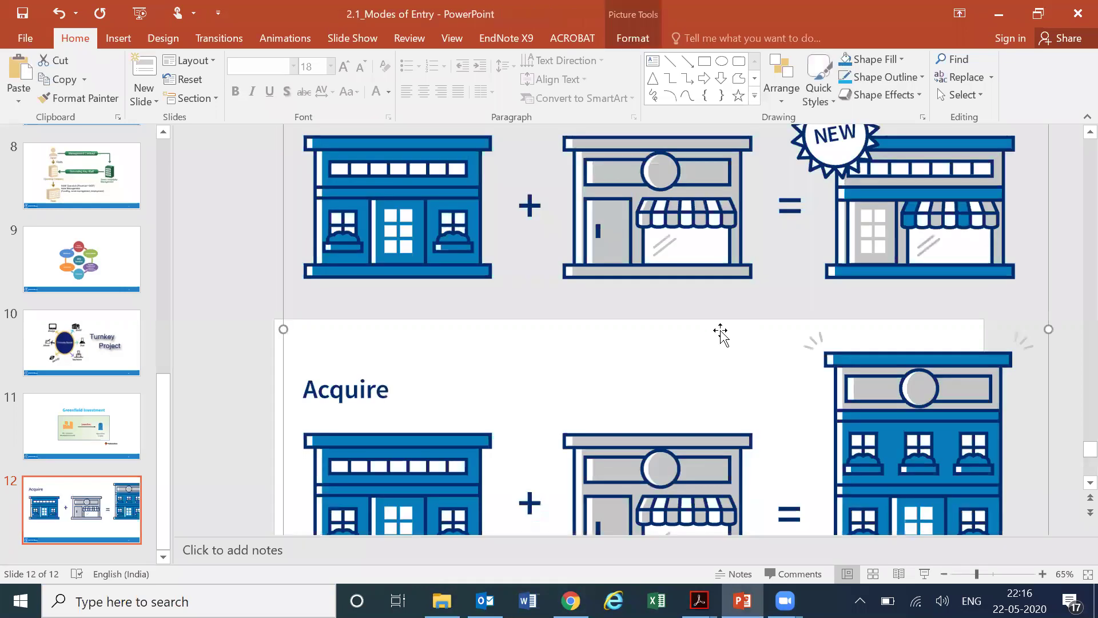
scroll(787, 316, "up", 3)
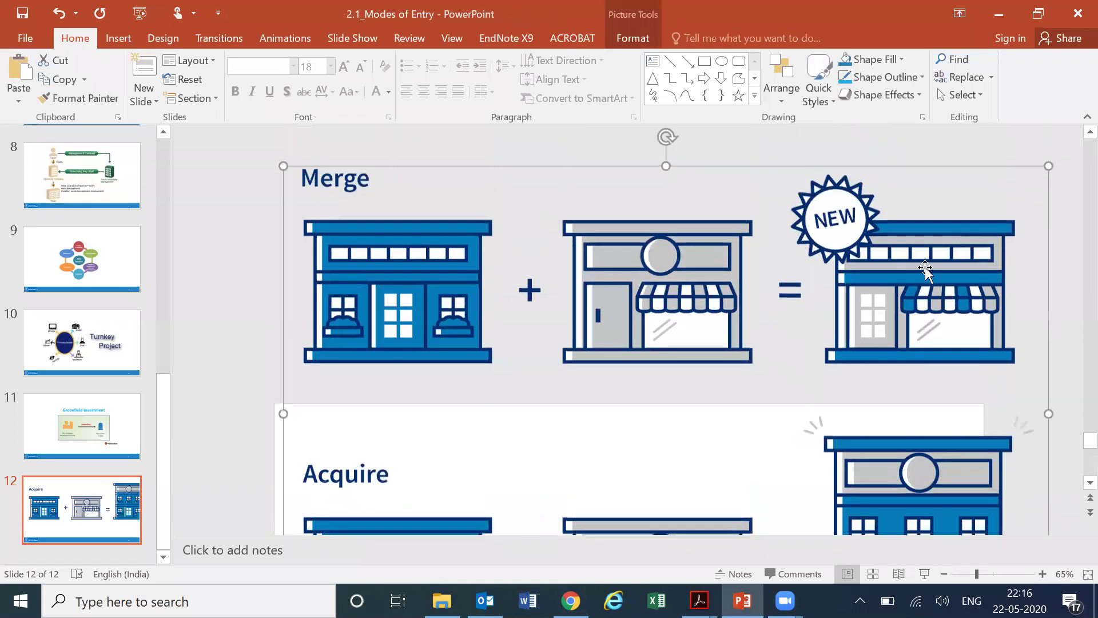
left_click_drag(1049, 168, 669, 507)
scroll(904, 372, "down", 3)
left_click_drag(573, 324, 703, 367)
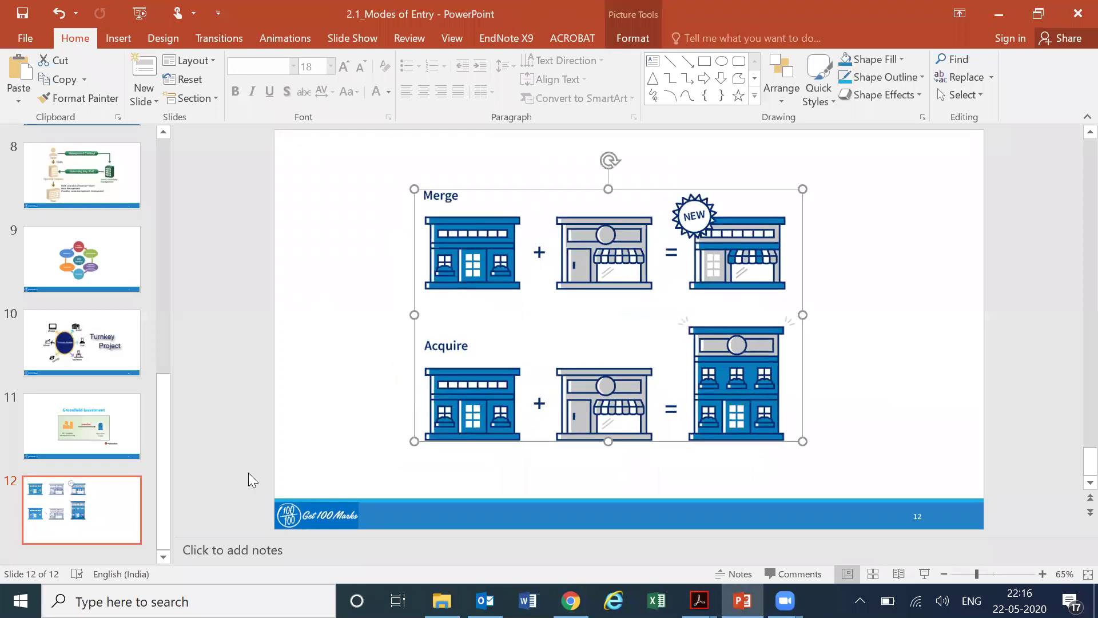
left_click(106, 506)
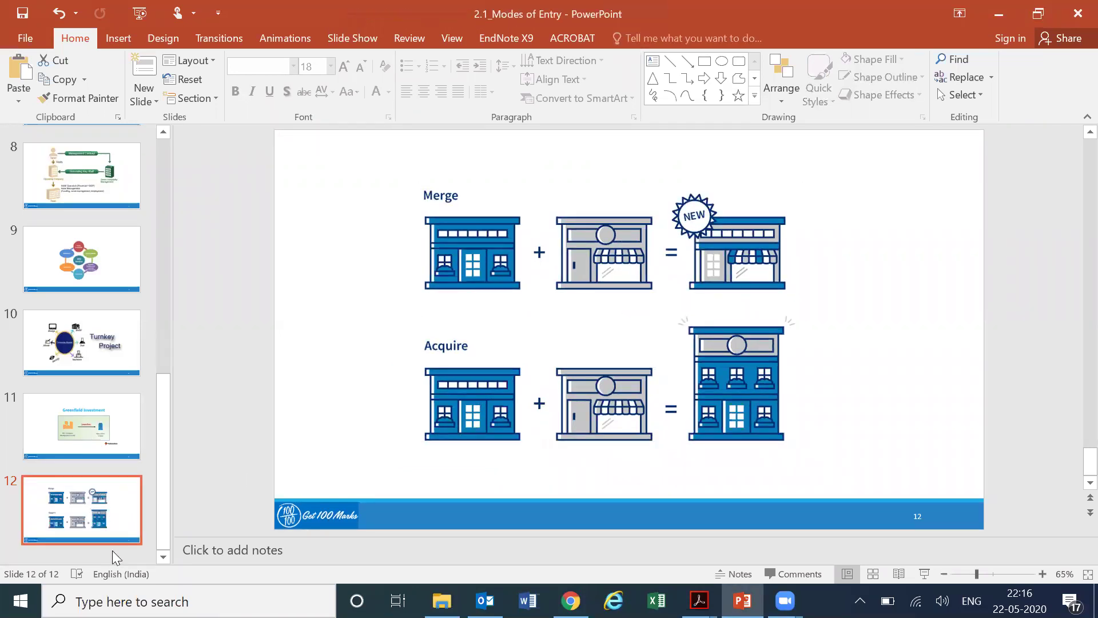
left_click(112, 550)
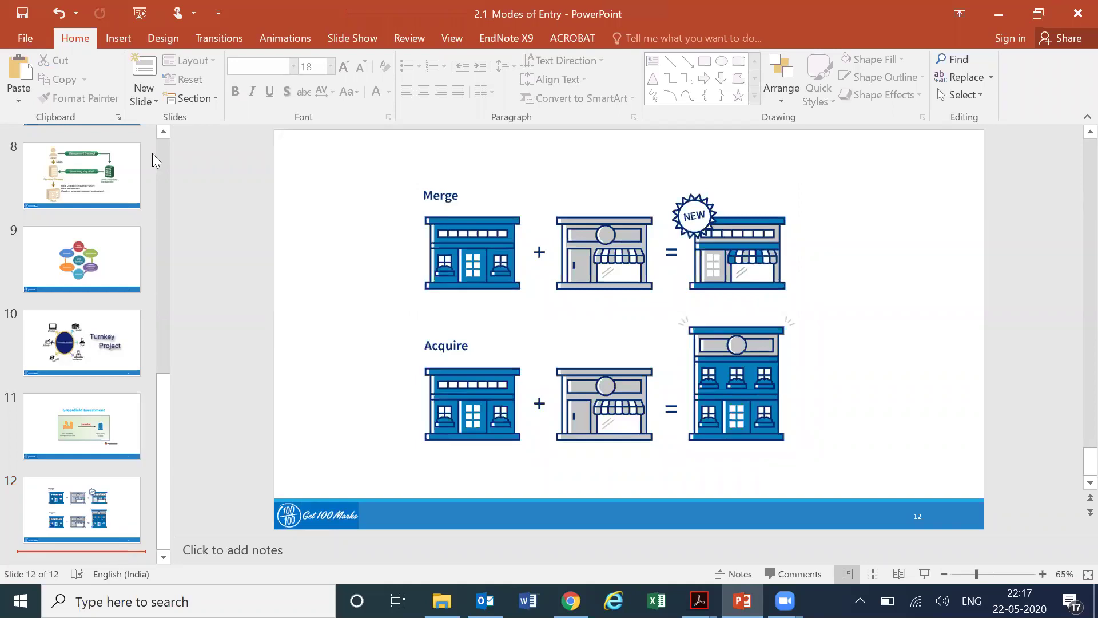
- Add blank slide 13, then copy the WiN WiN puzzle image from the joint venture results
left_click(144, 69)
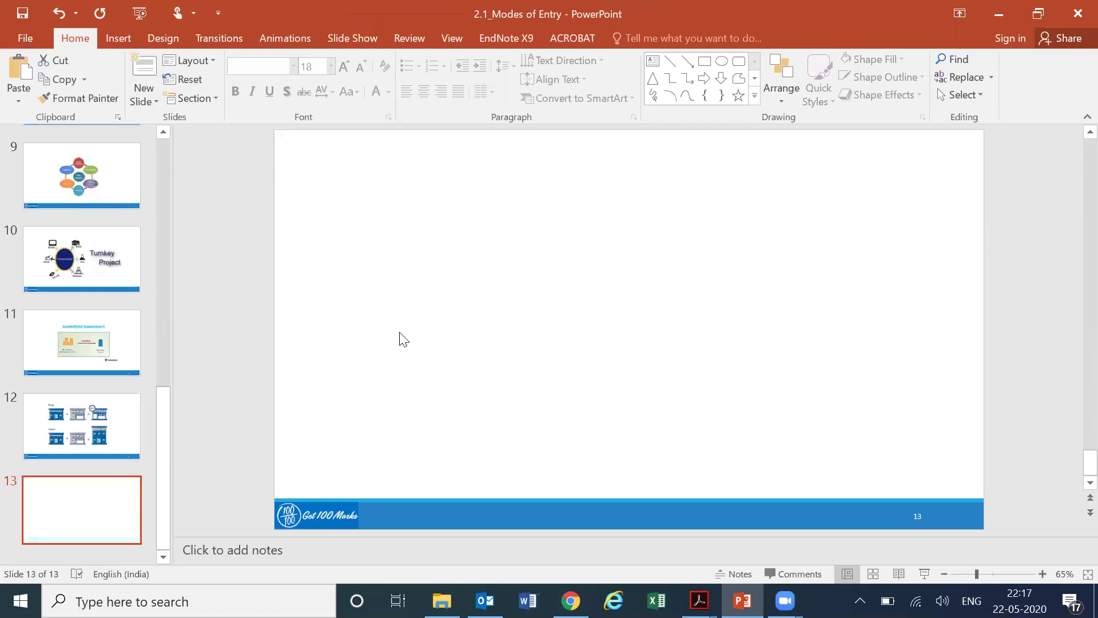
key("alt+Tab")
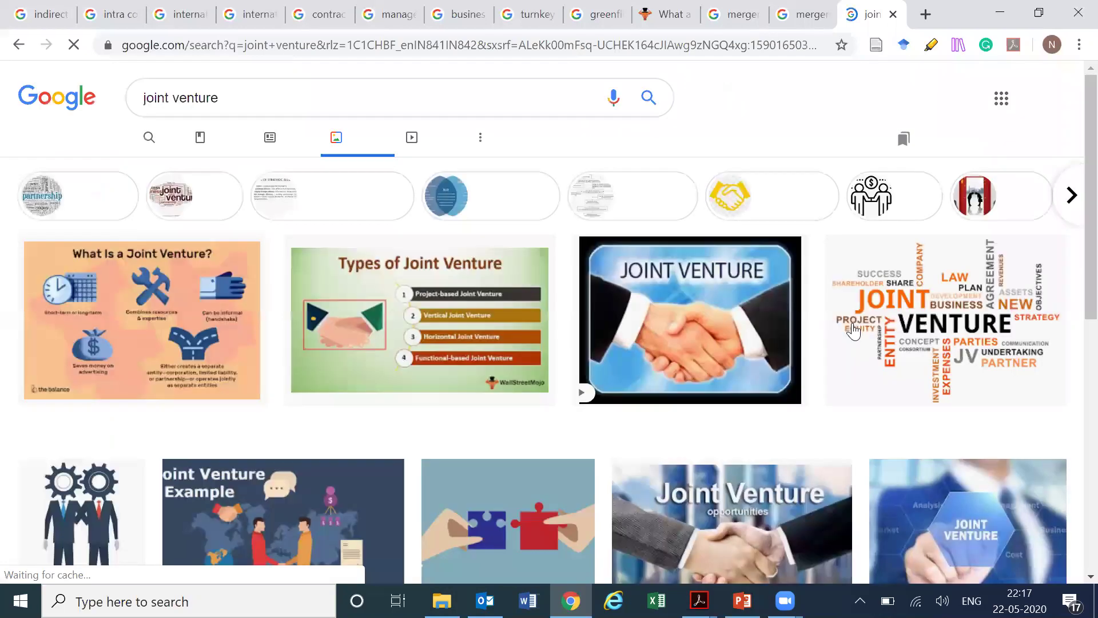
scroll(904, 337, "down", 4)
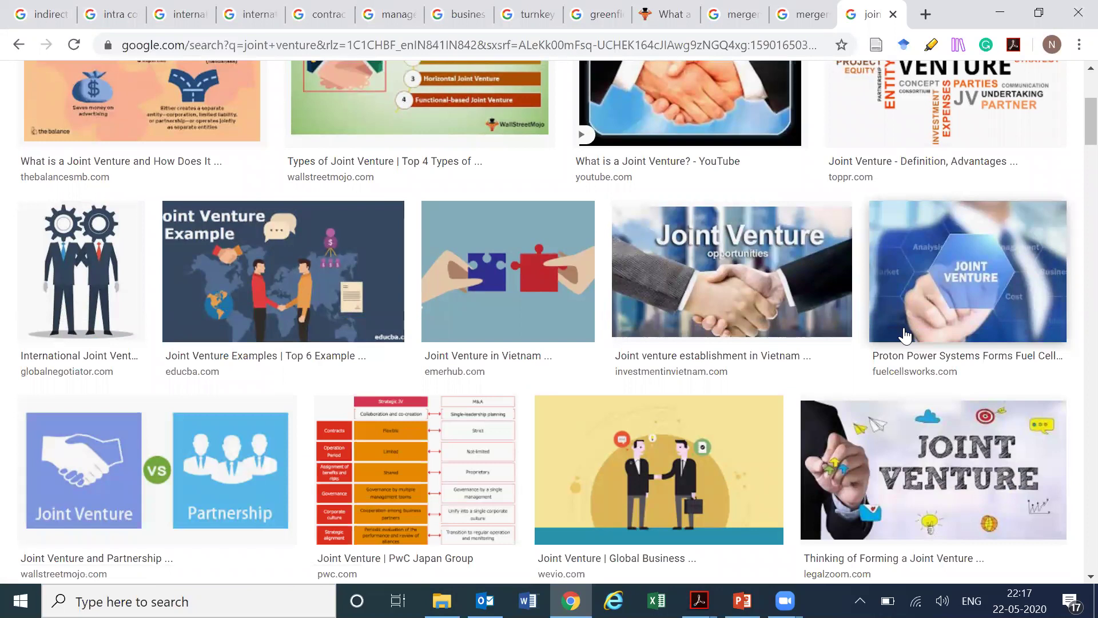
scroll(905, 336, "down", 4)
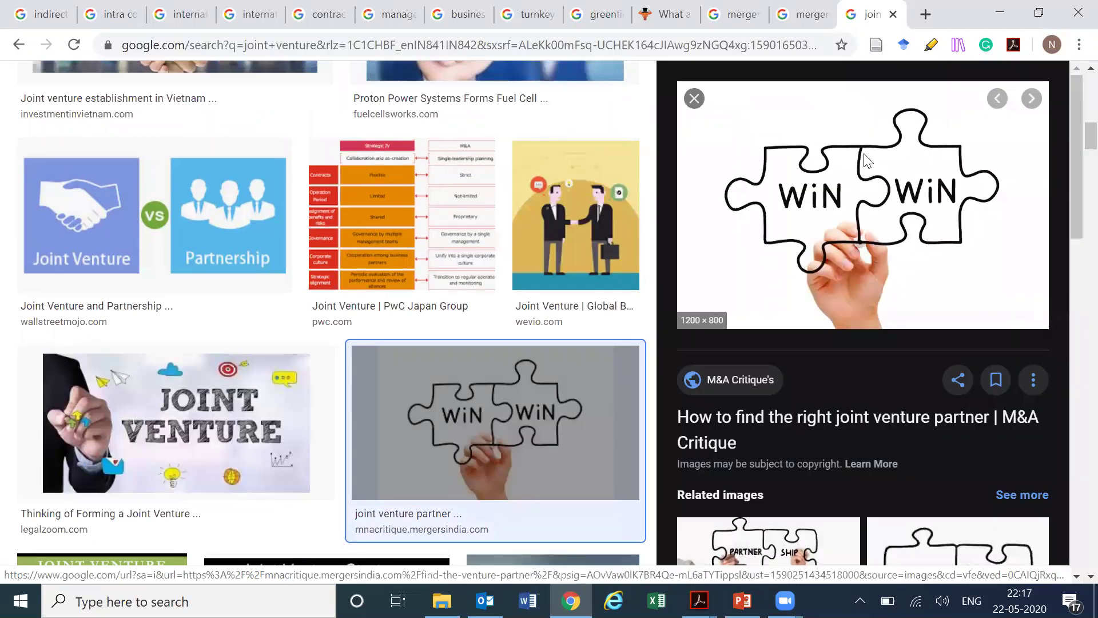
right_click(861, 155)
left_click(898, 326)
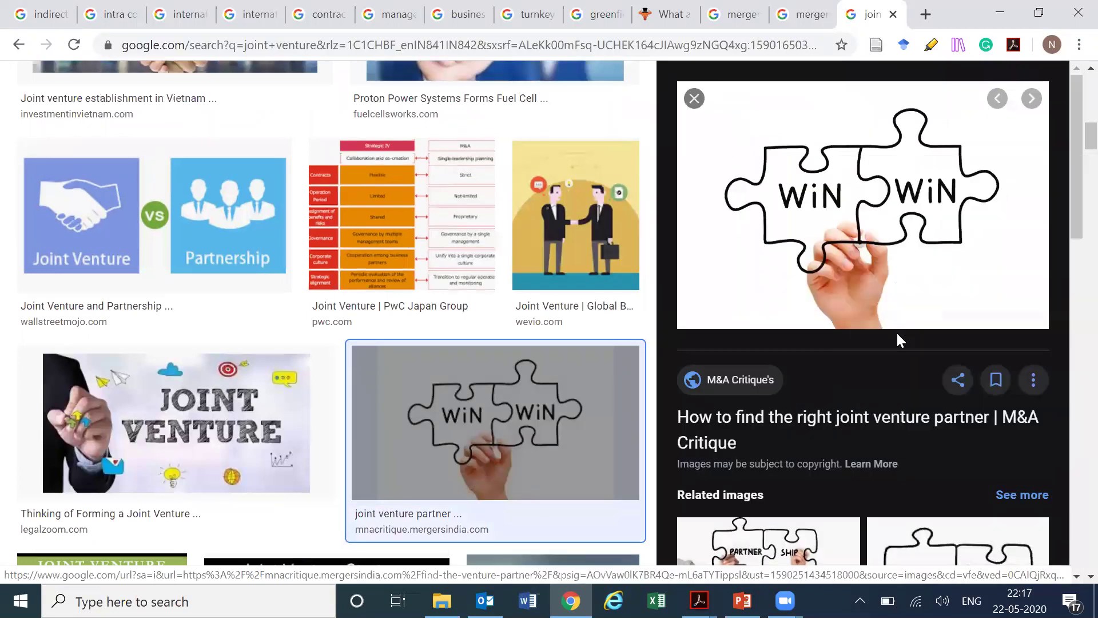
- Paste the WiN WiN puzzle image on slide 13, shrunk and positioned above the footer
key("alt+Tab")
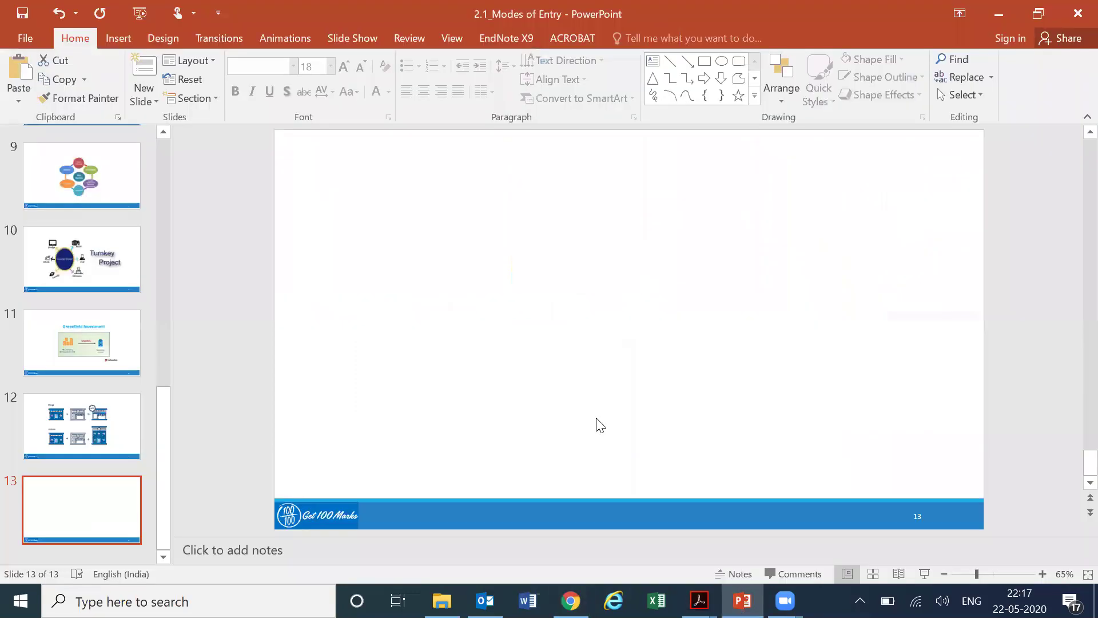
key("ctrl+v")
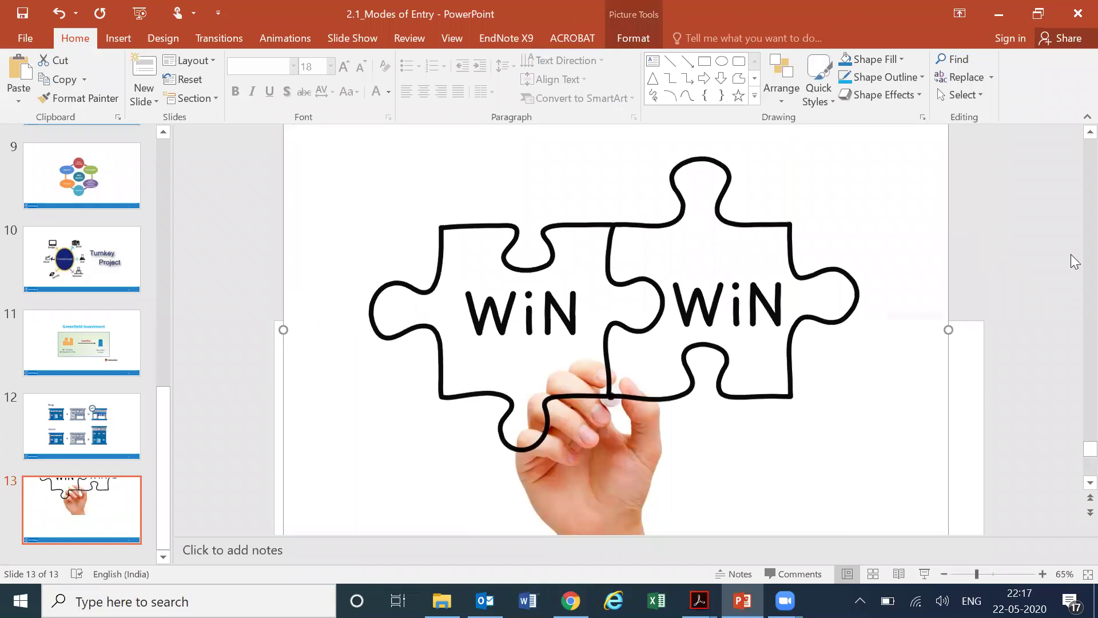
scroll(1074, 142, "up", 1)
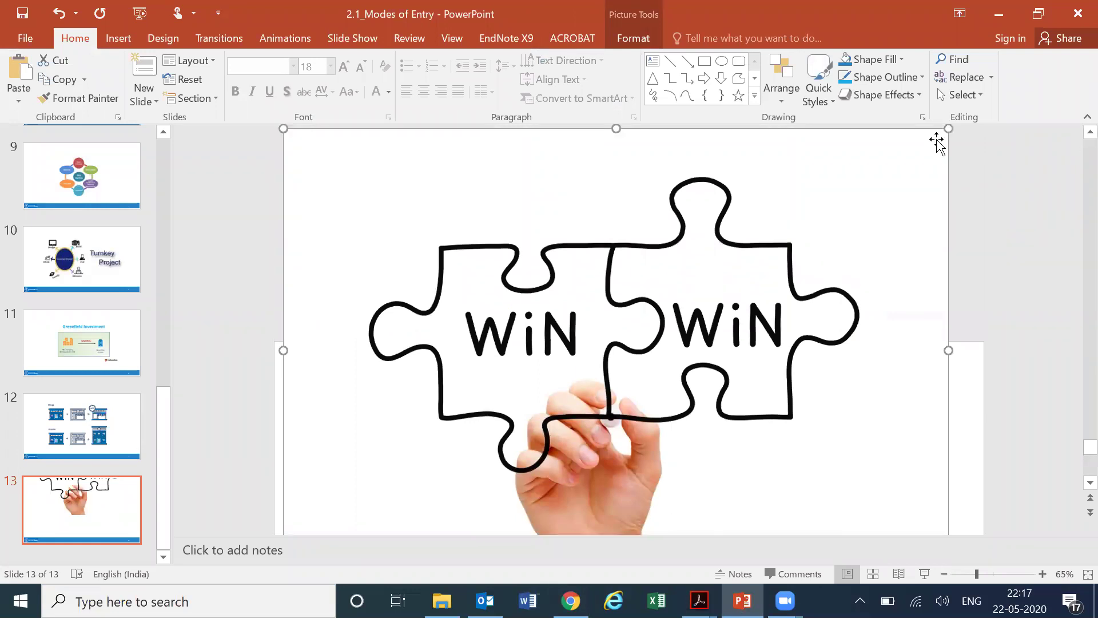
left_click_drag(948, 128, 810, 292)
scroll(760, 375, "down", 1)
left_click_drag(759, 375, 826, 396)
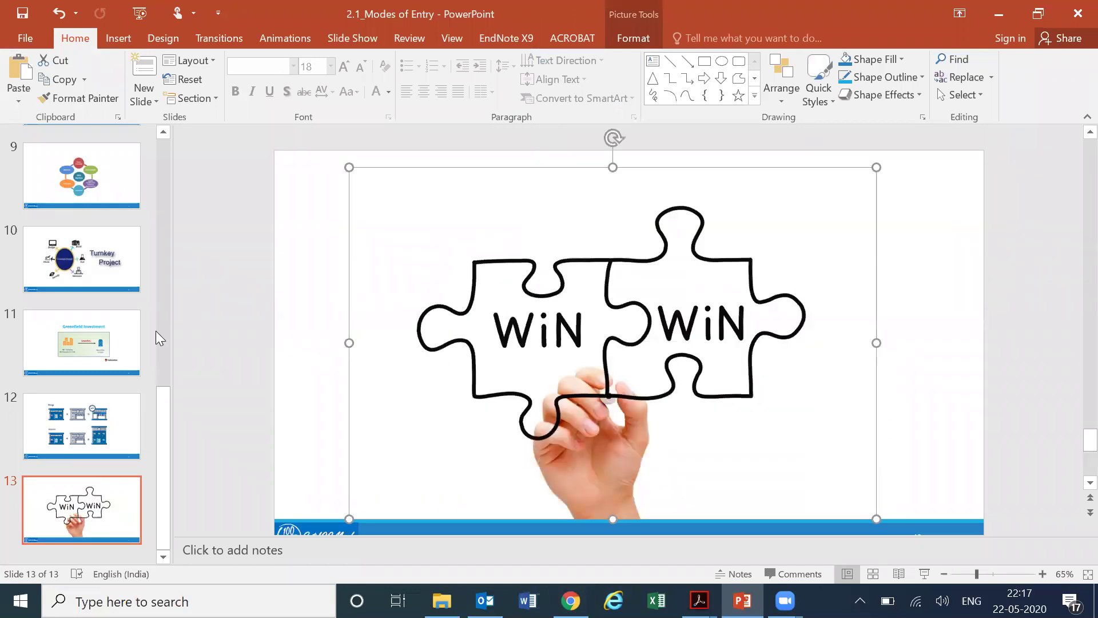
left_click(167, 154)
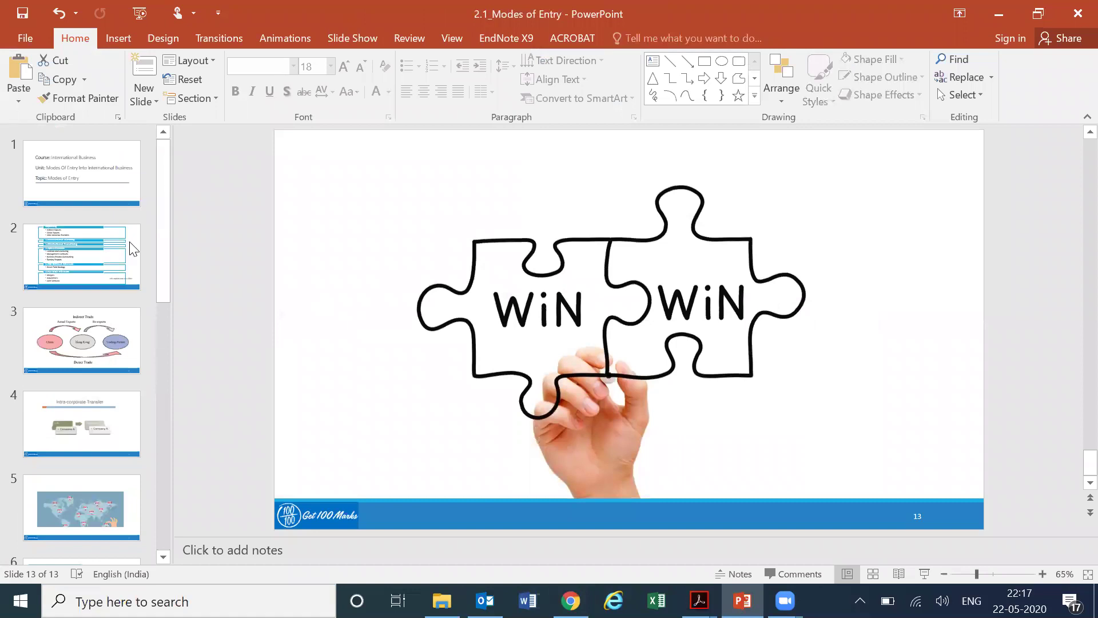
- Copy the modes-of-entry overview slide 2 and paste it as slide 14 after the WiN WiN slide
left_click(130, 249)
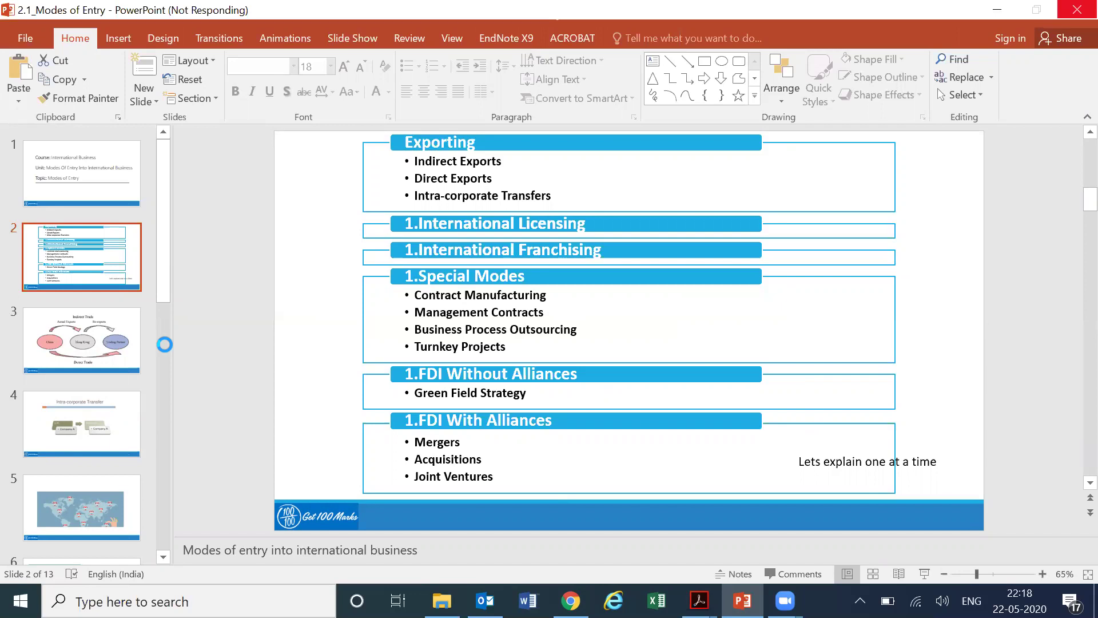
left_click(165, 408)
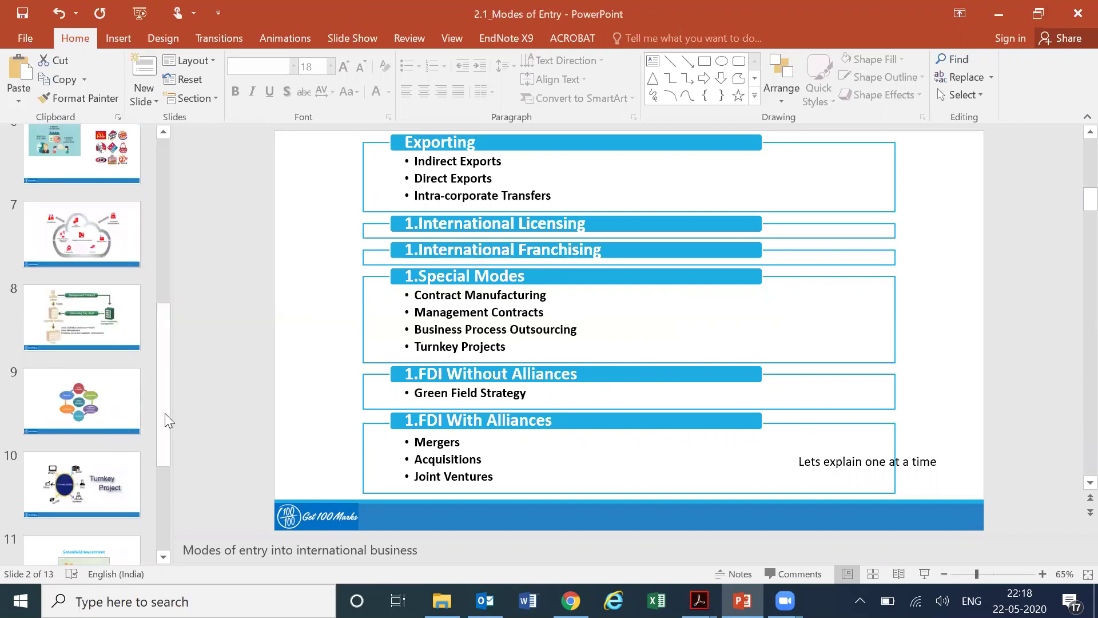
left_click(161, 524)
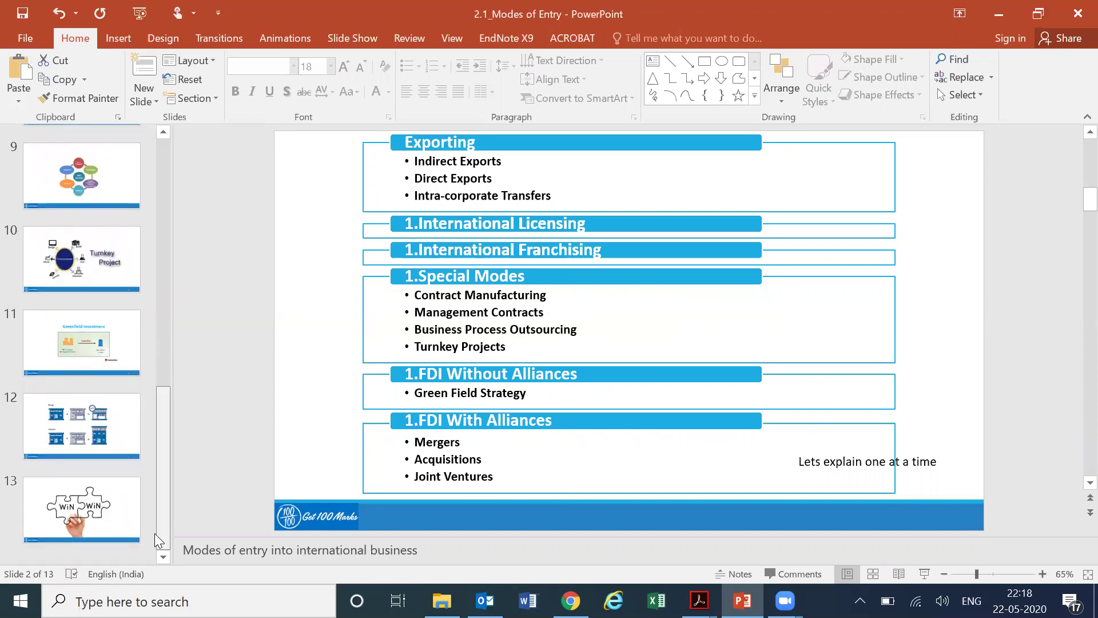
left_click(125, 545)
key("ctrl+v")
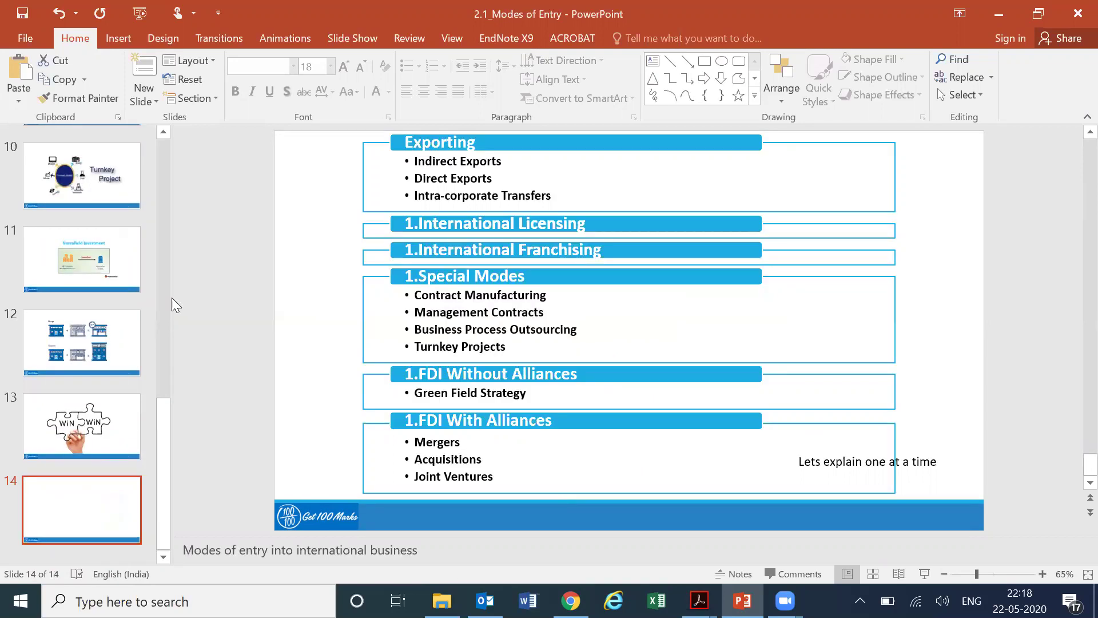
scroll(167, 164, "up", 10)
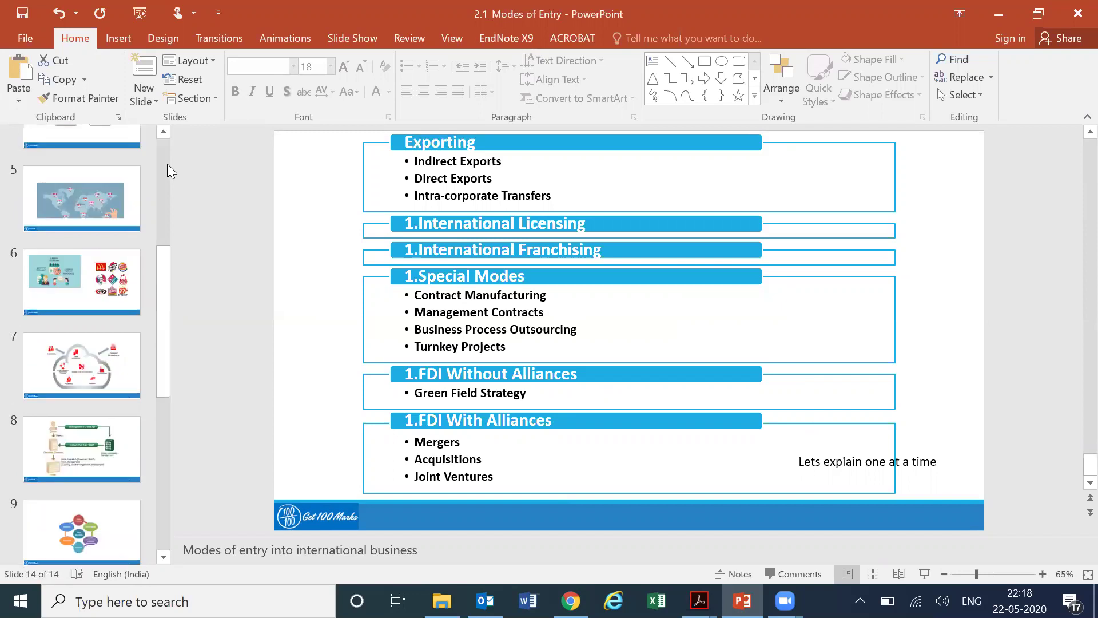
left_click(107, 260)
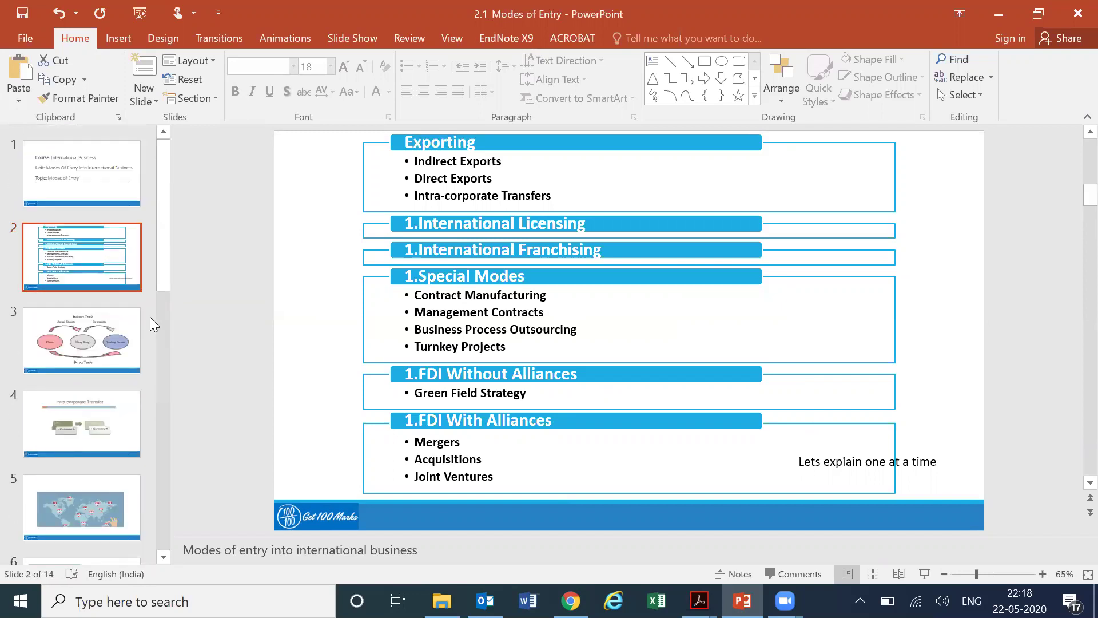
- Page through the slides from Indirect Trade to the Merge and Acquire slide 12
key("Down")
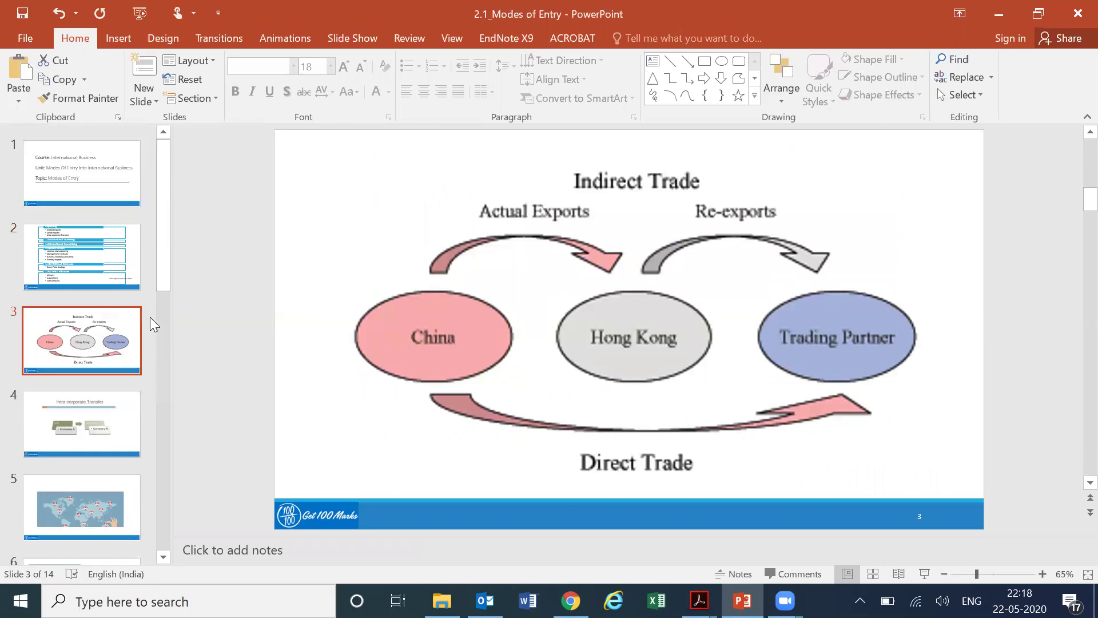
key("Up")
key("Down")
key("Down")
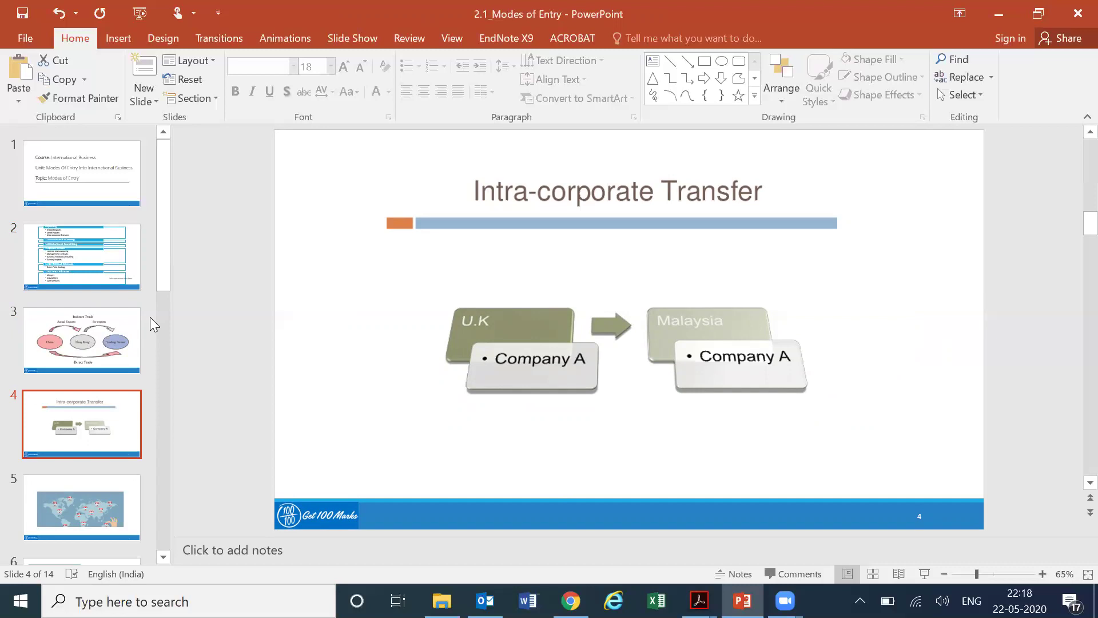
key("Down")
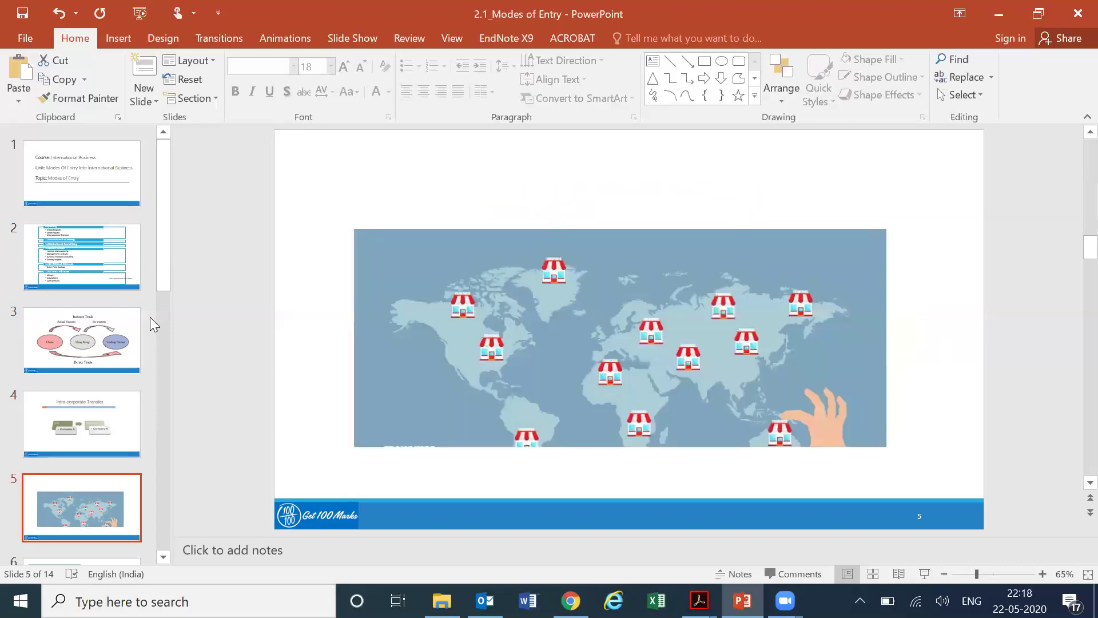
key("Down")
key("Down")
key("Down")
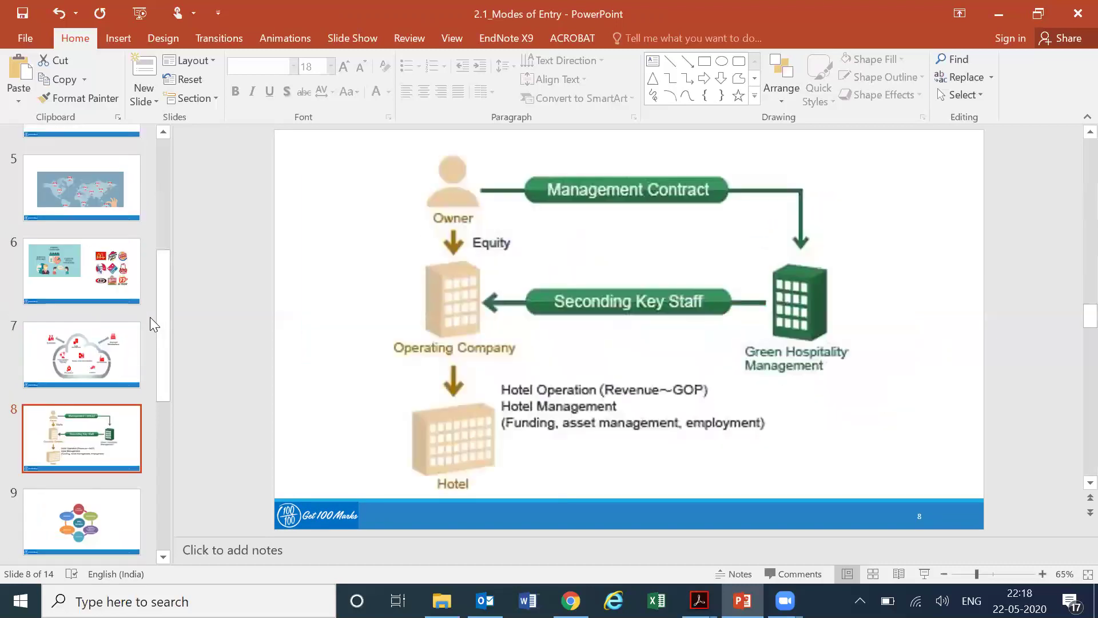
key("Down")
key("Down")
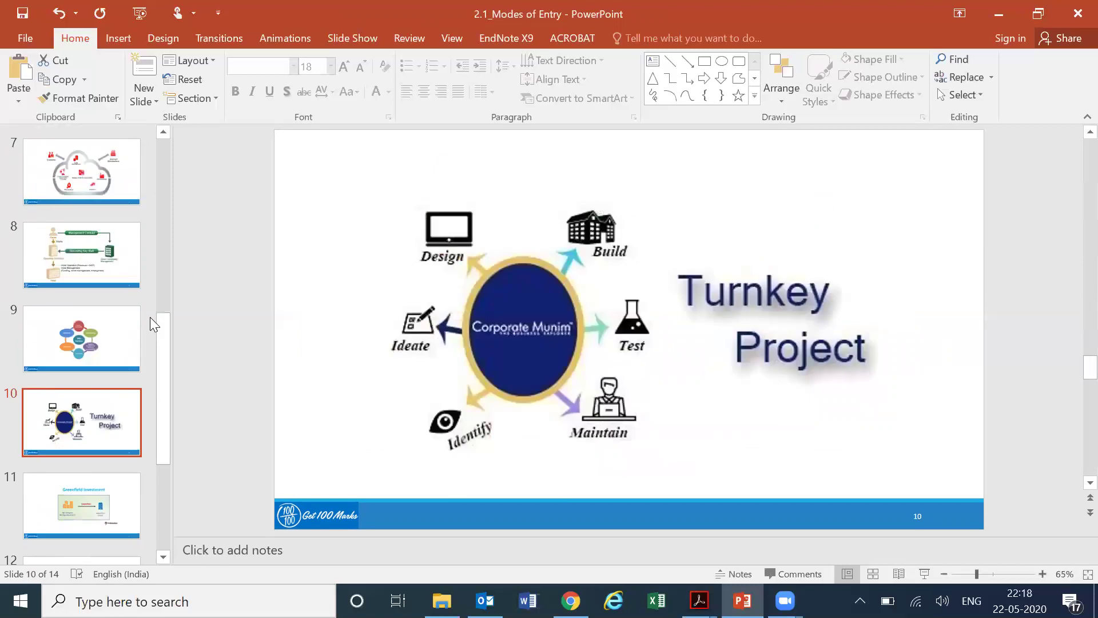
key("Down")
key("Down")
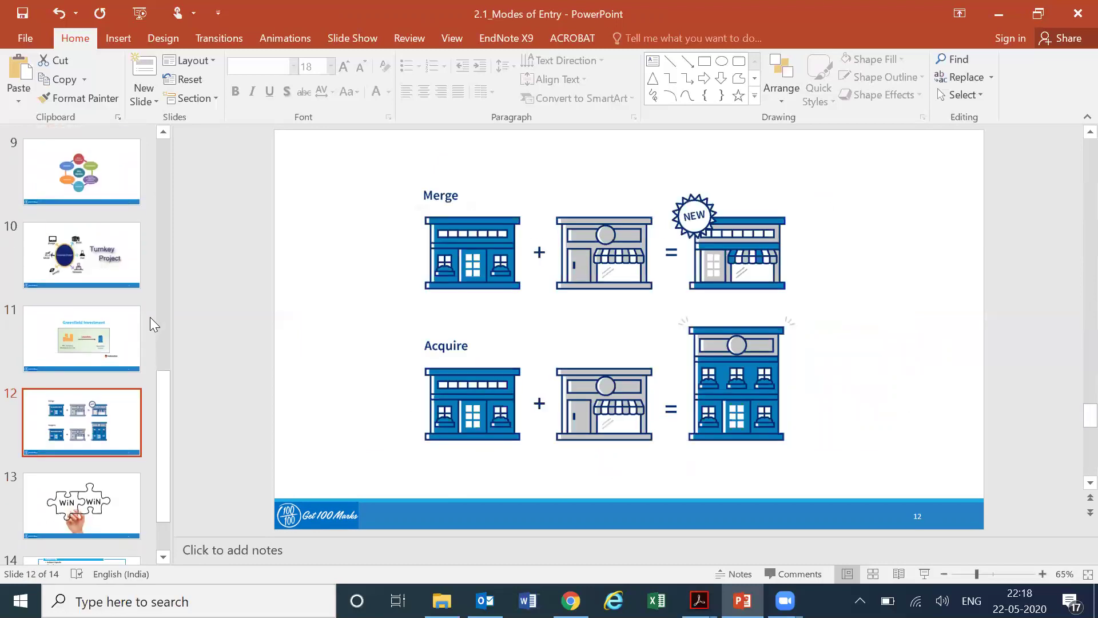